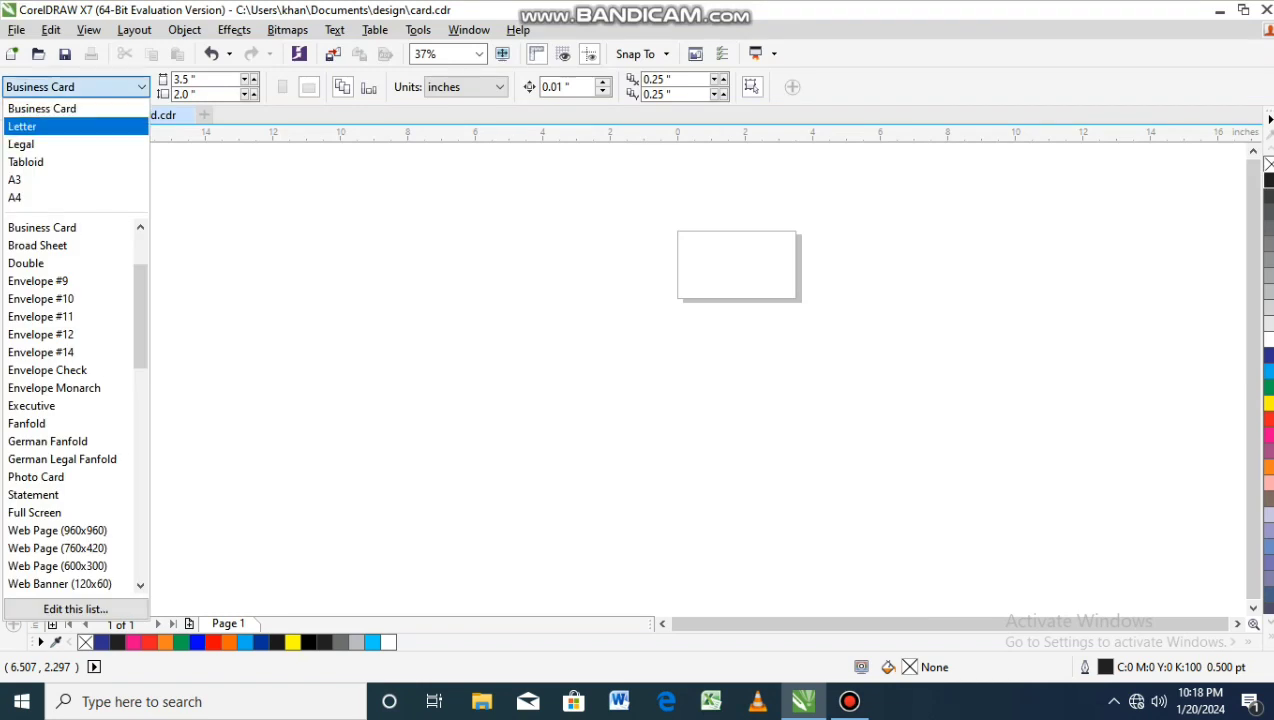
Keep the Business Card page and add a matching 3.5 × 2.0 inch rectangle, zoomed out to view it.
left_click(40, 106)
double_click(14, 293)
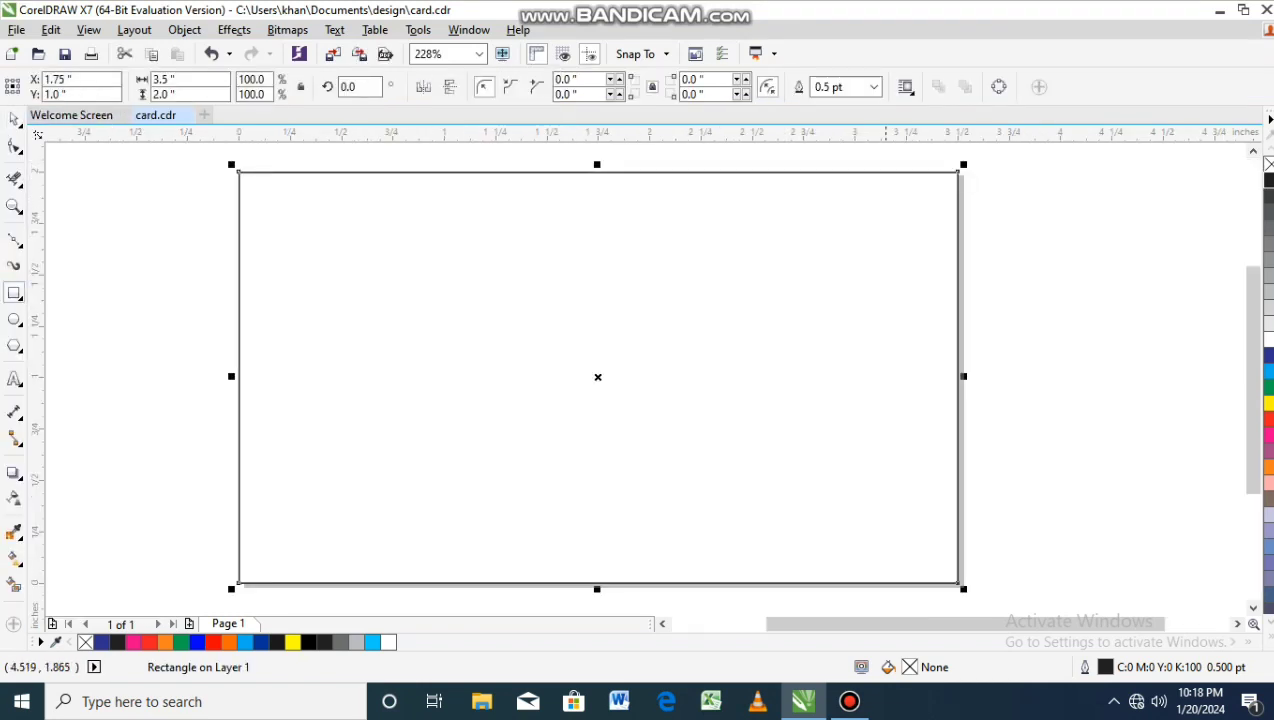
key("z")
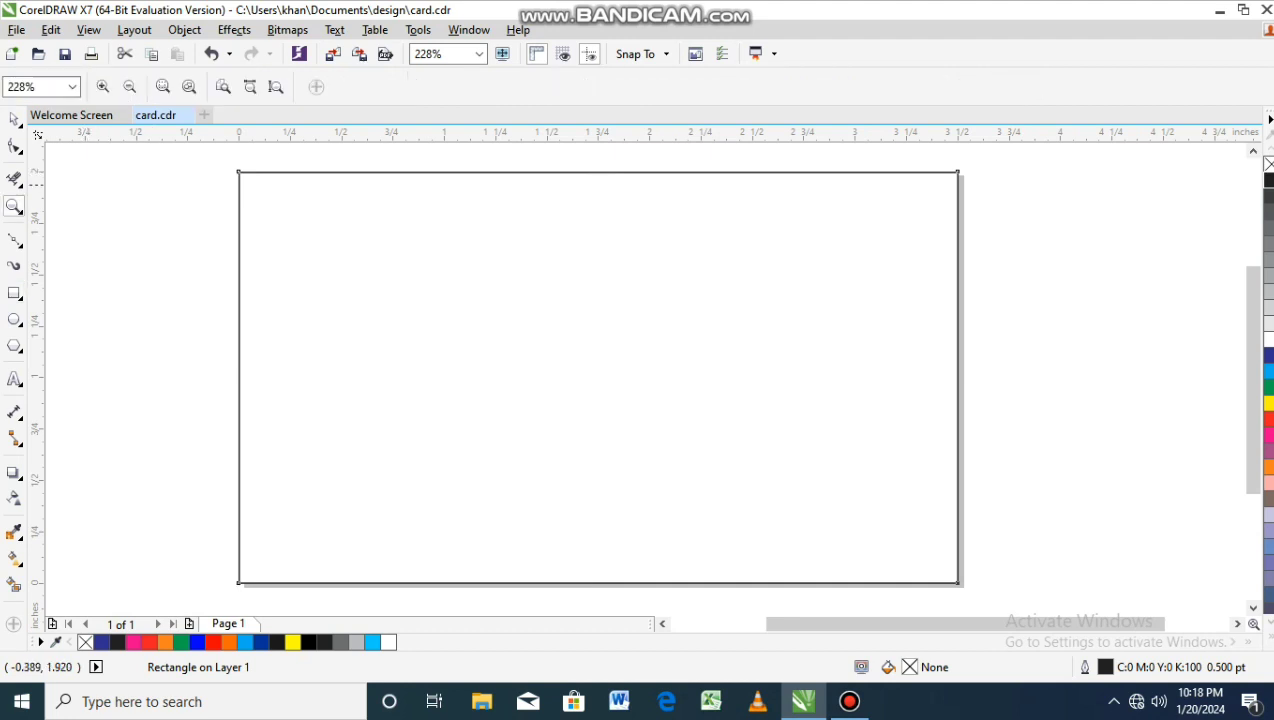
left_click(129, 86)
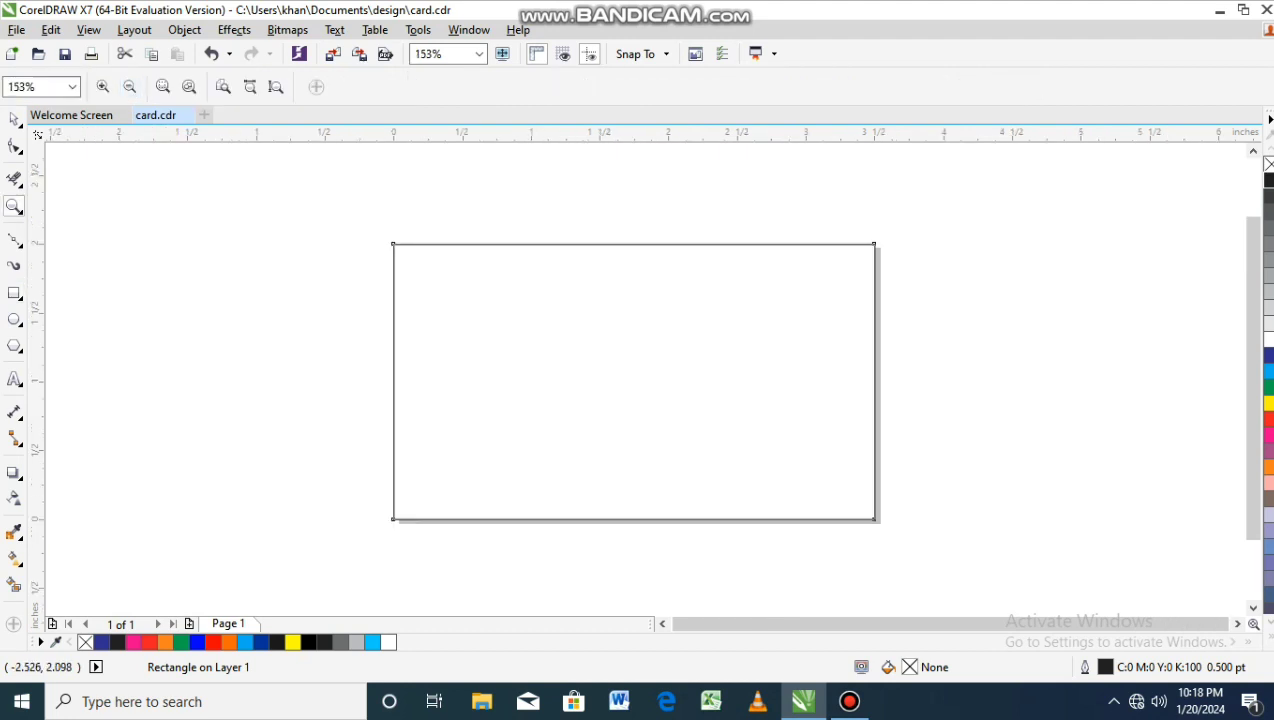
left_click(14, 119)
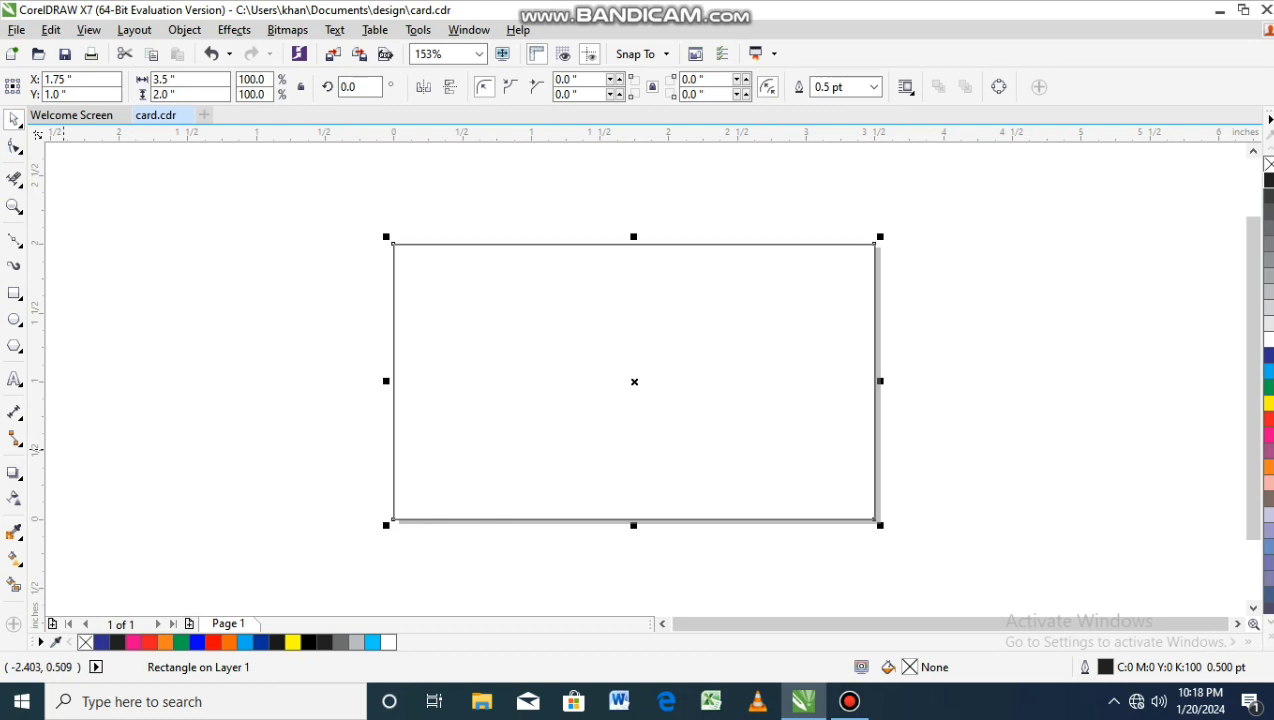
Draw a 2.326-inch circle on the card's left edge with a 2.135-inch concentric copy, then select both.
key("F7")
left_click_drag(236, 211, 553, 434)
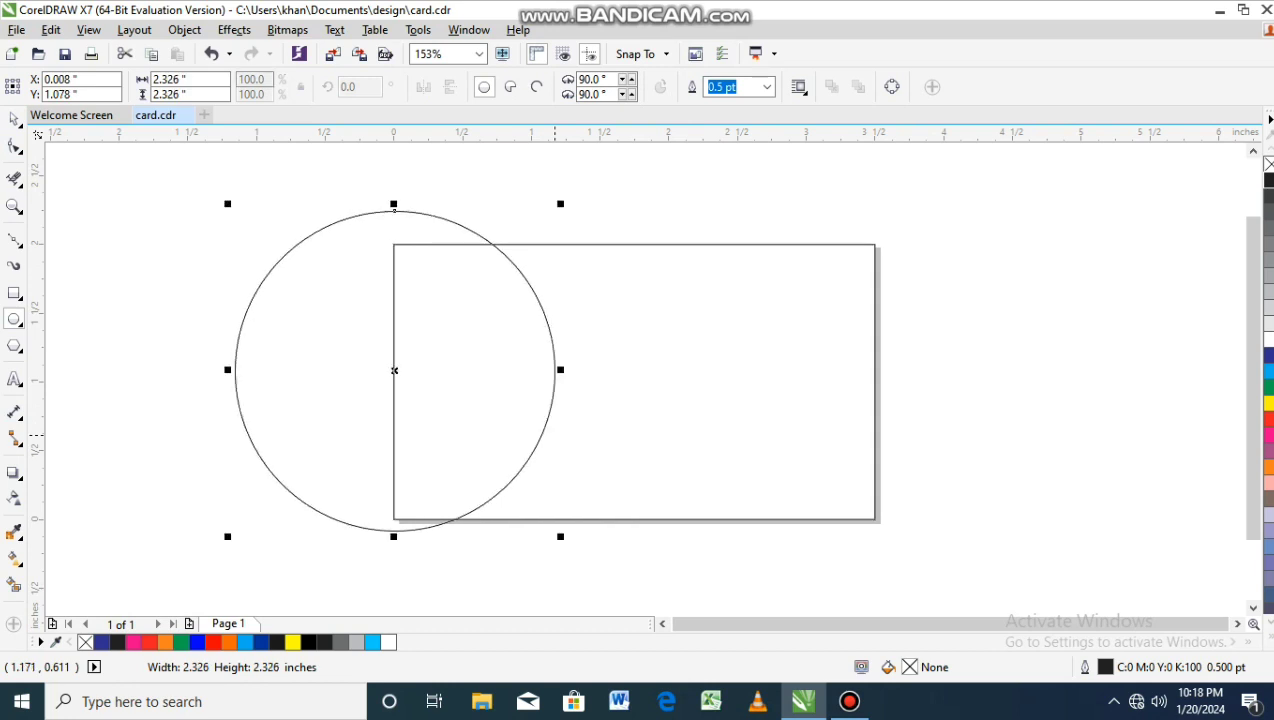
left_click_drag(394, 370, 379, 370)
left_click_drag(379, 206, 379, 212)
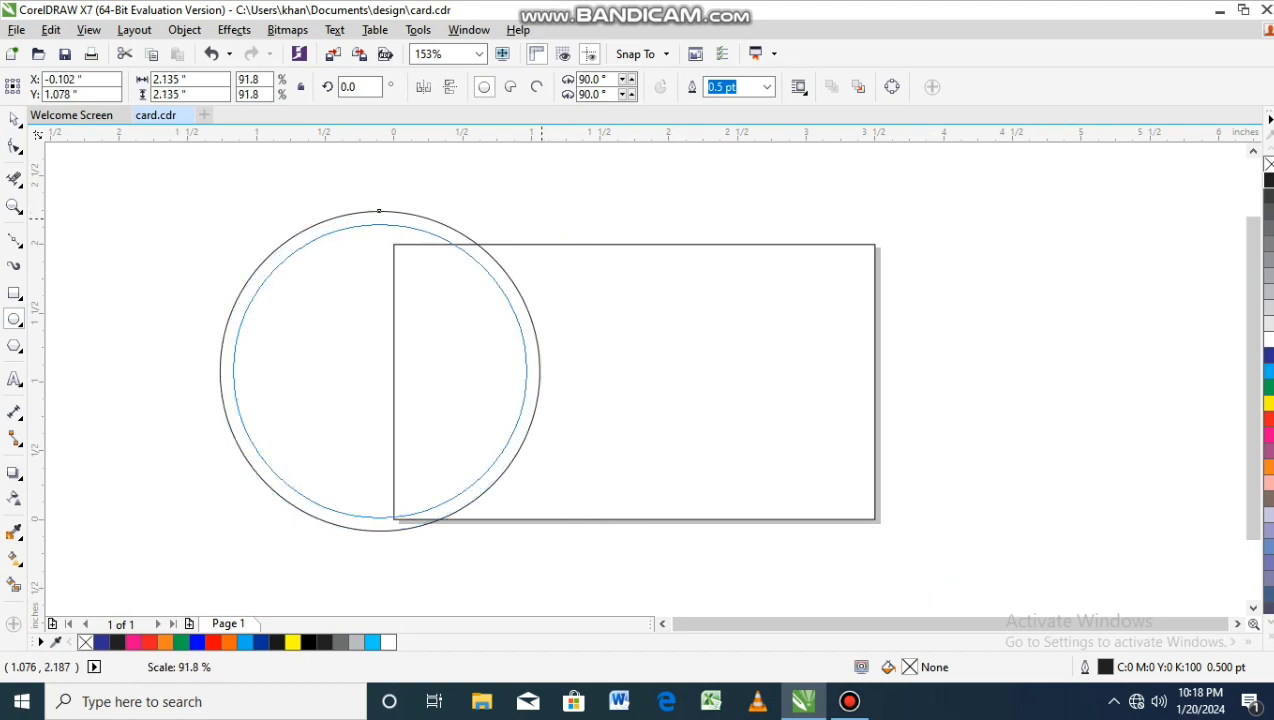
left_click_drag(379, 212, 379, 219)
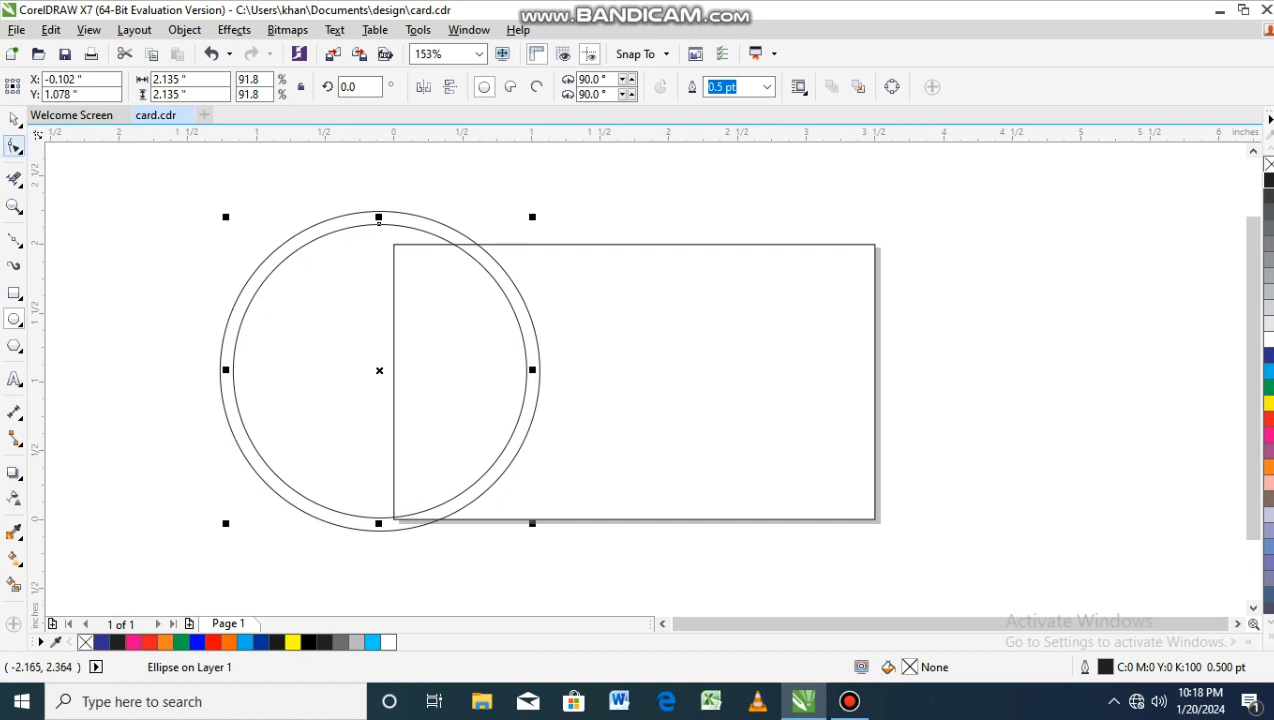
left_click(14, 119)
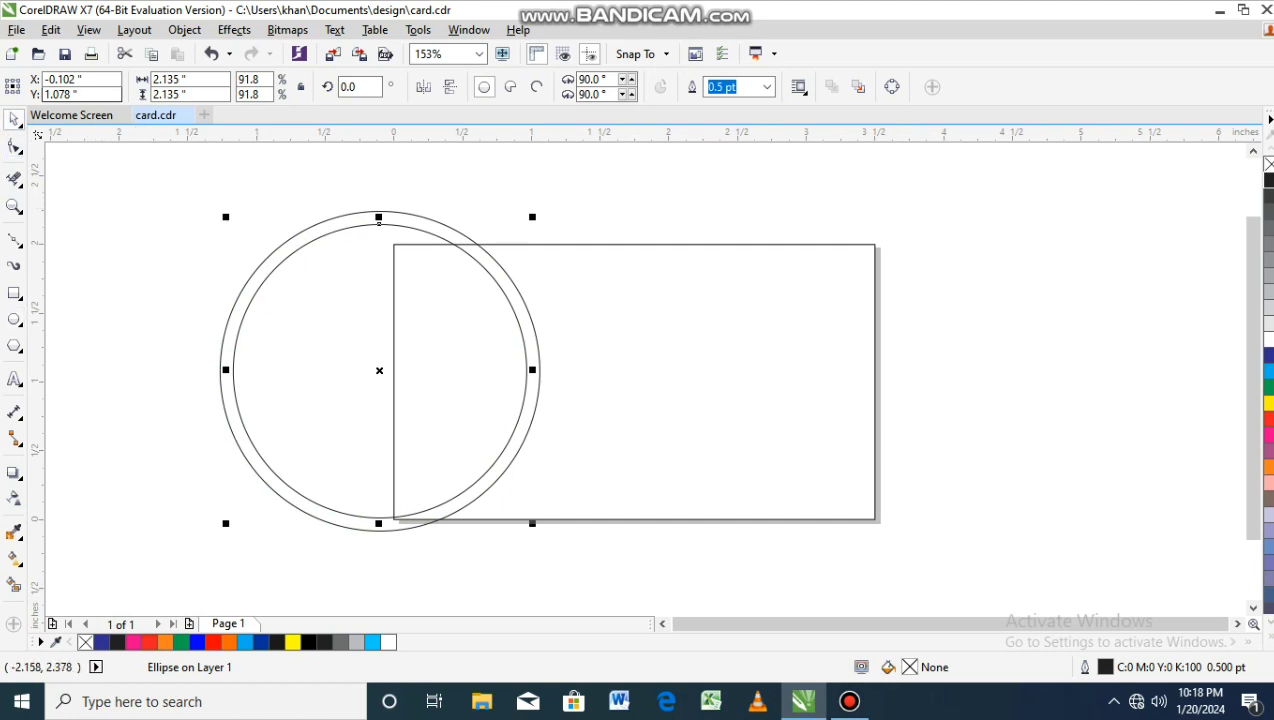
mouse_move(136, 172)
left_mouse_down()
mouse_move(528, 487)
mouse_move(563, 498)
left_mouse_up()
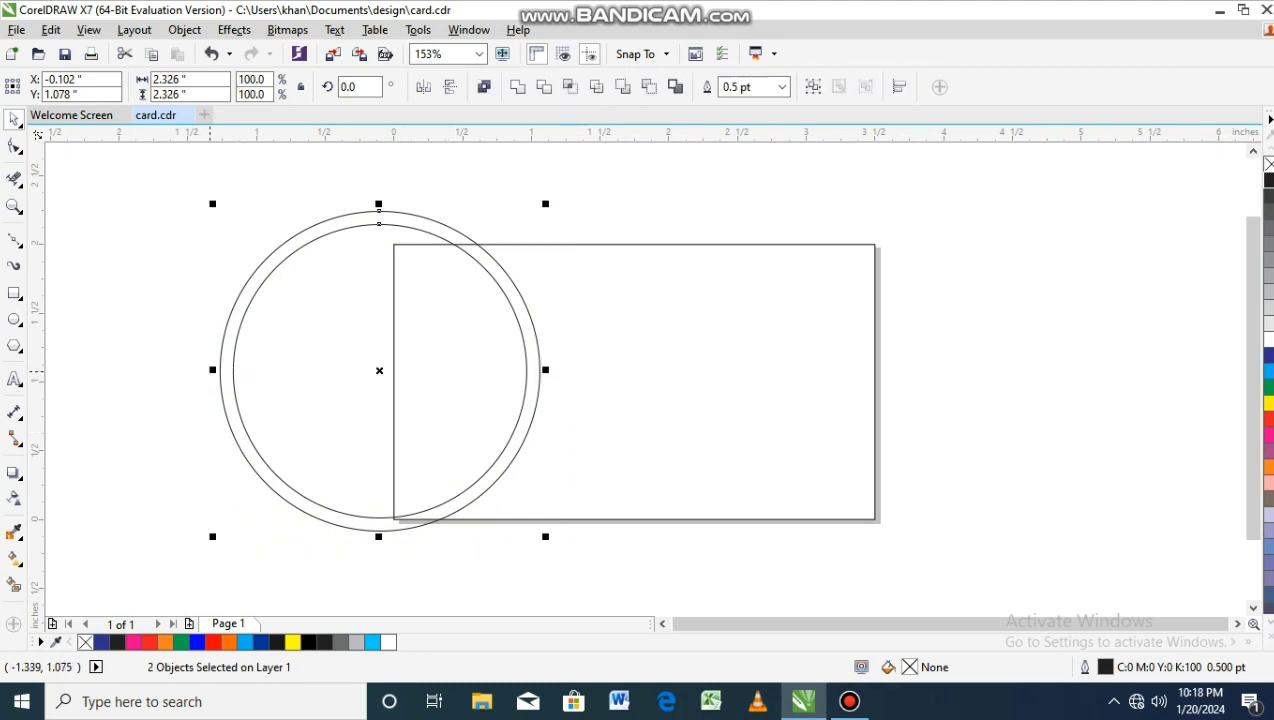
Mirror a copy of the circle pair onto the card's right edge and nudge it into place.
left_click_drag(212, 370, 776, 410)
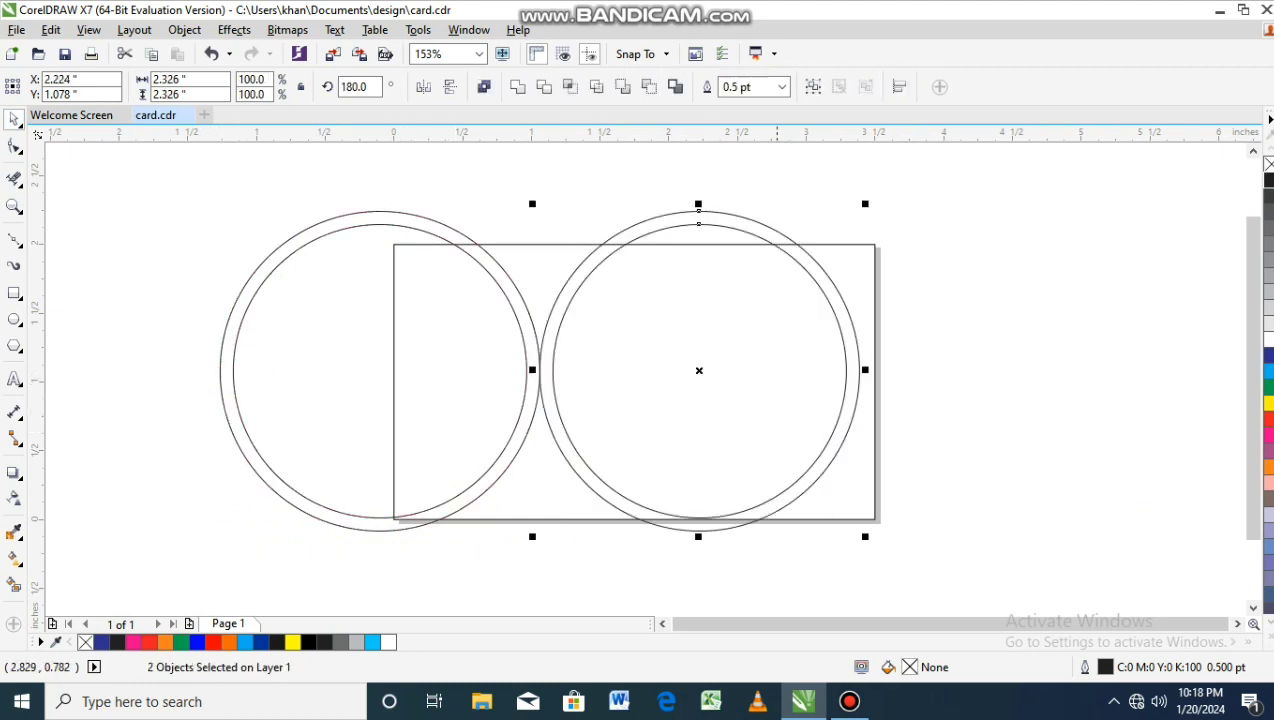
left_click_drag(699, 370, 859, 370)
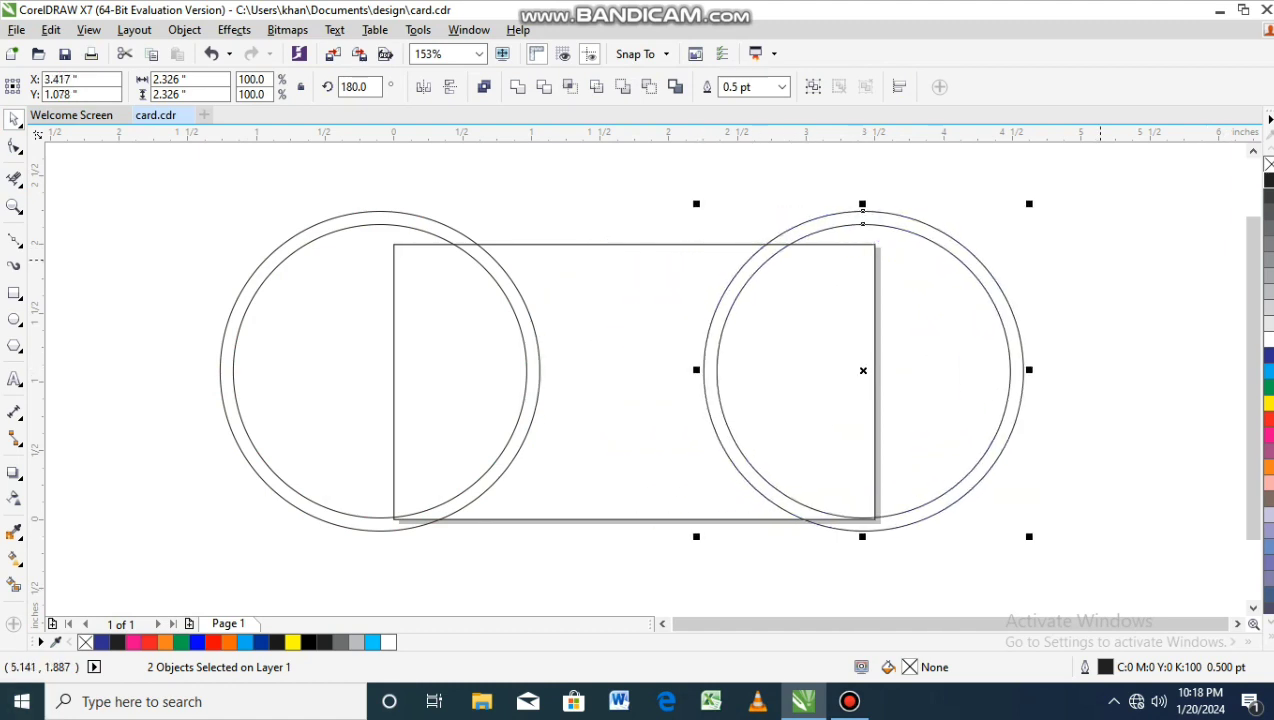
left_click_drag(859, 370, 889, 370)
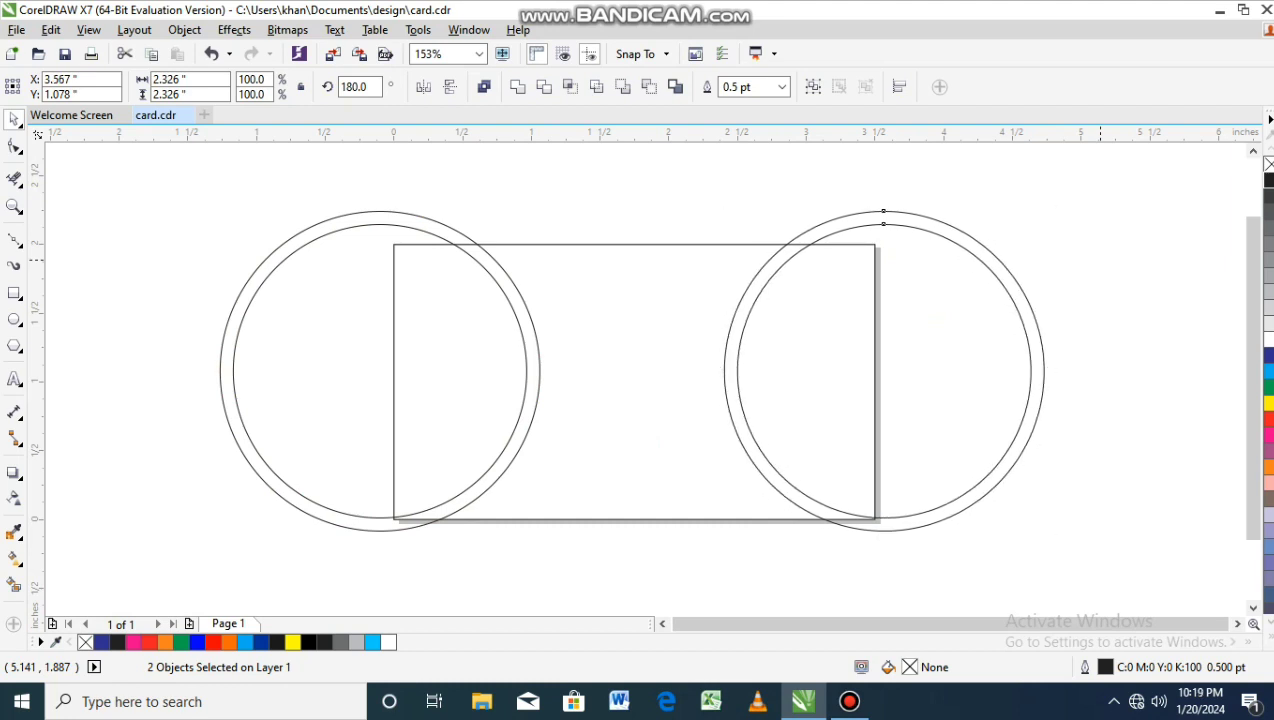
key("ctrl+Right")
key("ctrl+Right")
key("ctrl+Right")
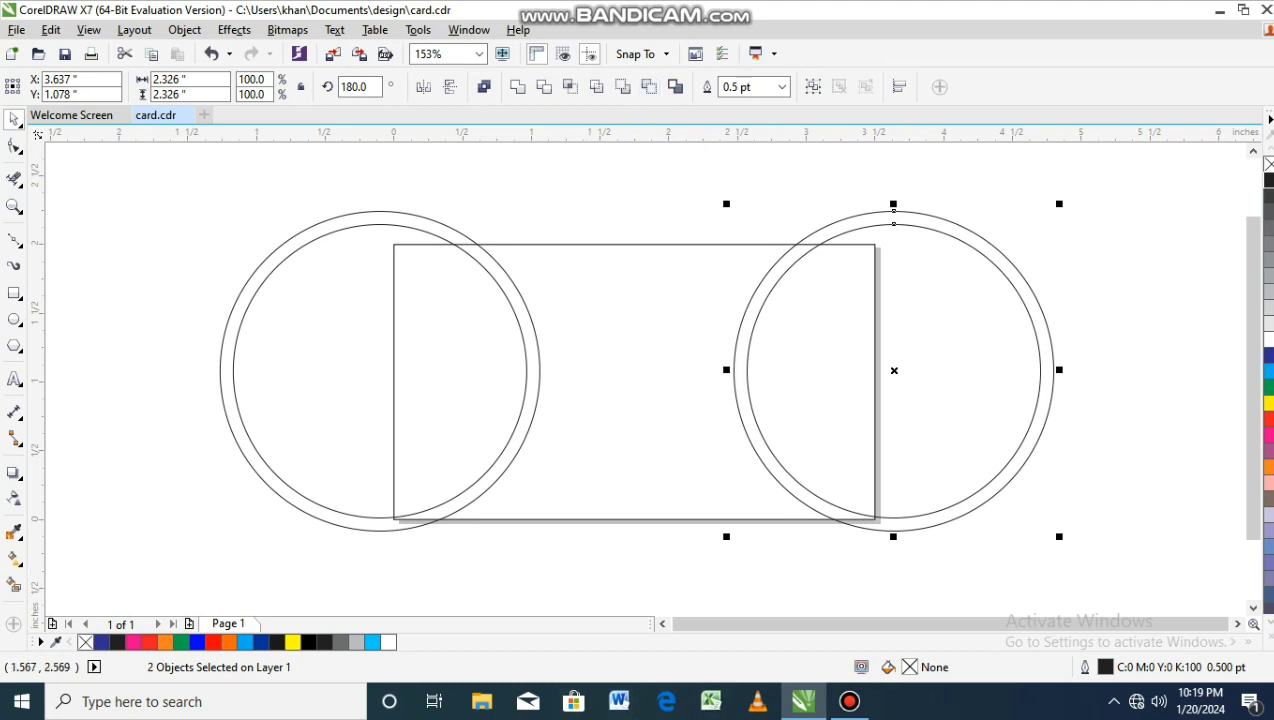
key("ctrl+Right")
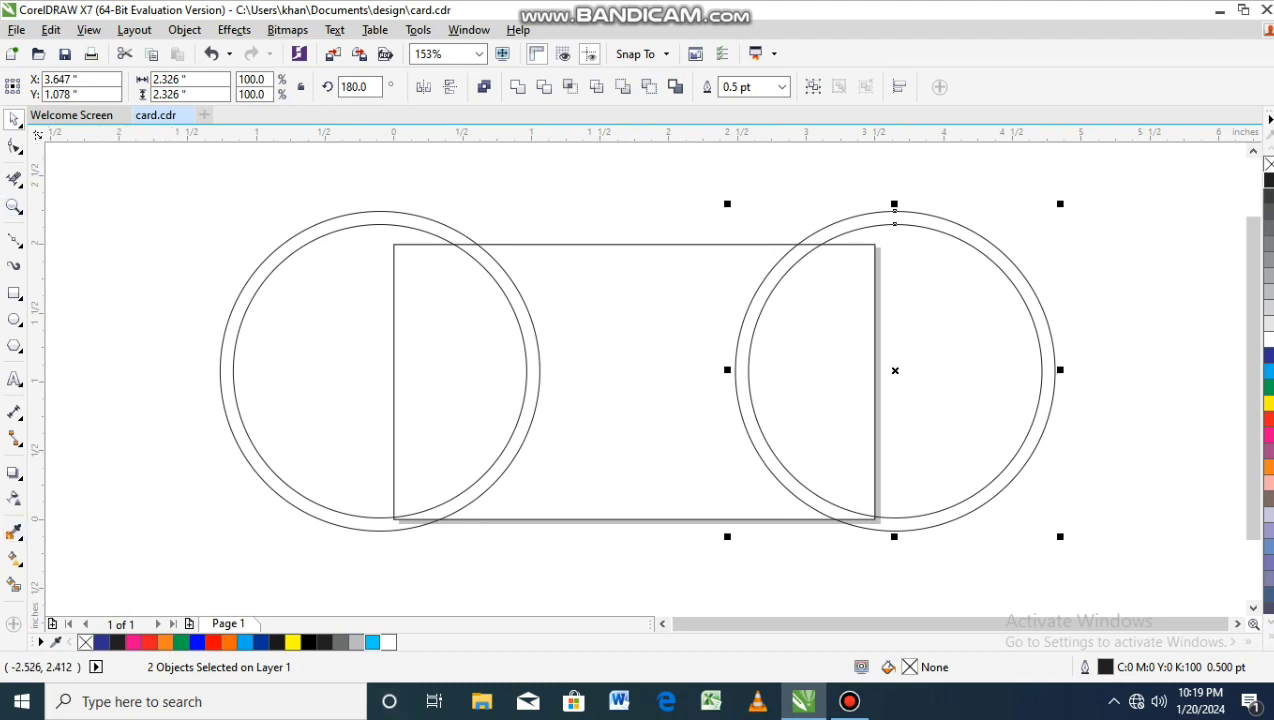
Smart-fill both inner half-discs black and both surrounding crescents yellow.
left_click(14, 585)
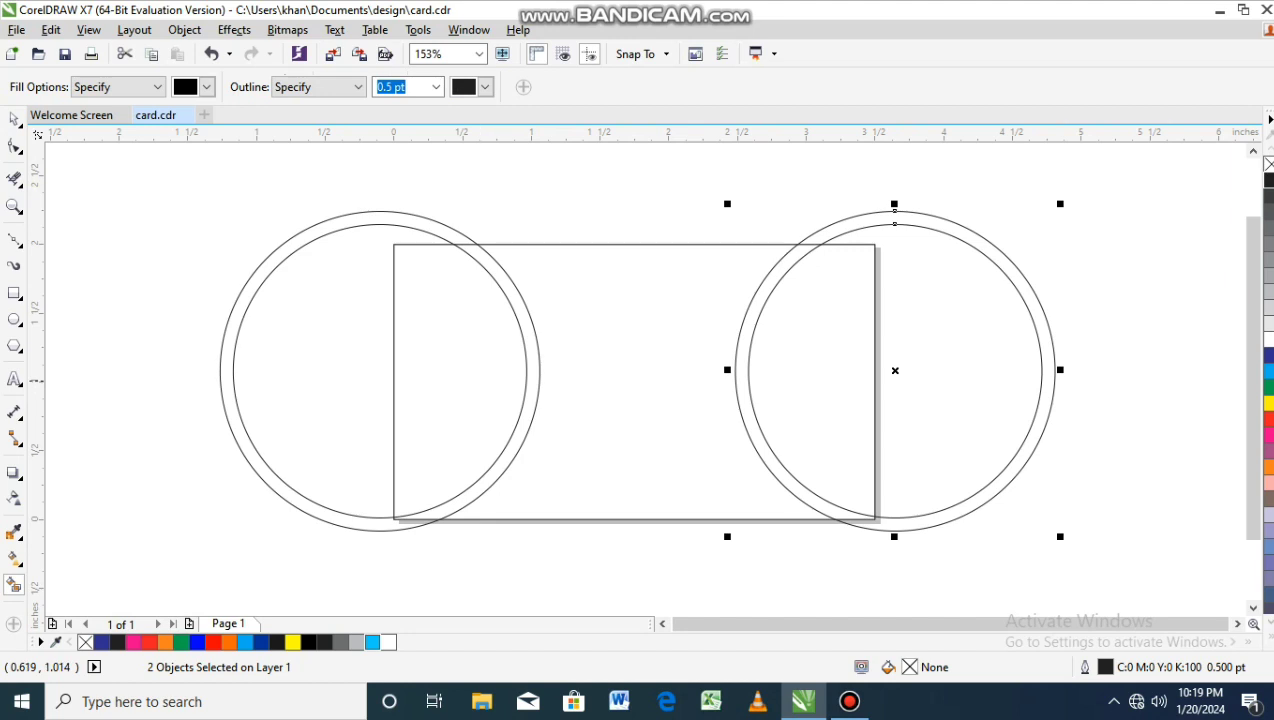
left_click(478, 378)
left_click(840, 347)
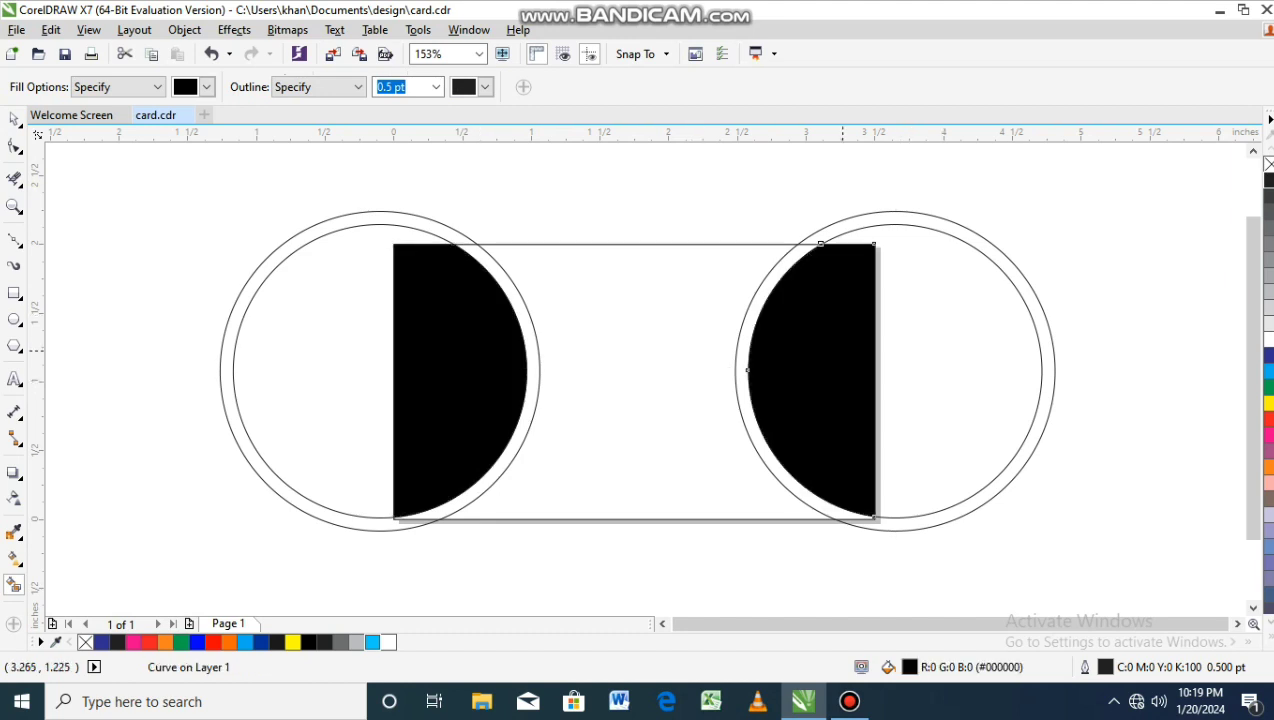
left_click(206, 87)
left_click(209, 136)
left_click(533, 380)
left_click(742, 380)
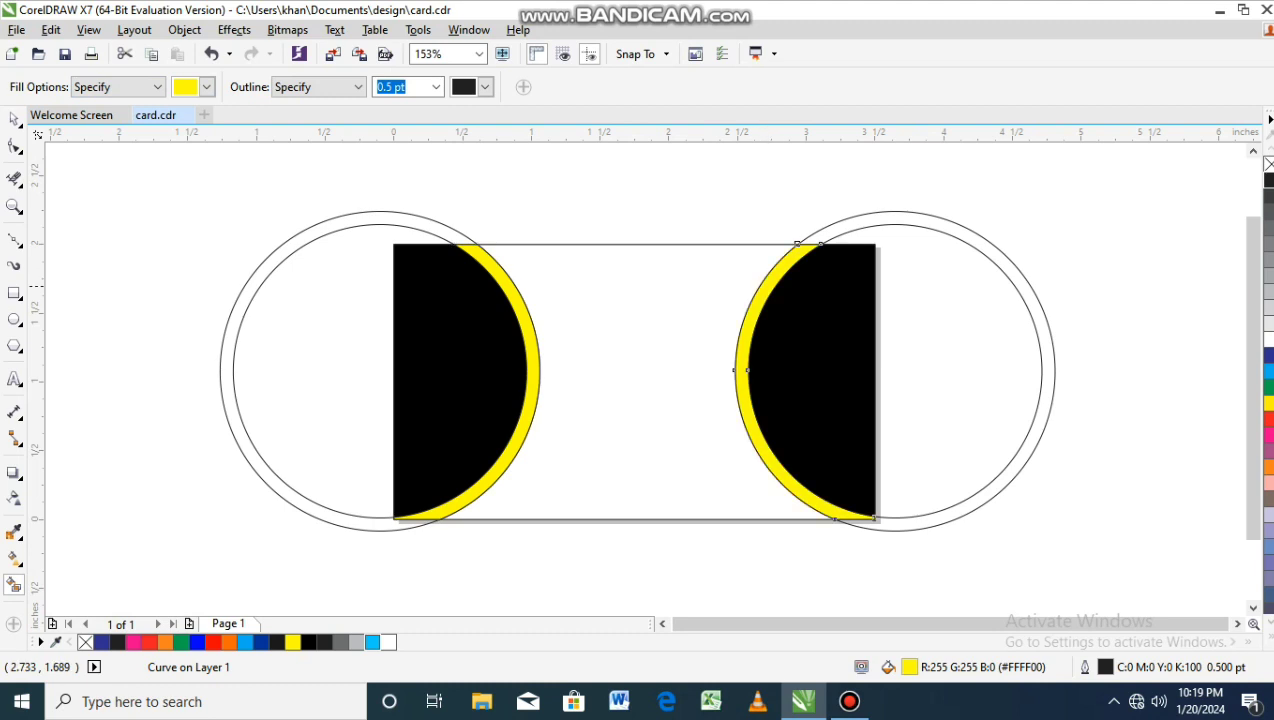
Delete the four leftover circle outlines on the left and right card edges.
left_click(14, 119)
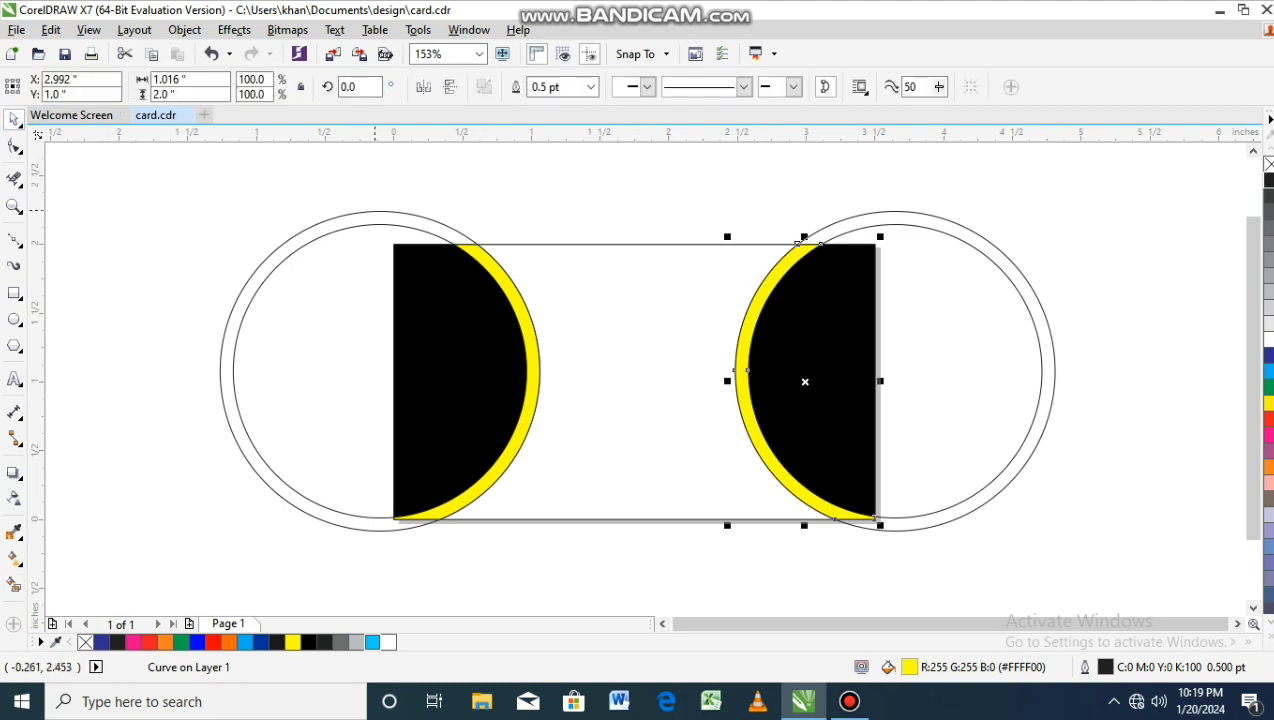
left_click(378, 211)
key("Delete")
left_click(378, 224)
key("Delete")
left_click(858, 229)
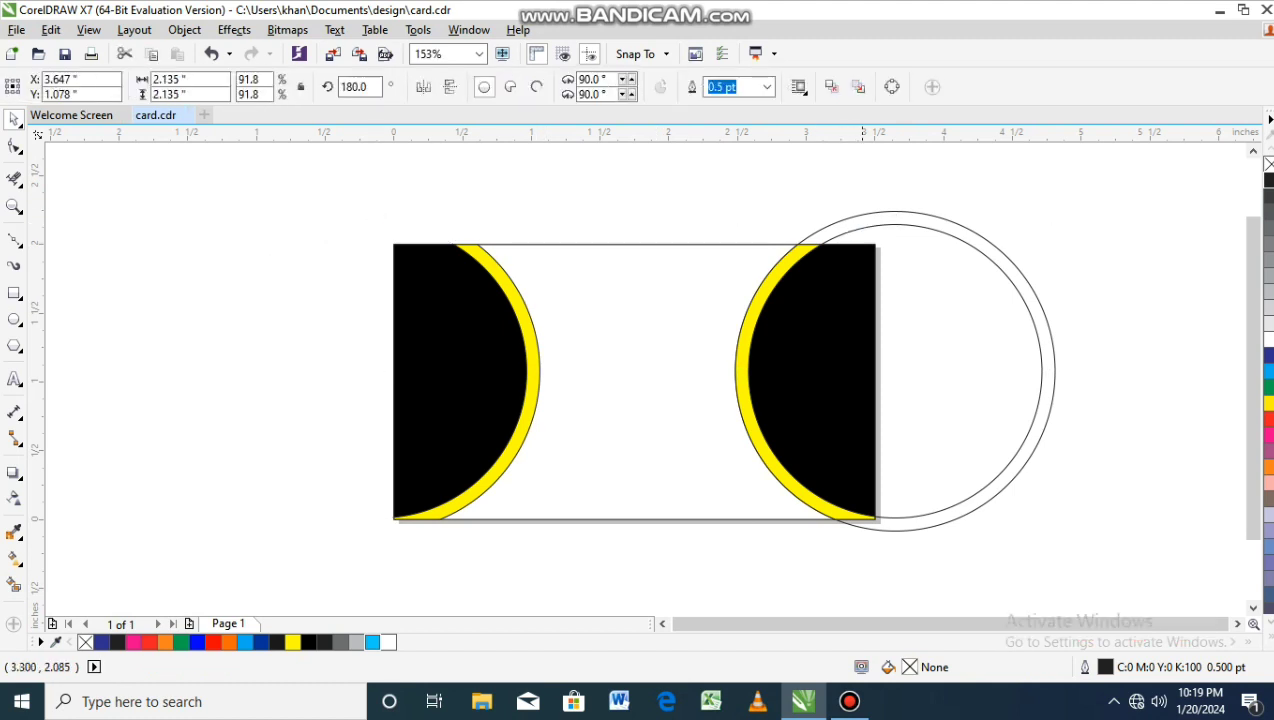
key("Delete")
left_click(858, 214)
key("Delete")
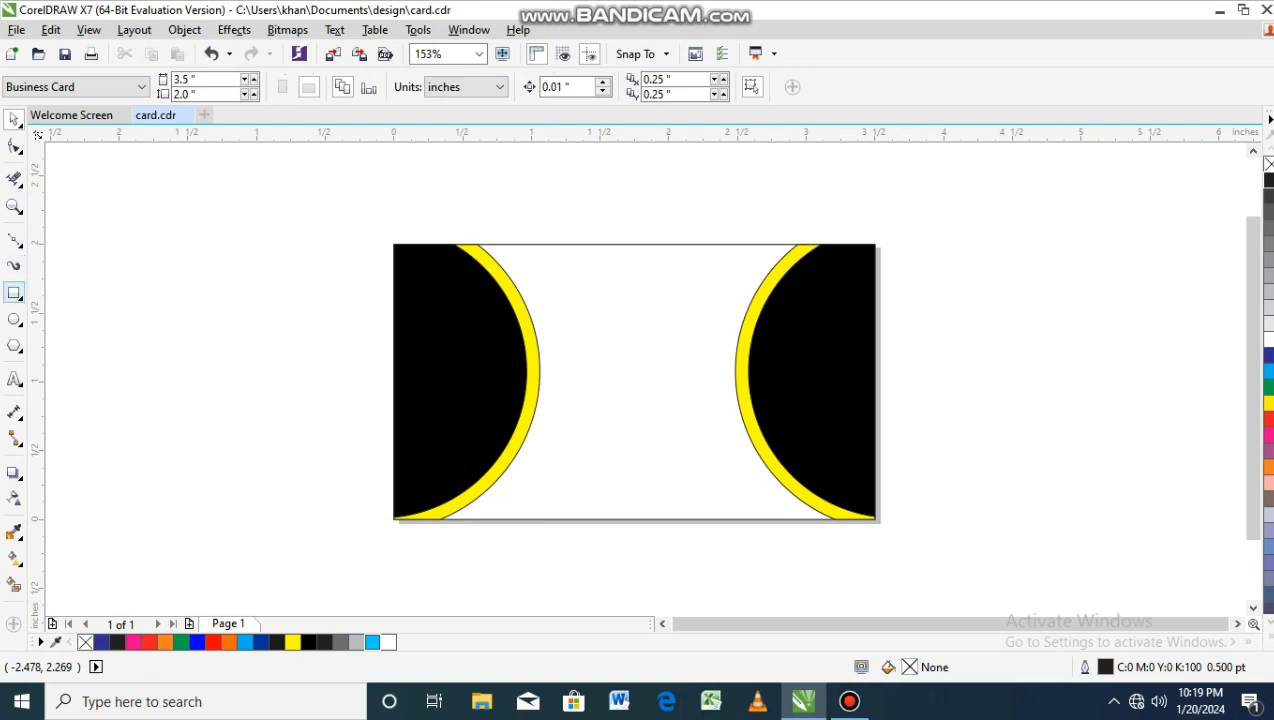
Type 'ASIAN' in the card's upper middle, make it bold and enlarge it to about 30 pt.
left_click(14, 379)
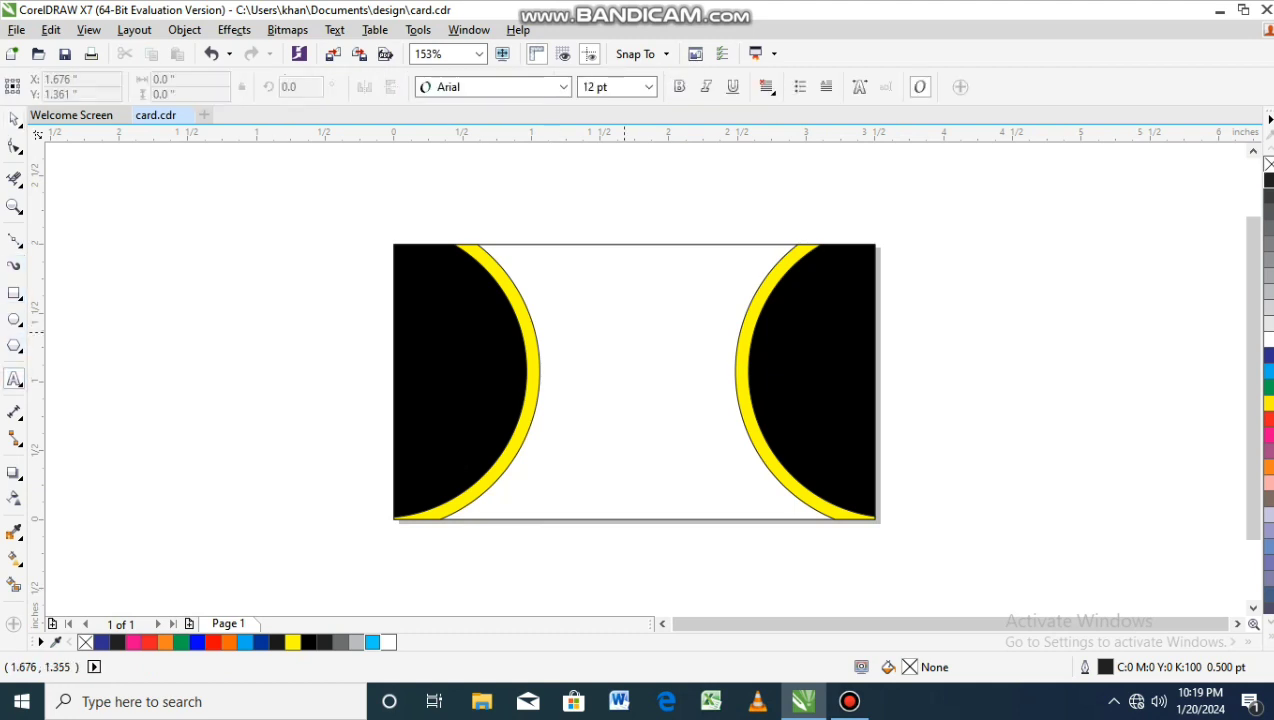
left_click(623, 331)
type("AS")
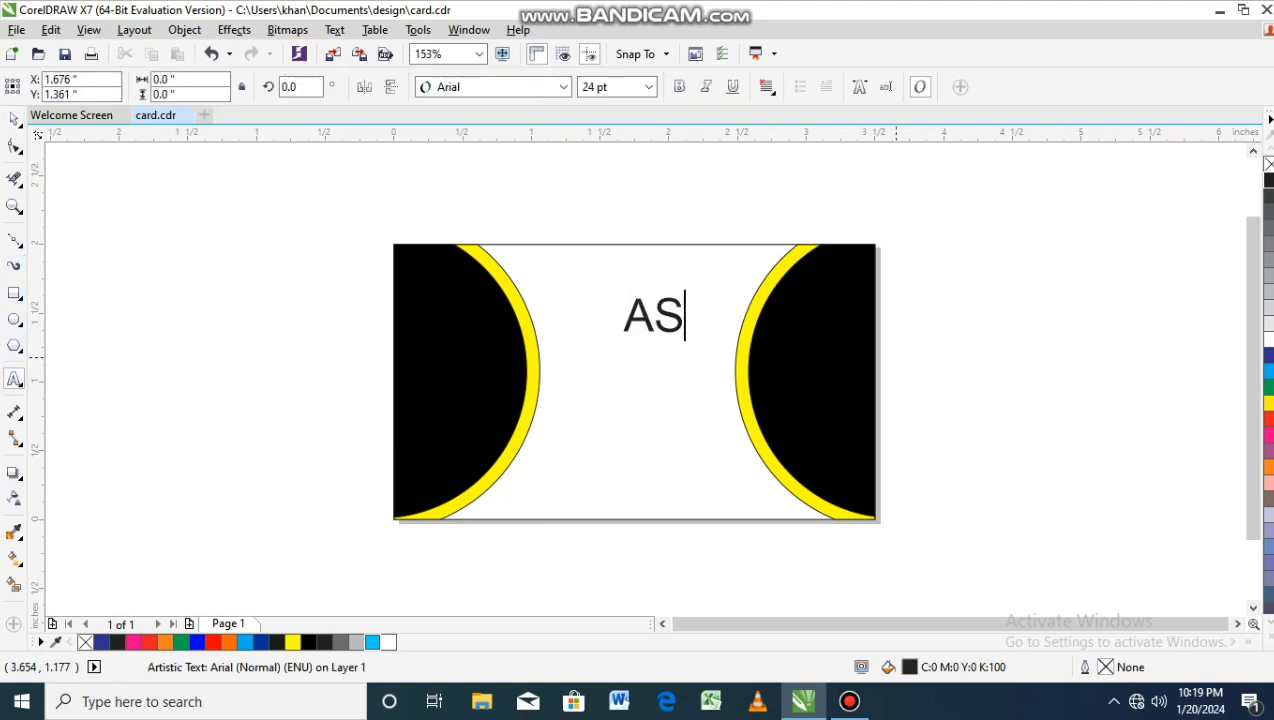
type("IAN")
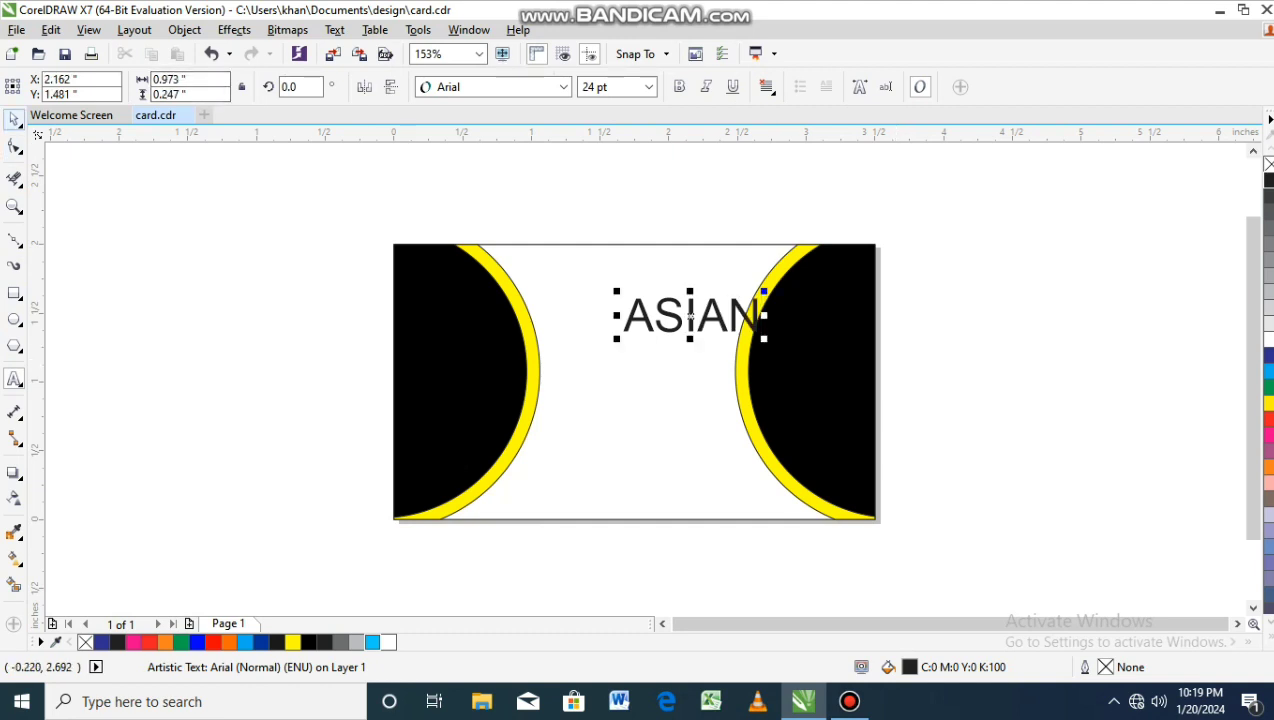
left_click(14, 119)
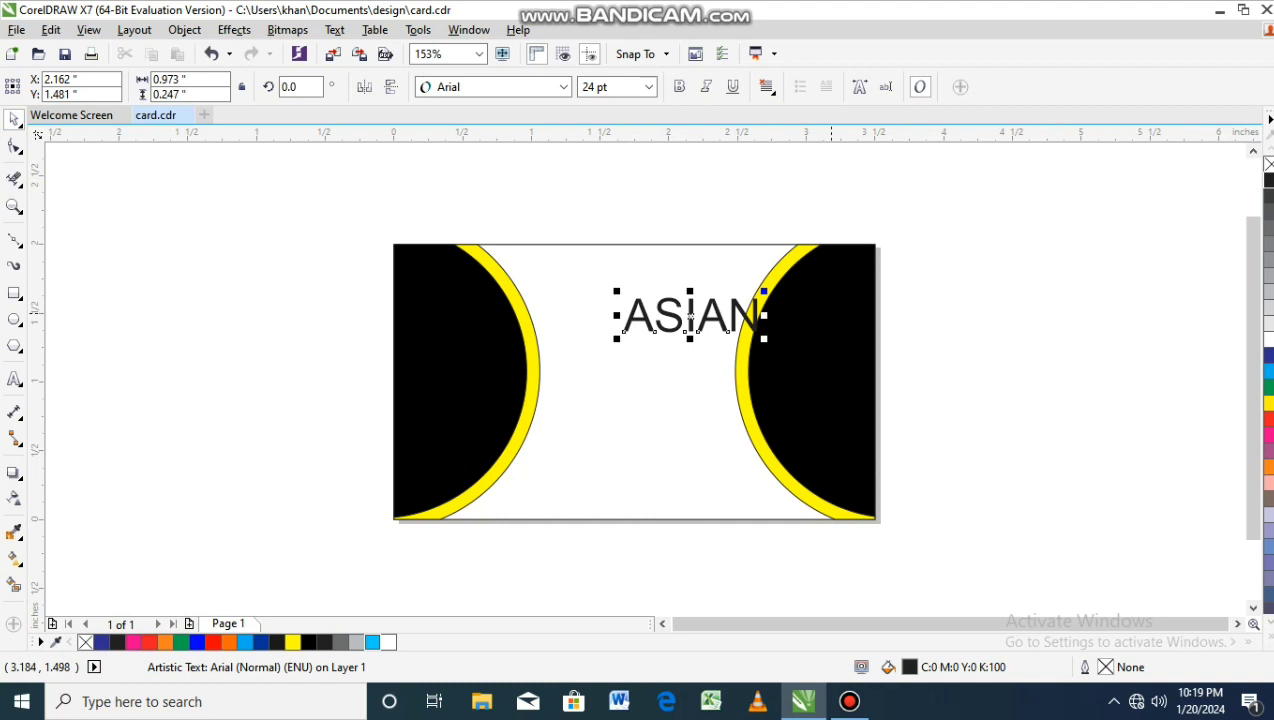
key("ctrl+b")
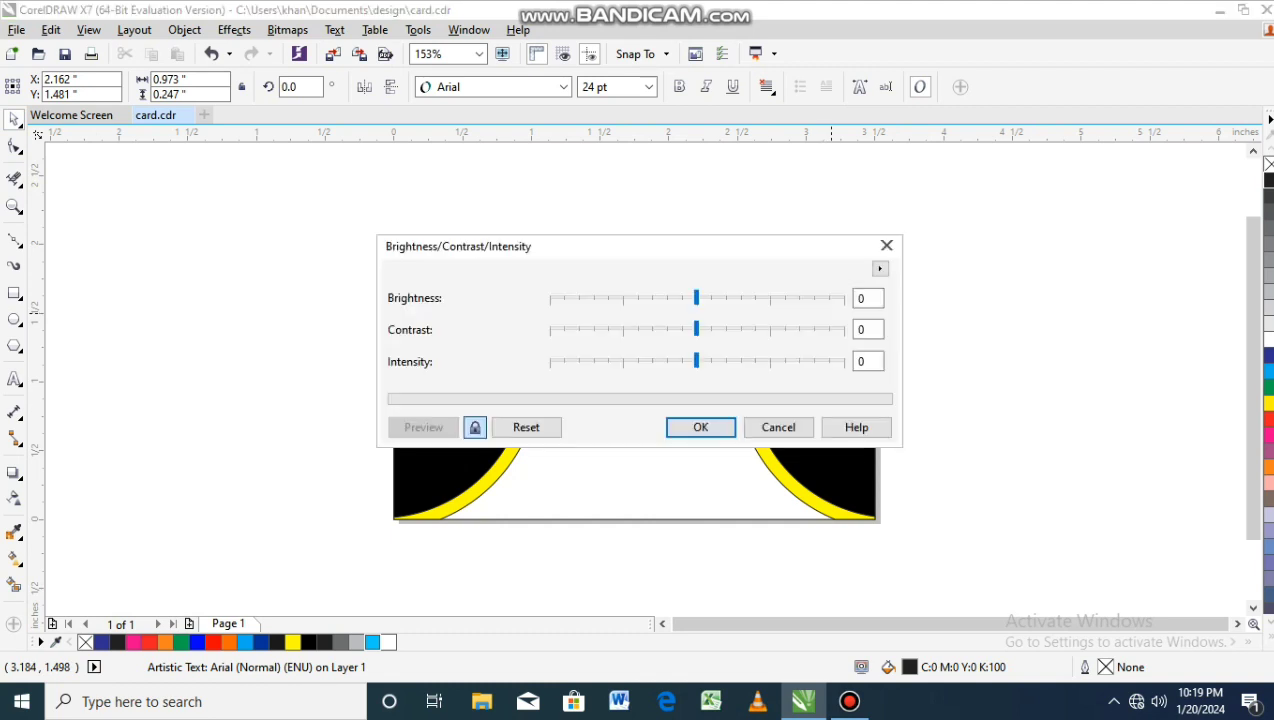
left_click(886, 245)
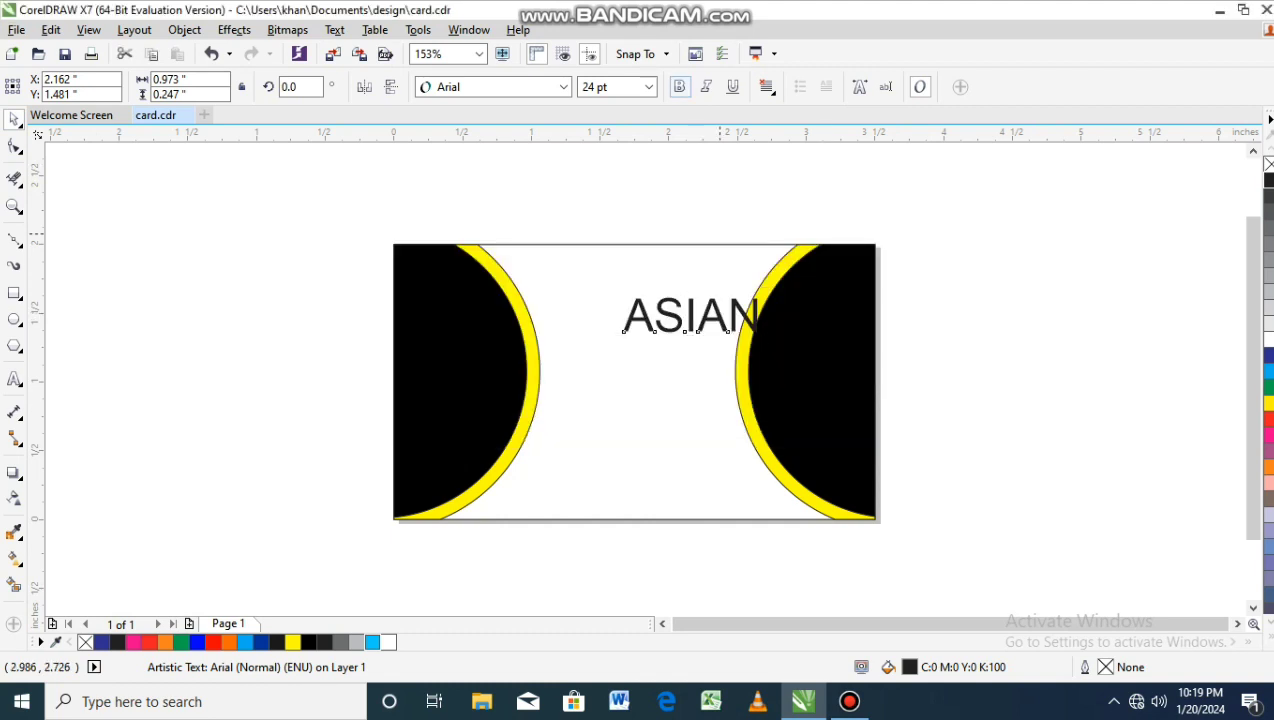
left_click(679, 87)
mouse_move(742, 307)
left_mouse_down()
mouse_move(697, 318)
mouse_move(755, 357)
left_mouse_up()
left_click(645, 340)
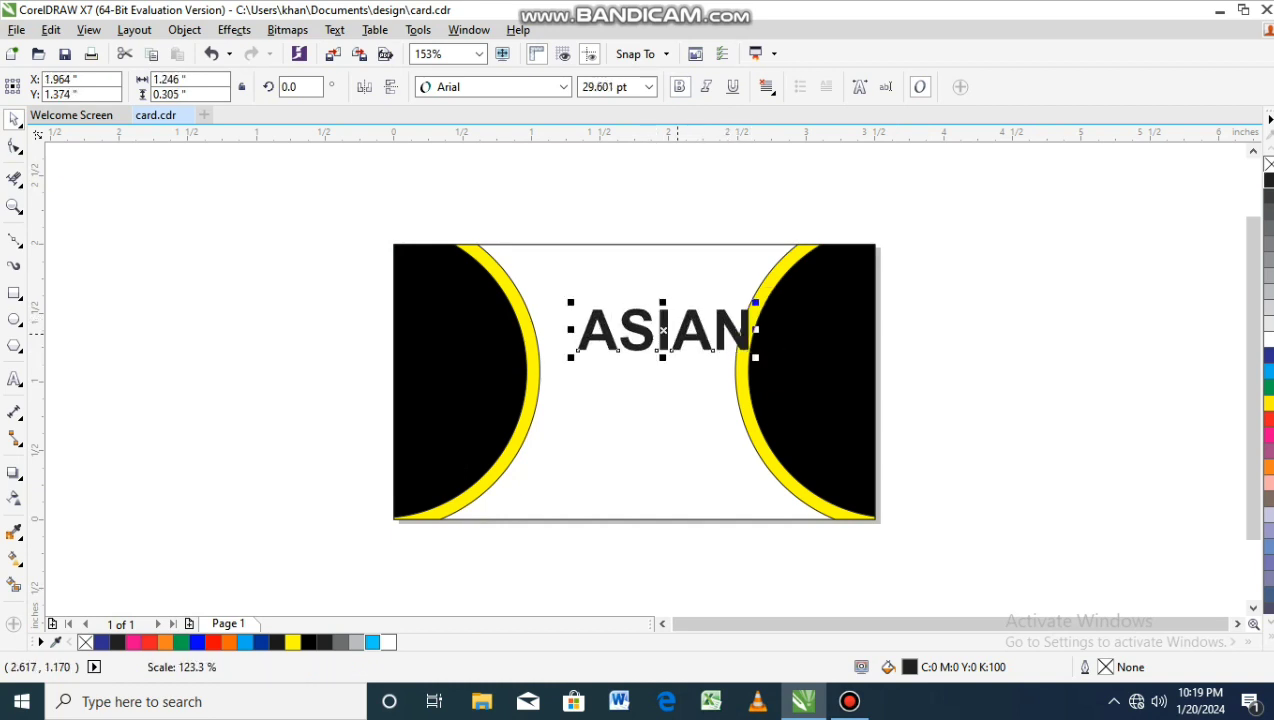
left_click_drag(684, 330, 663, 331)
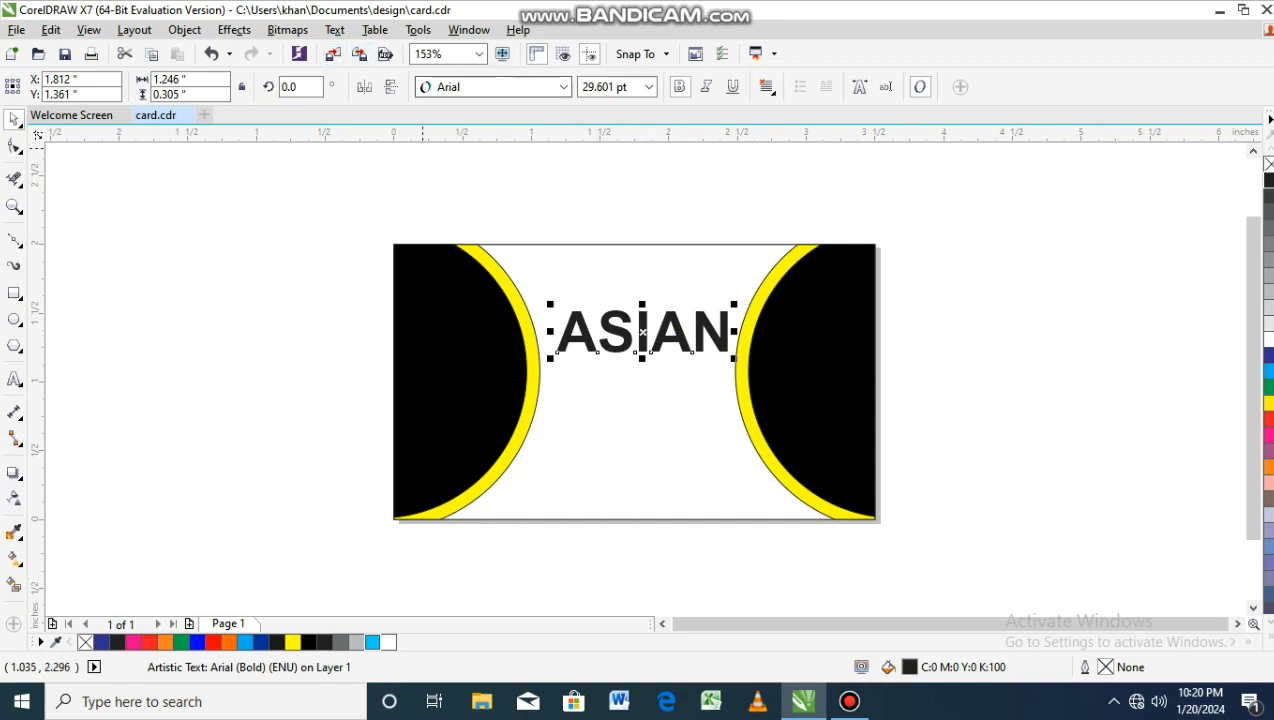
Set ASIAN in Bauhaus 93, enlarge it to about 37.5 pt and centre it between the arcs.
left_click(563, 87)
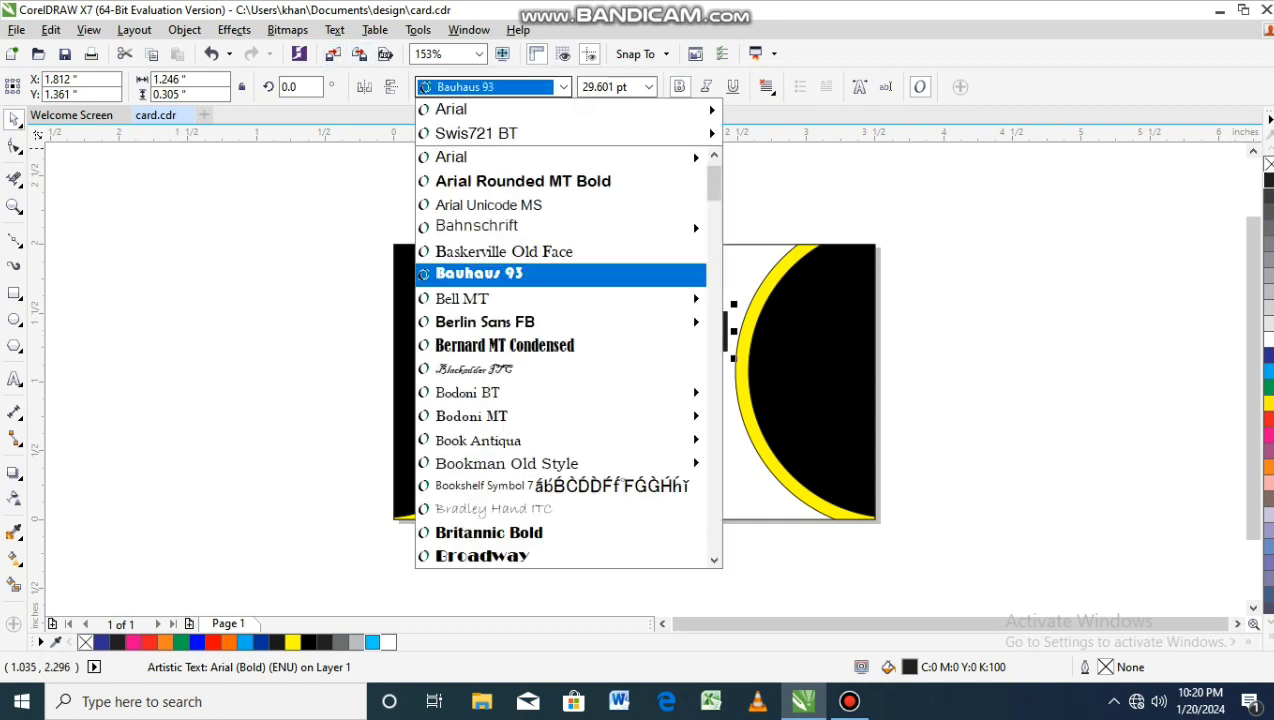
left_click(479, 273)
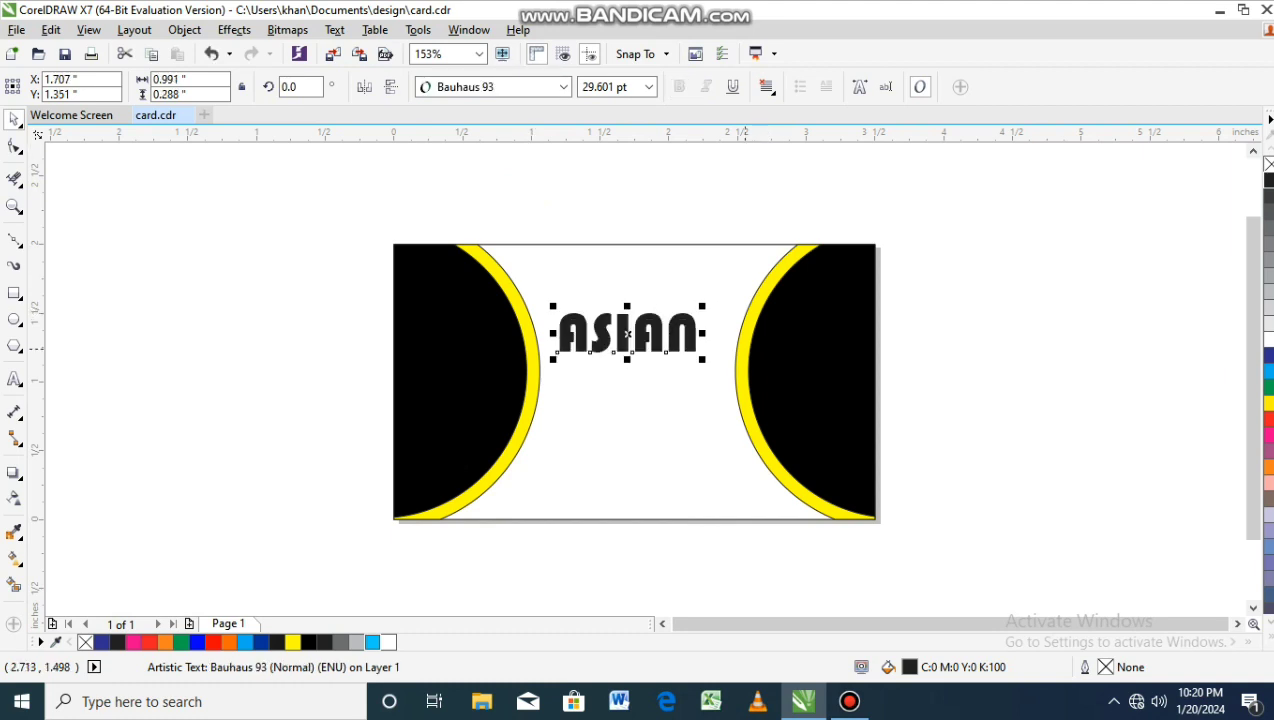
left_click_drag(704, 359, 739, 369)
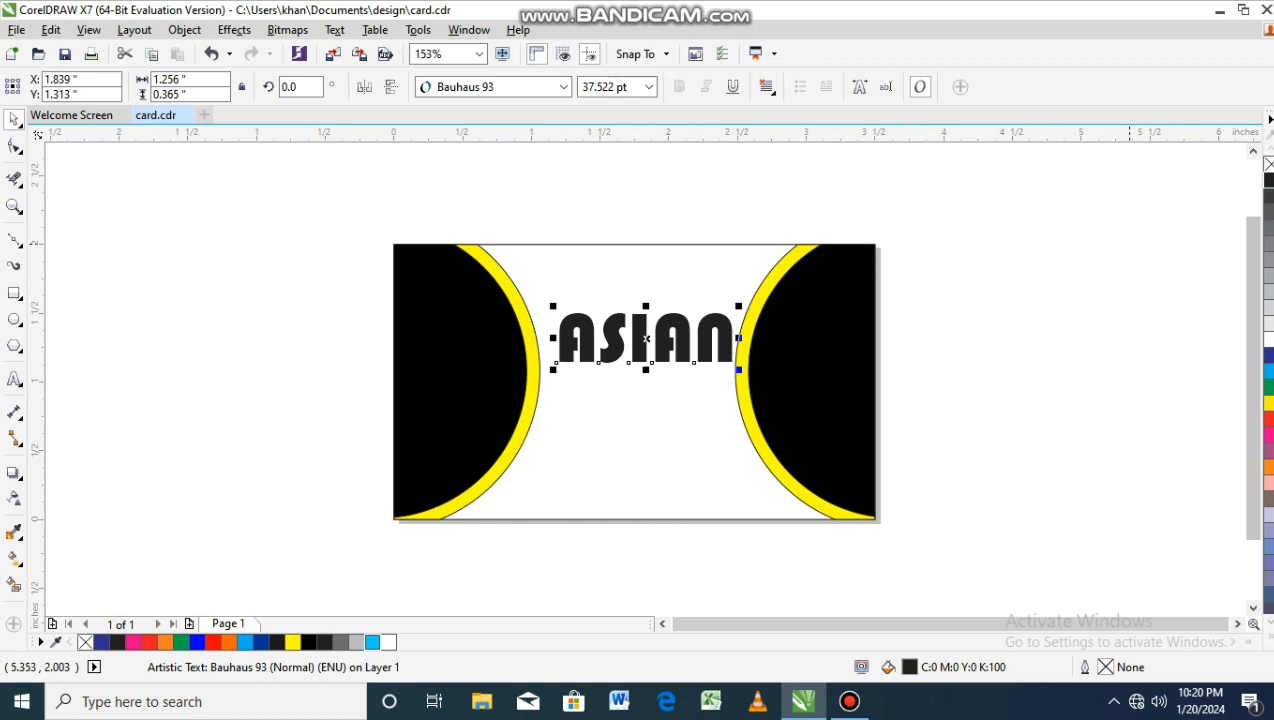
left_click_drag(646, 338, 642, 338)
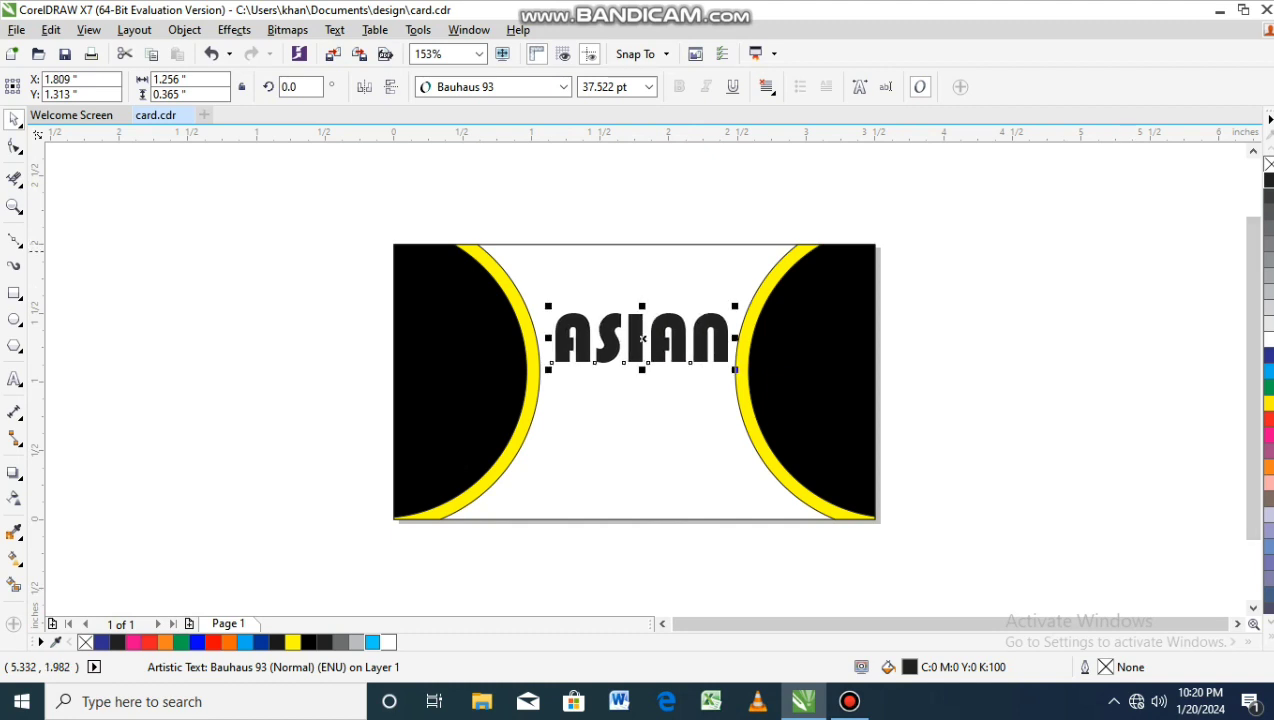
left_click(14, 379)
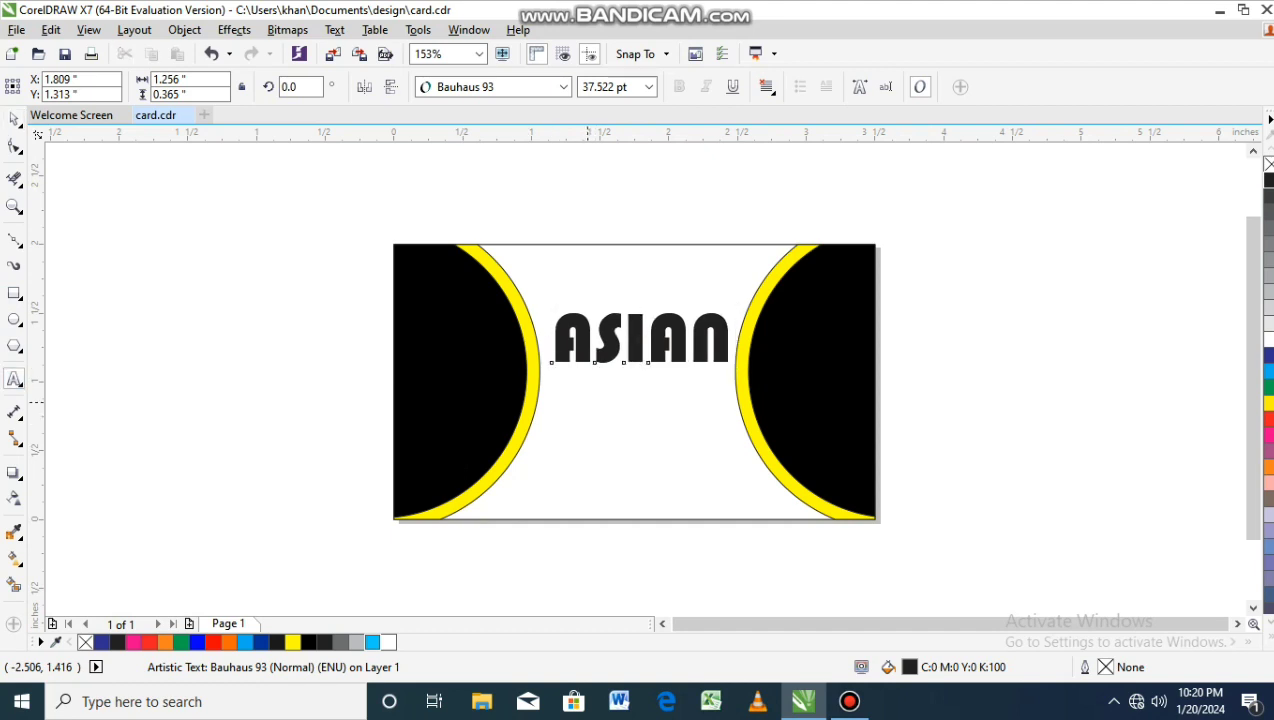
Type 'ACADEMY' below ASIAN, make it bold and shrink it to about 15.4 pt.
left_click(587, 401)
type("A")
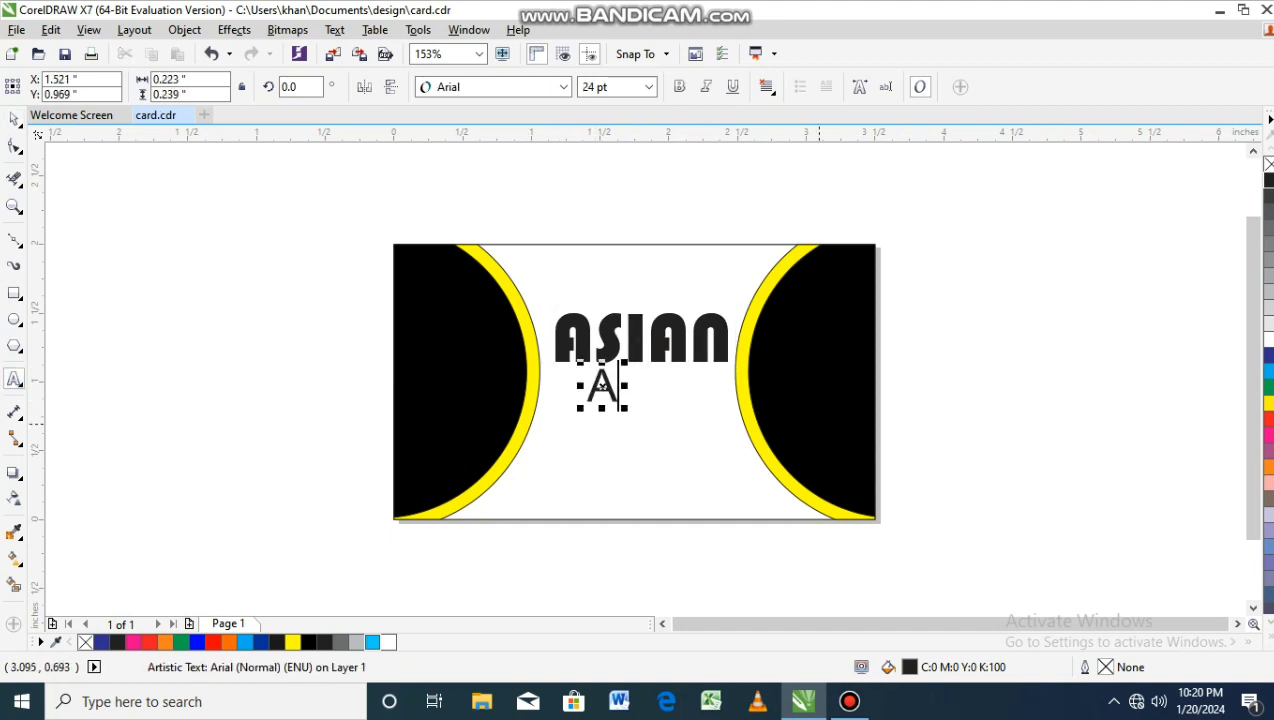
type("CADEMY")
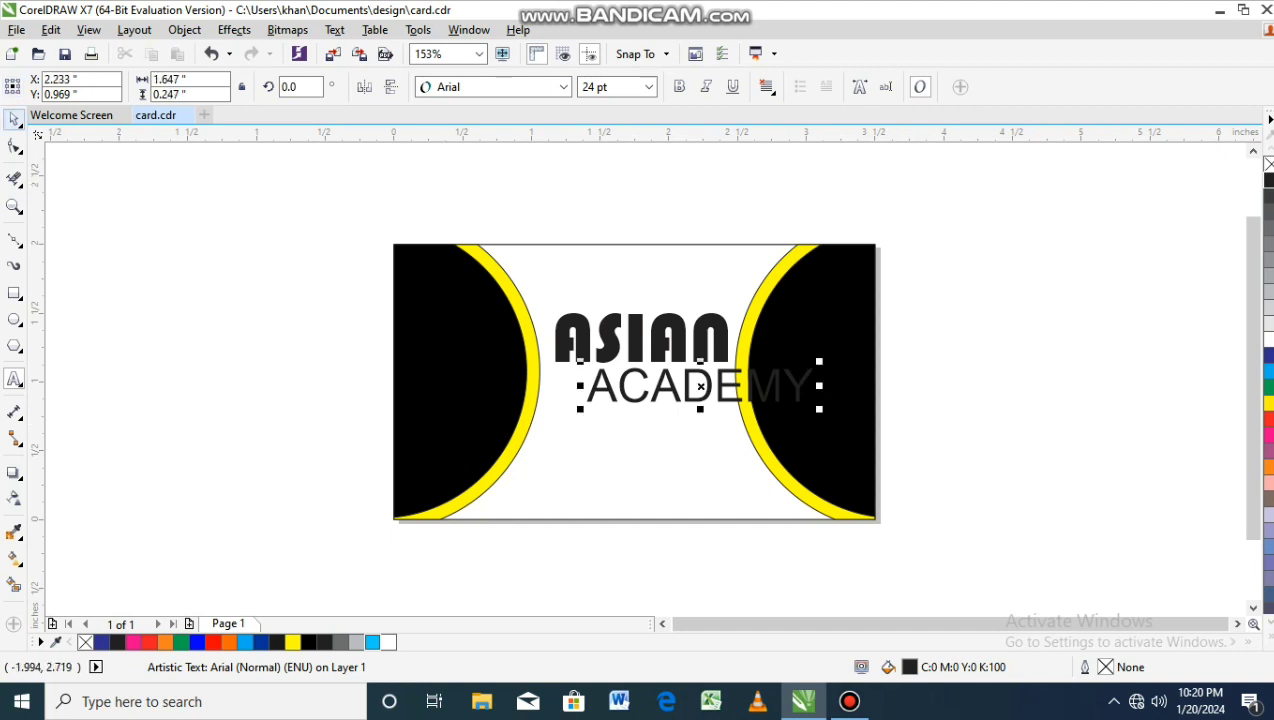
left_click(14, 118)
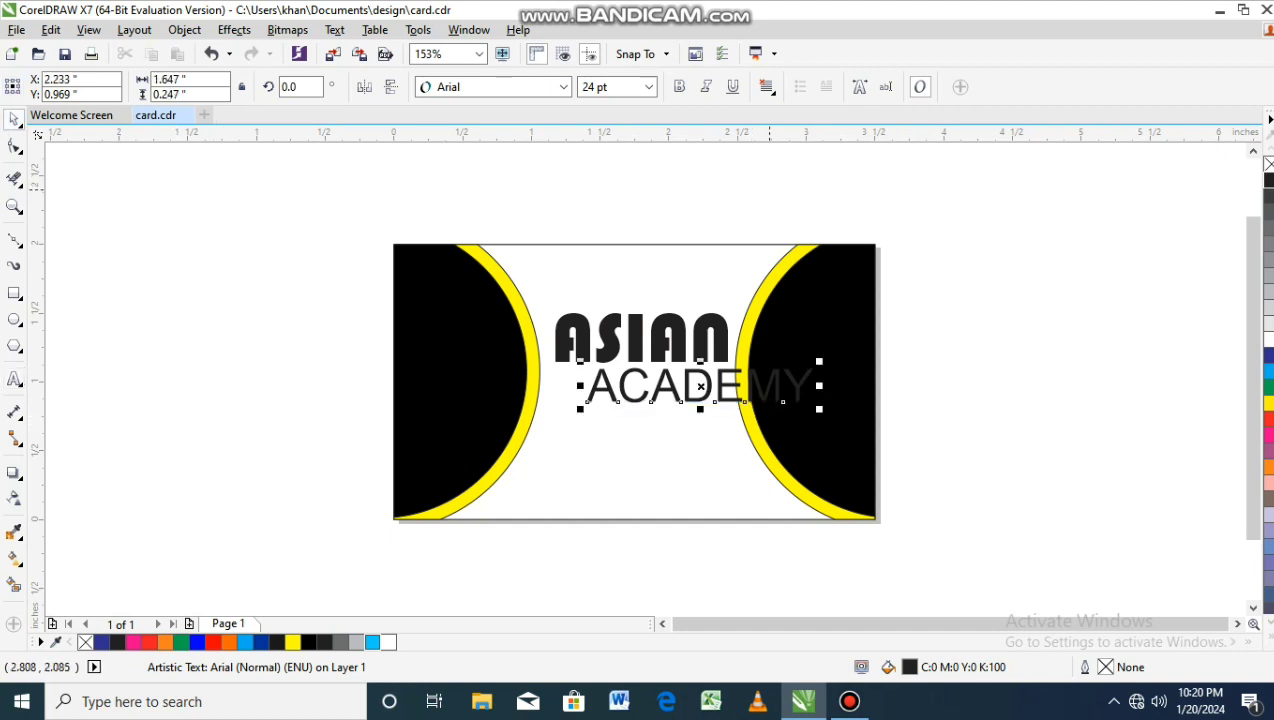
key("ctrl+b")
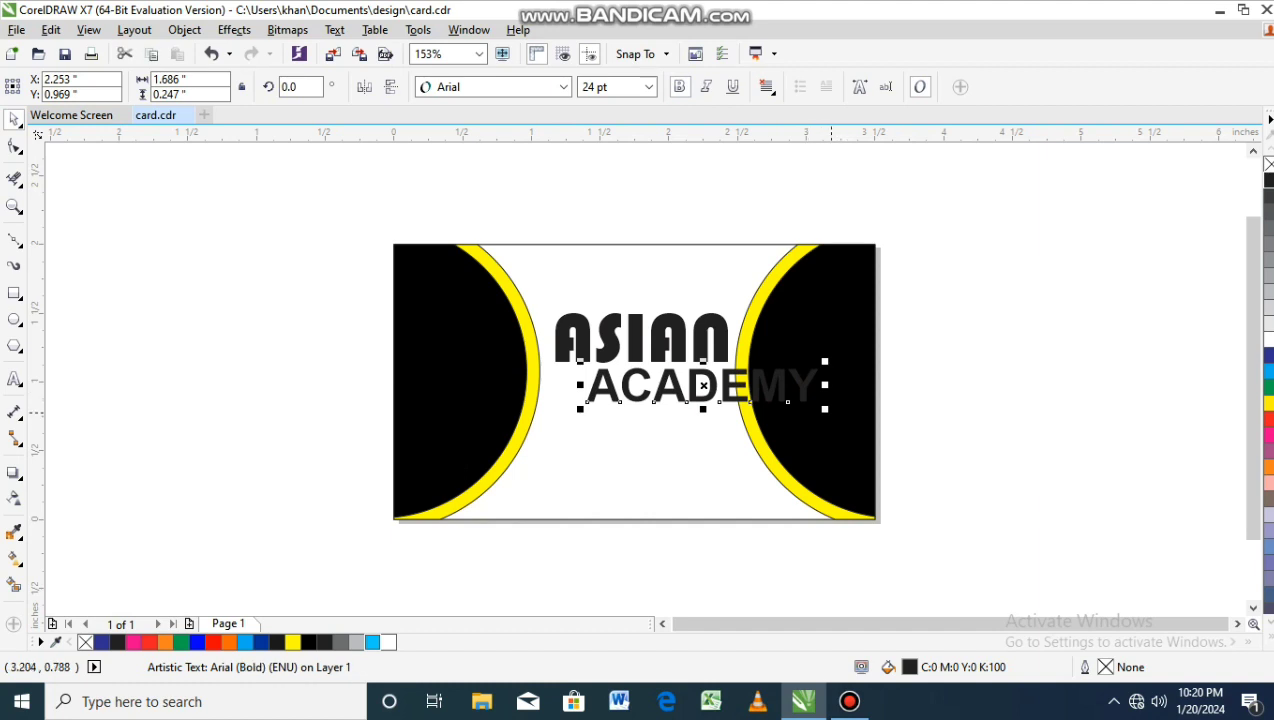
left_click_drag(874, 418, 825, 418)
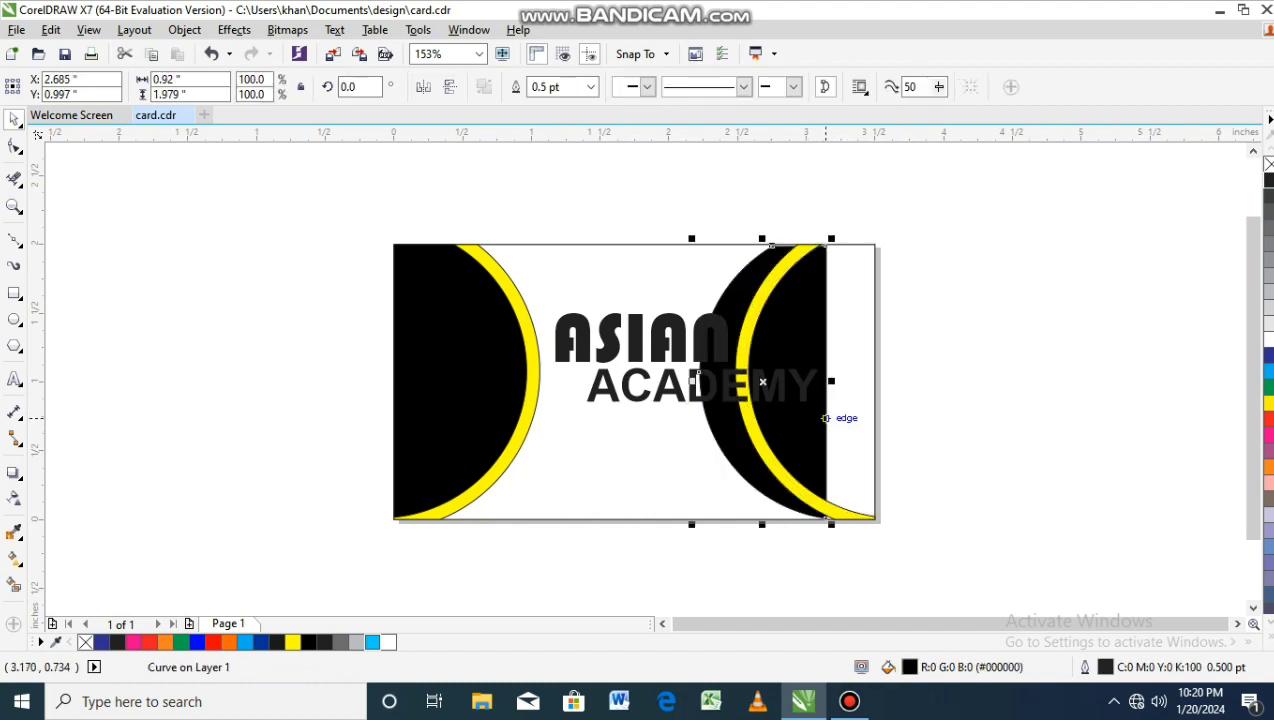
key("ctrl+z")
left_click(786, 396)
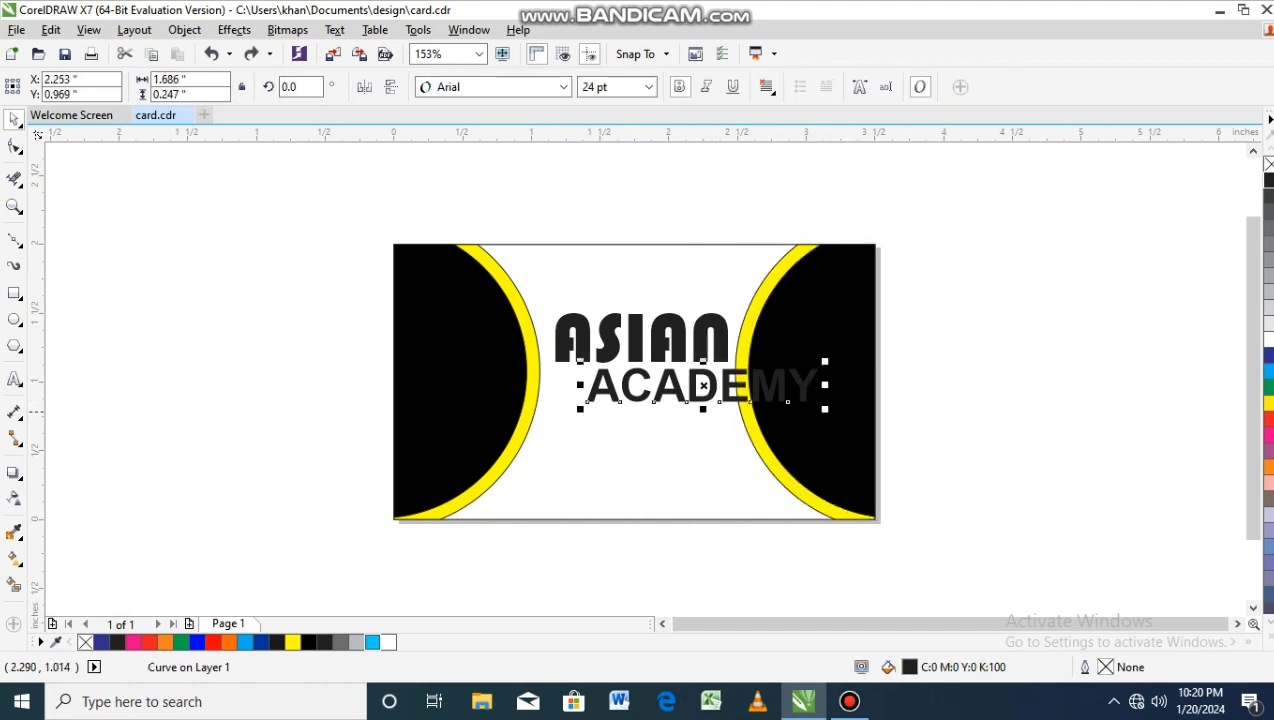
mouse_move(824, 408)
left_mouse_down()
mouse_move(676, 389)
mouse_move(675, 374)
left_mouse_up()
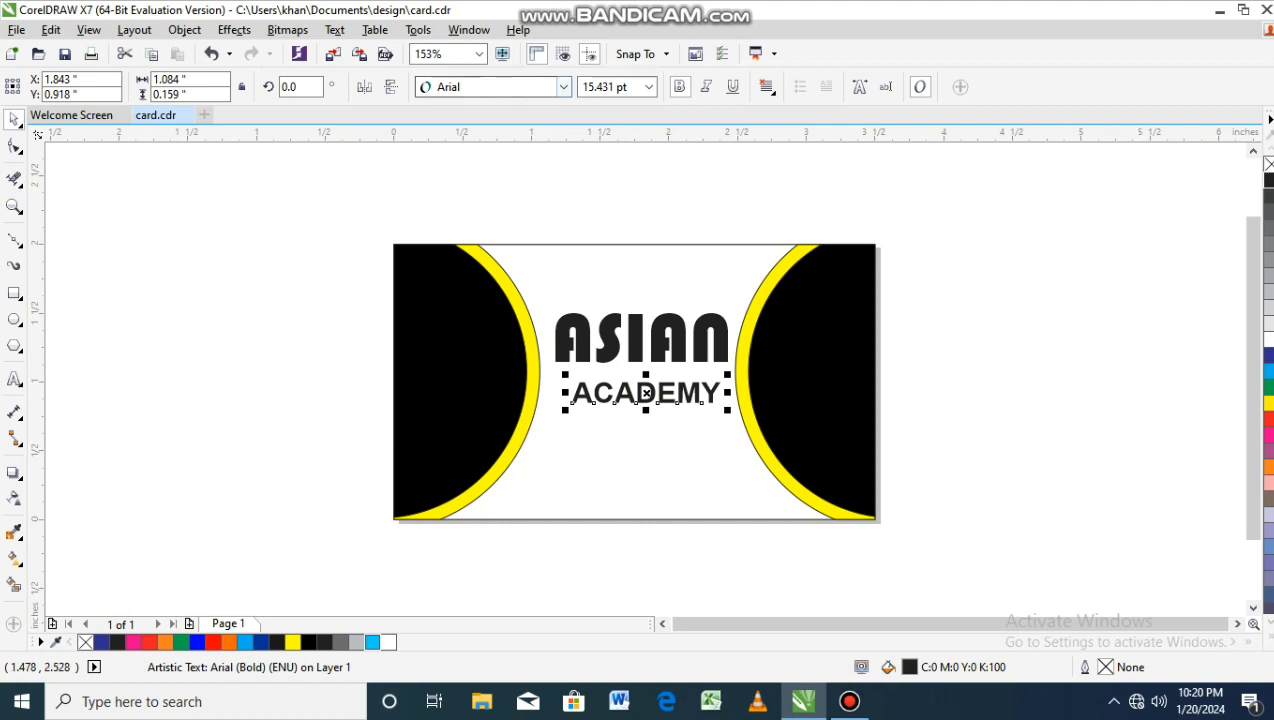
Set ACADEMY in Bauhaus 93 and centre it under the ASIAN title.
left_click(563, 87)
left_click(512, 131)
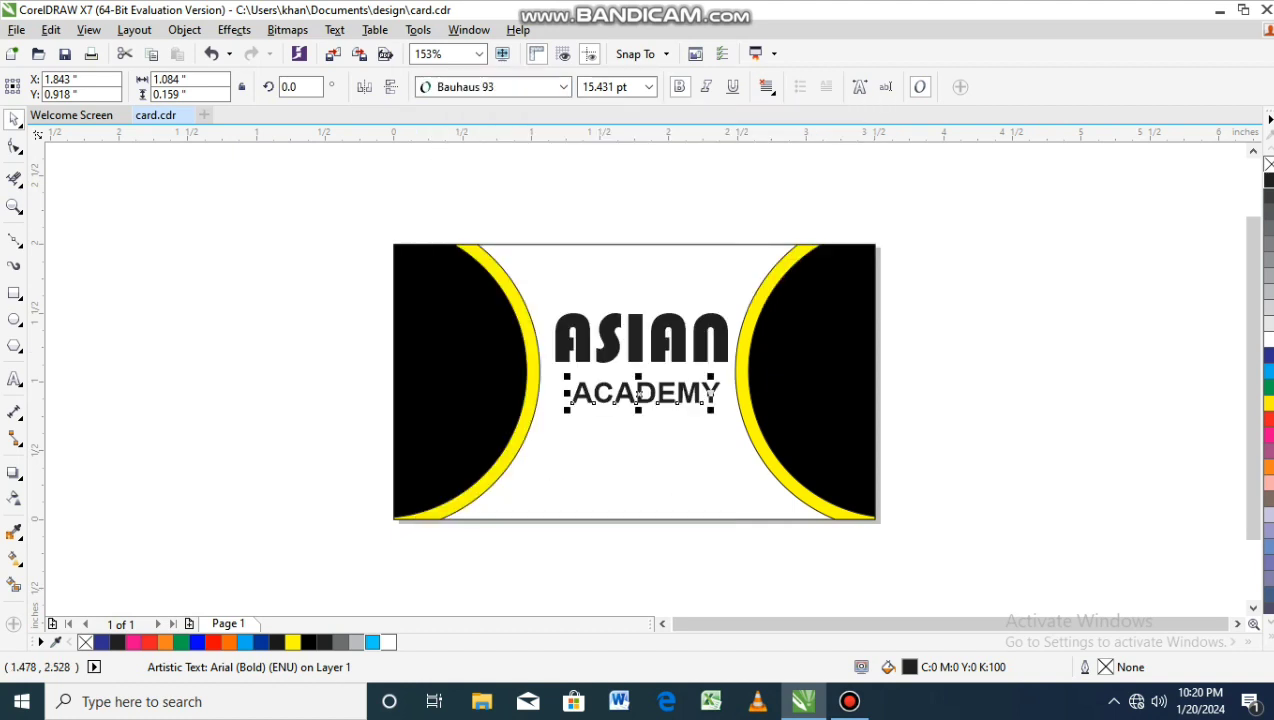
left_click_drag(638, 393, 642, 393)
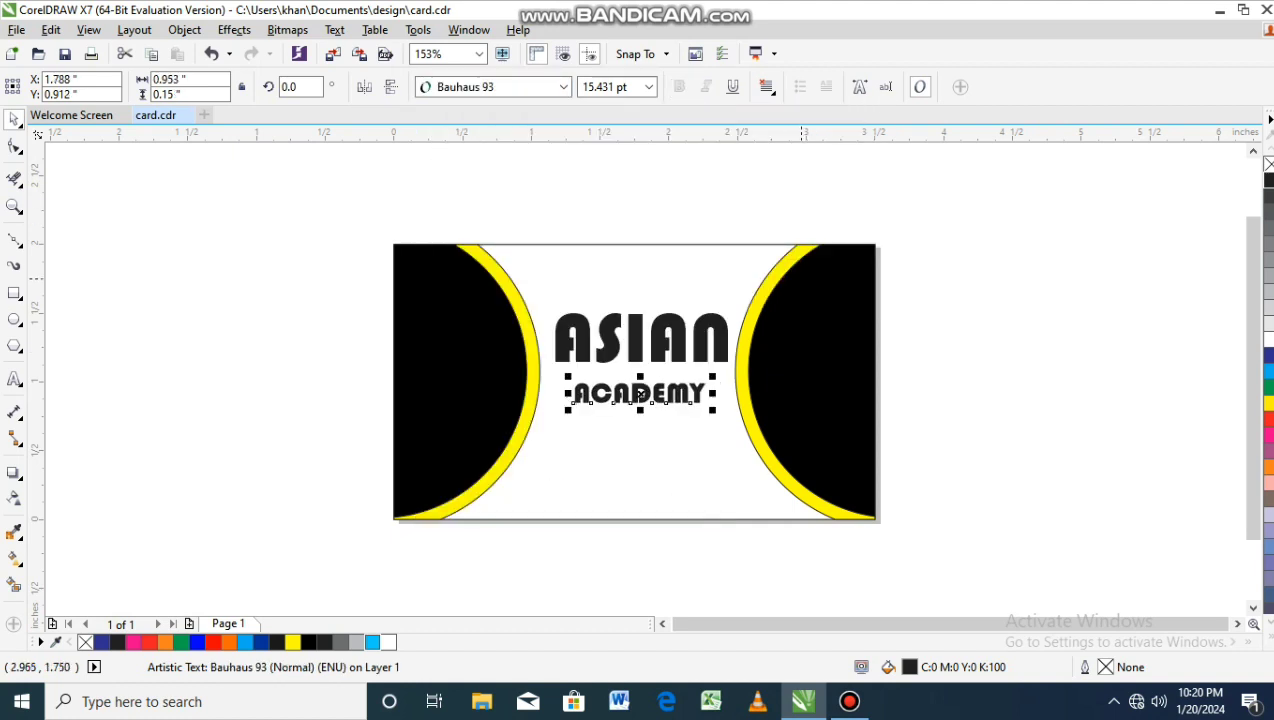
left_click(1000, 354)
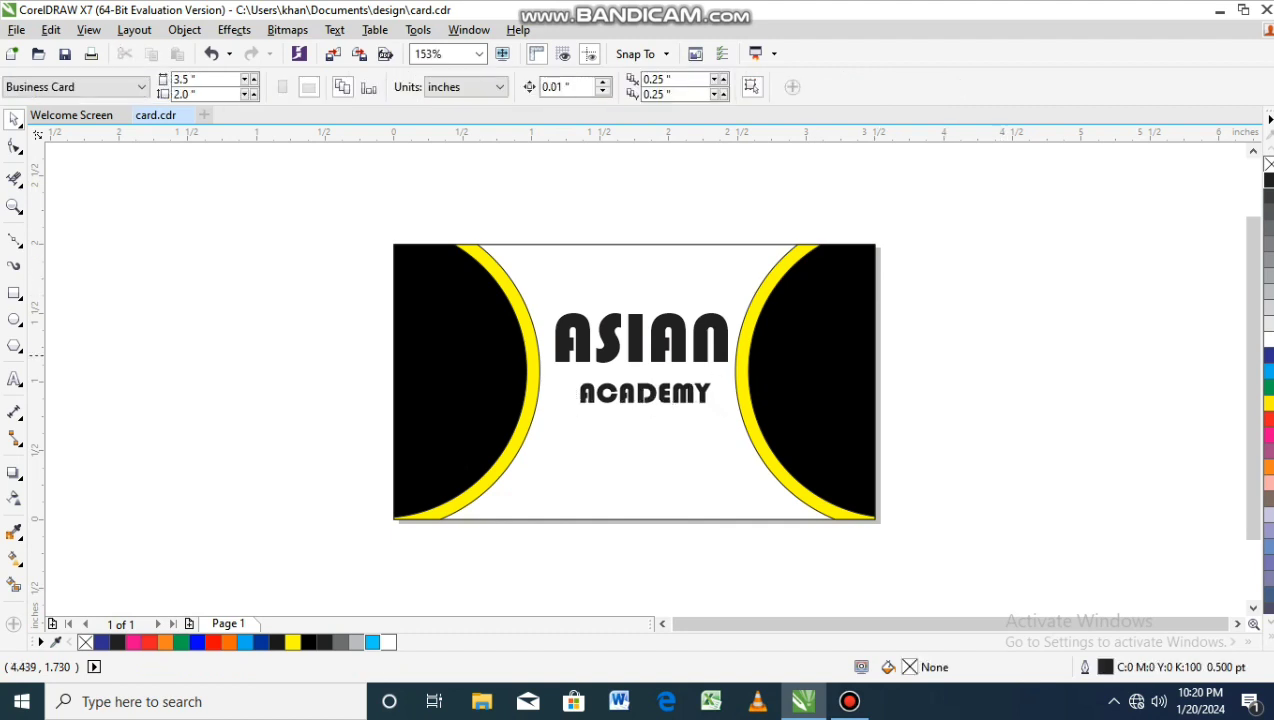
Drop a blank copy of the 3.5 × 2.0 inch card rectangle below the finished front.
left_click(634, 242)
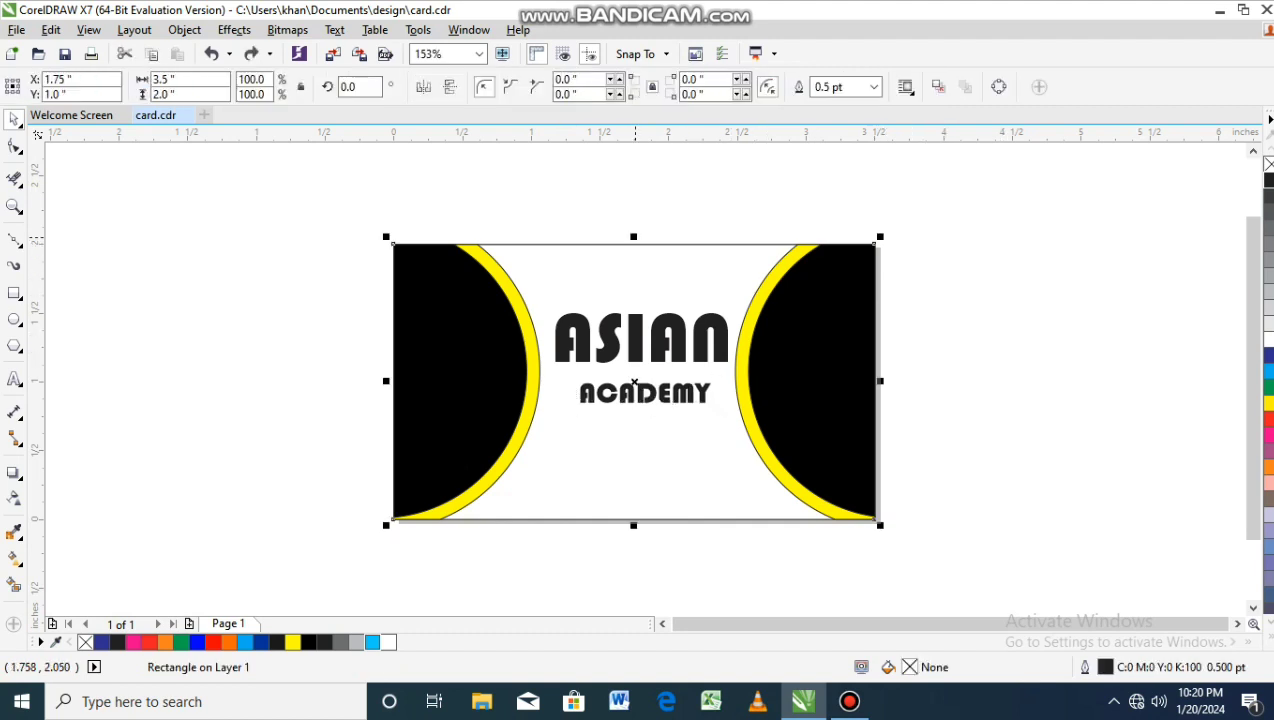
left_click_drag(634, 242, 634, 531)
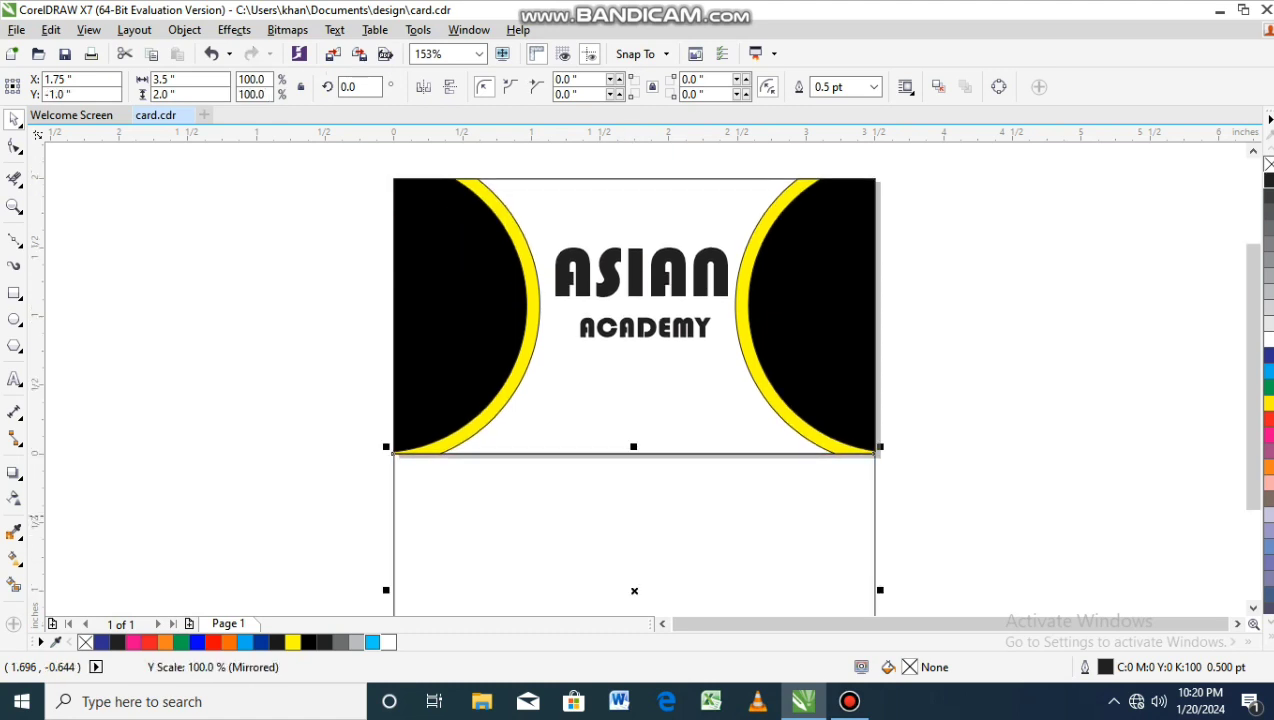
key("Down")
key("Down")
key("Down")
key("Down")
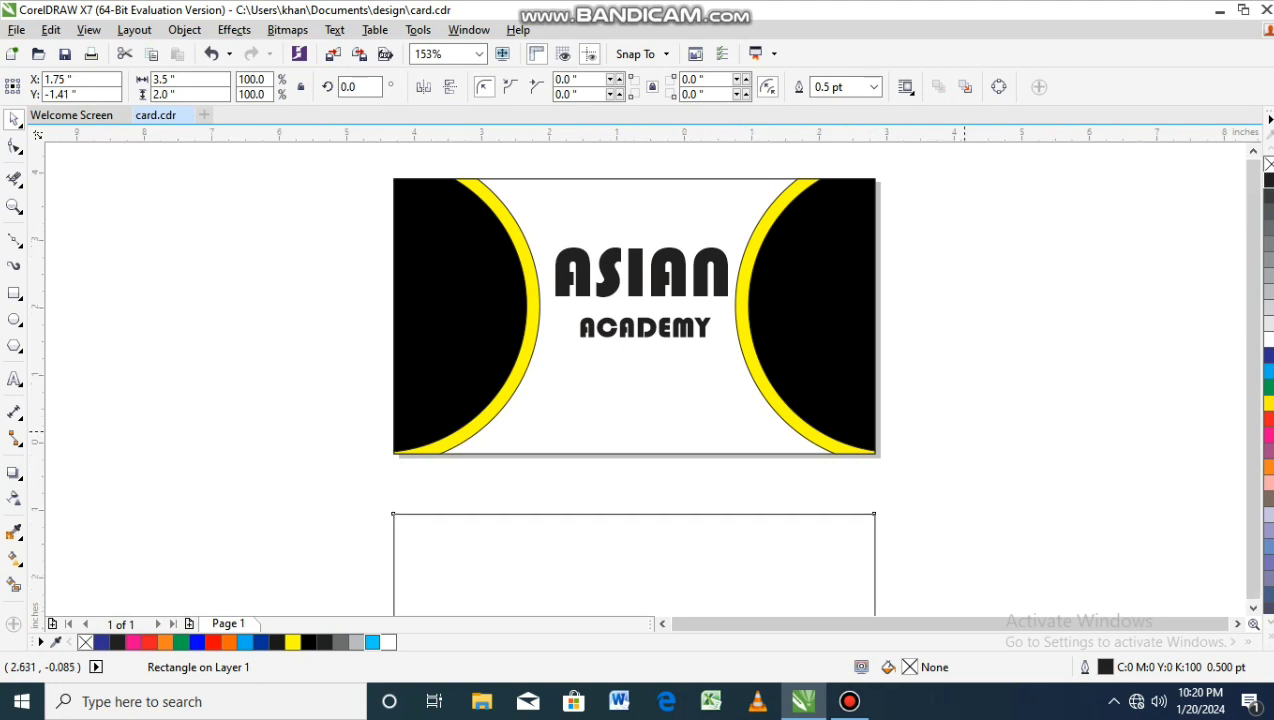
scroll(973, 425, "down", 3)
scroll(973, 425, "up", 3)
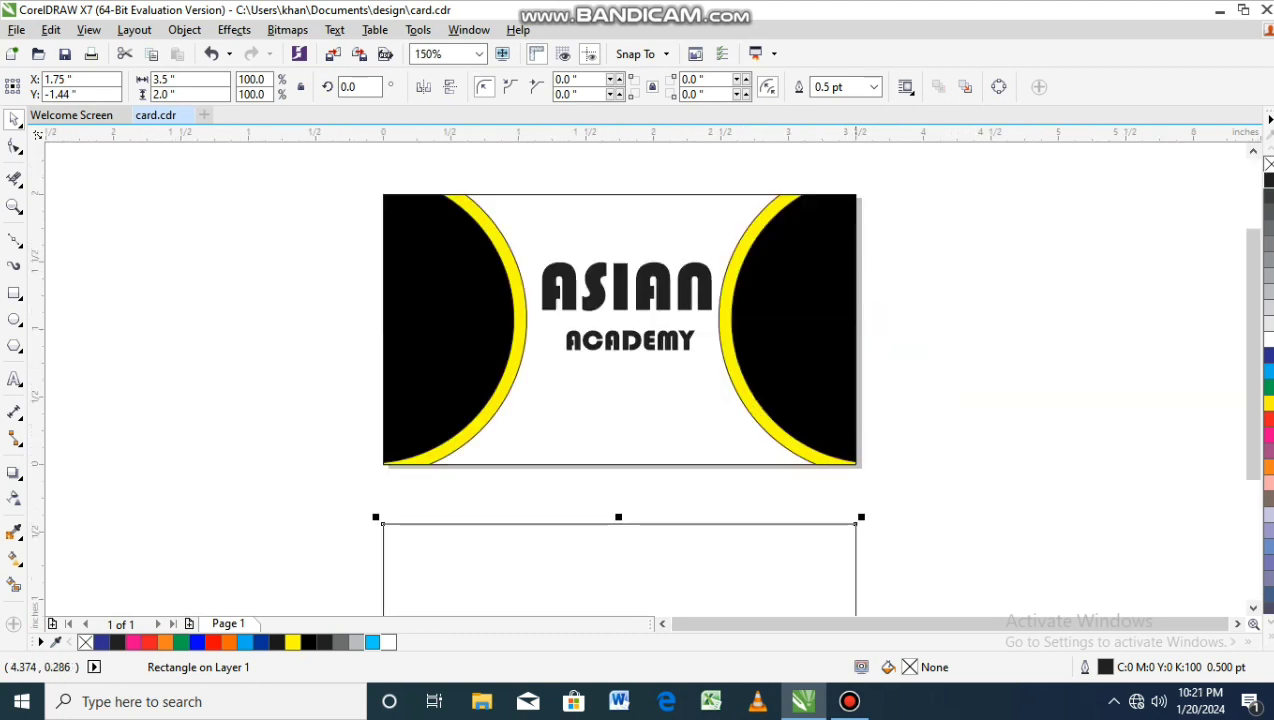
Draw a circle about 3.7 inches wide overlapping the left part of the blank rectangle.
scroll(1252, 600, "down", 2)
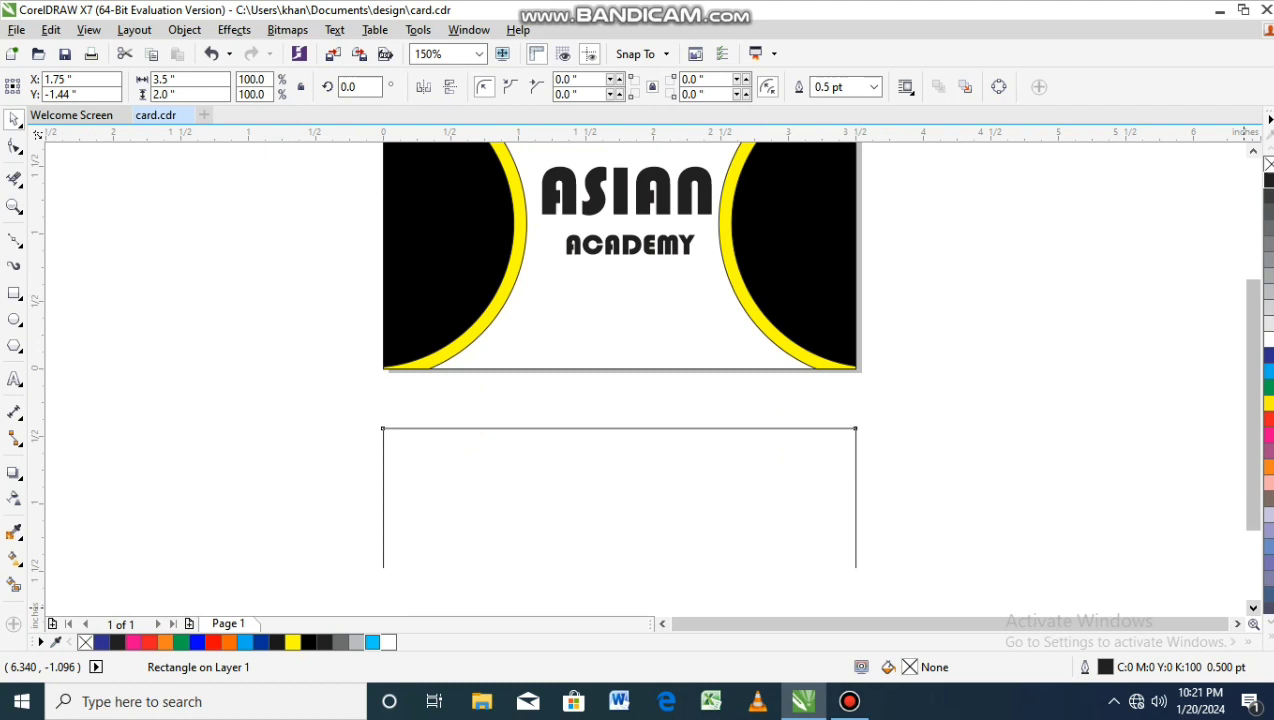
scroll(1252, 600, "down", 3)
scroll(1252, 600, "down", 1)
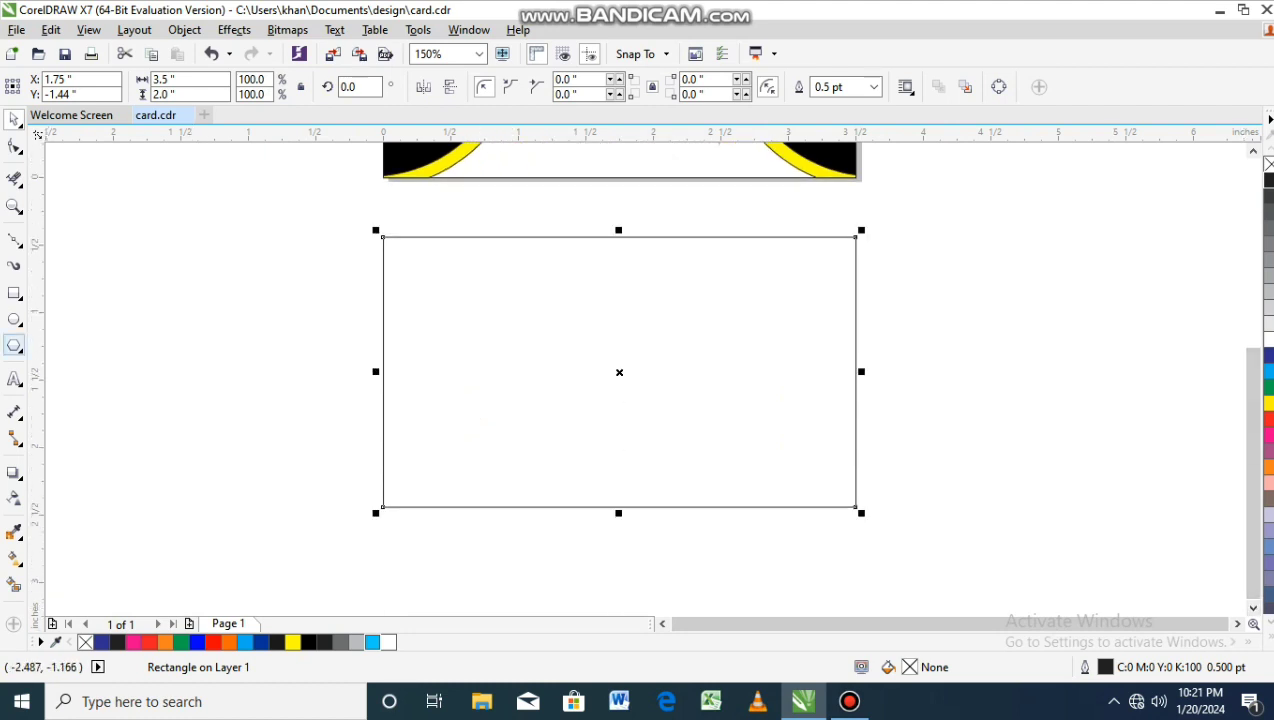
left_click(14, 319)
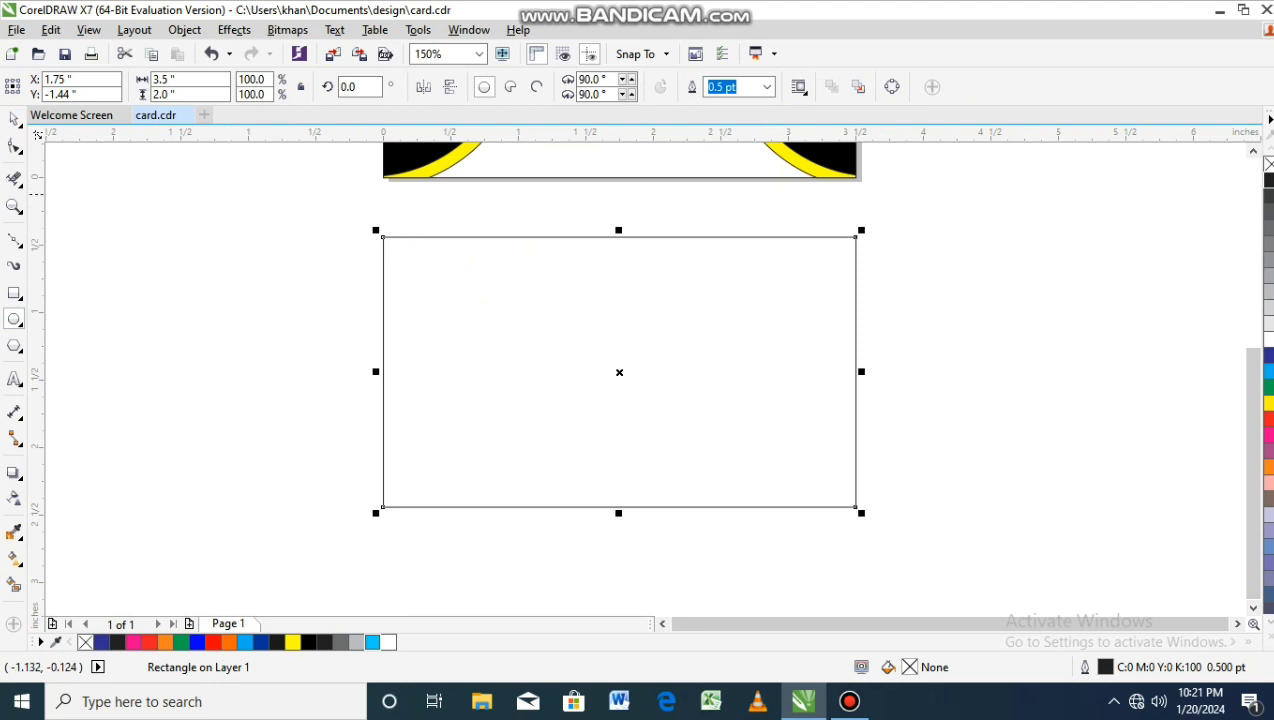
mouse_move(228, 194)
left_mouse_down()
mouse_move(695, 432)
mouse_move(724, 432)
left_mouse_up()
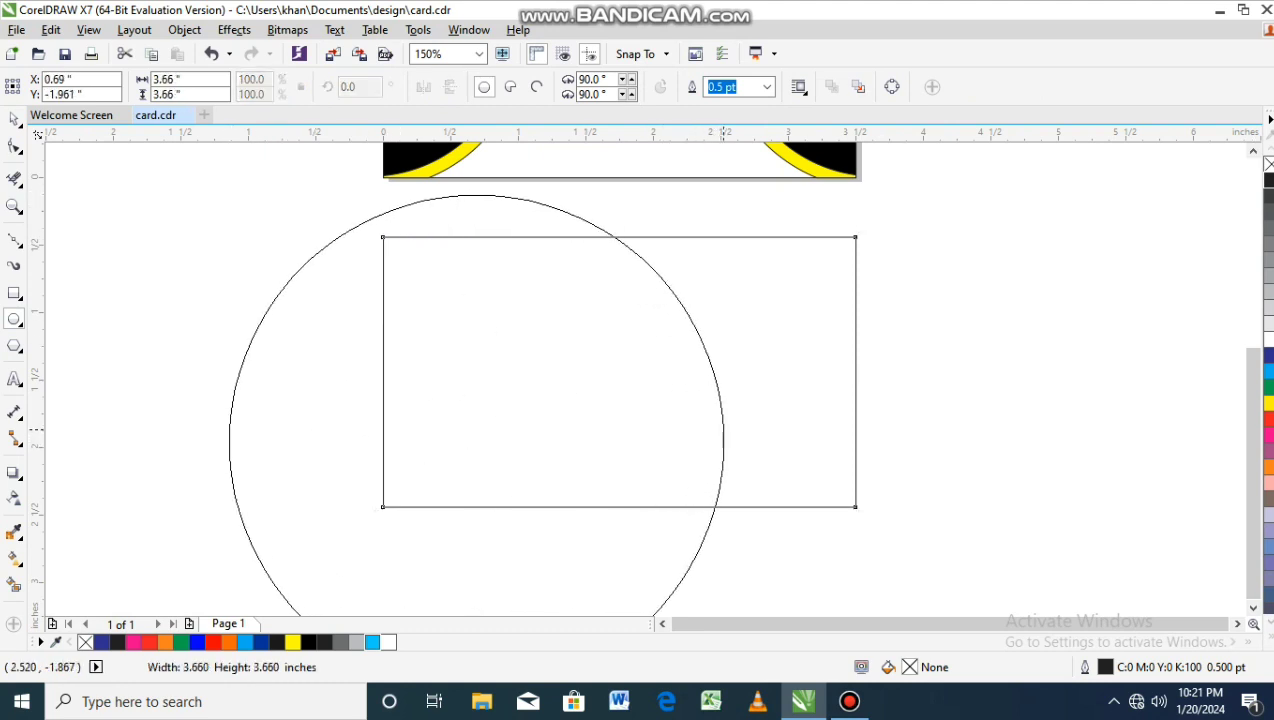
left_click_drag(724, 432, 751, 432)
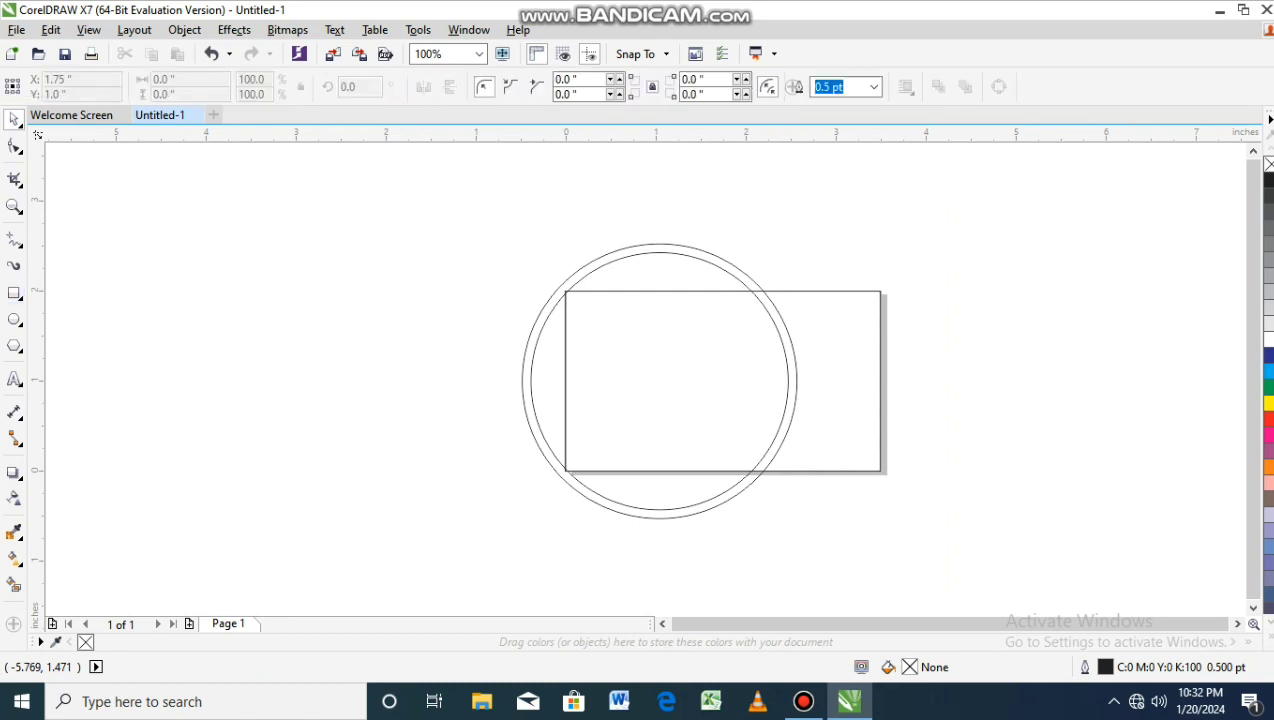
Draw a thin horizontal bar left of the circle and round its corners.
mouse_move(255, 310)
left_mouse_down()
mouse_move(478, 311)
mouse_move(479, 323)
left_mouse_up()
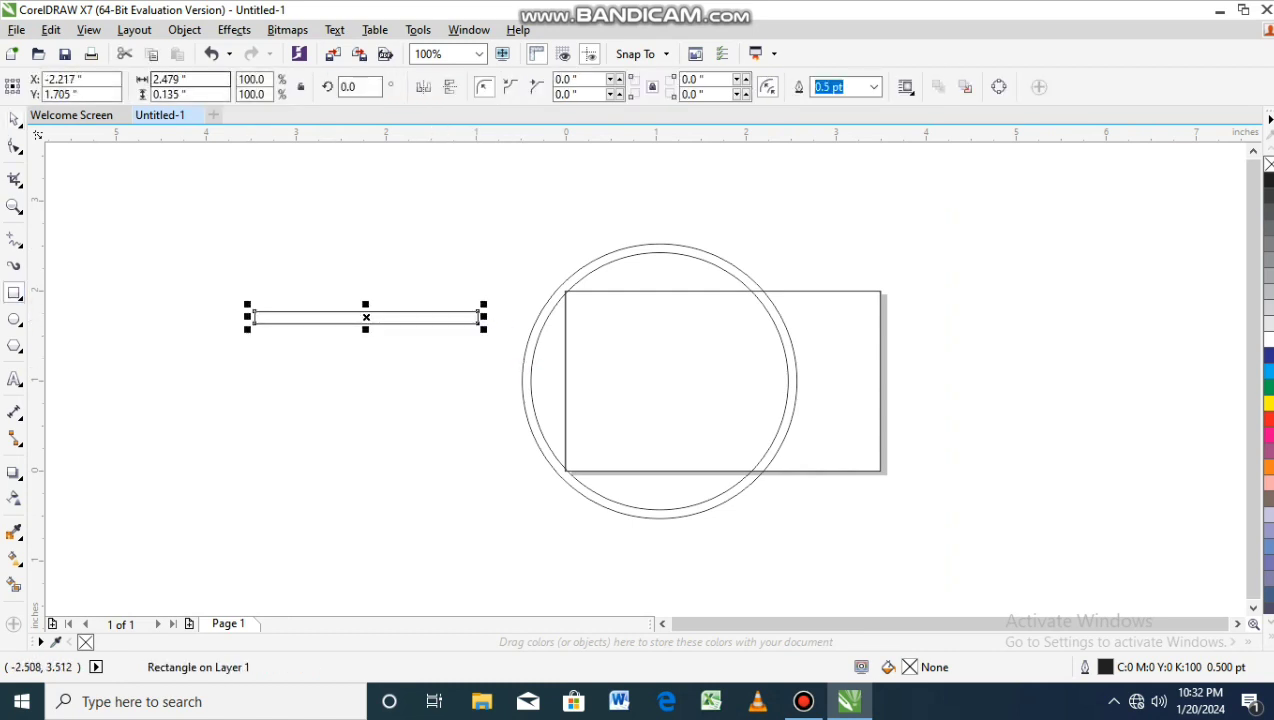
left_click(15, 147)
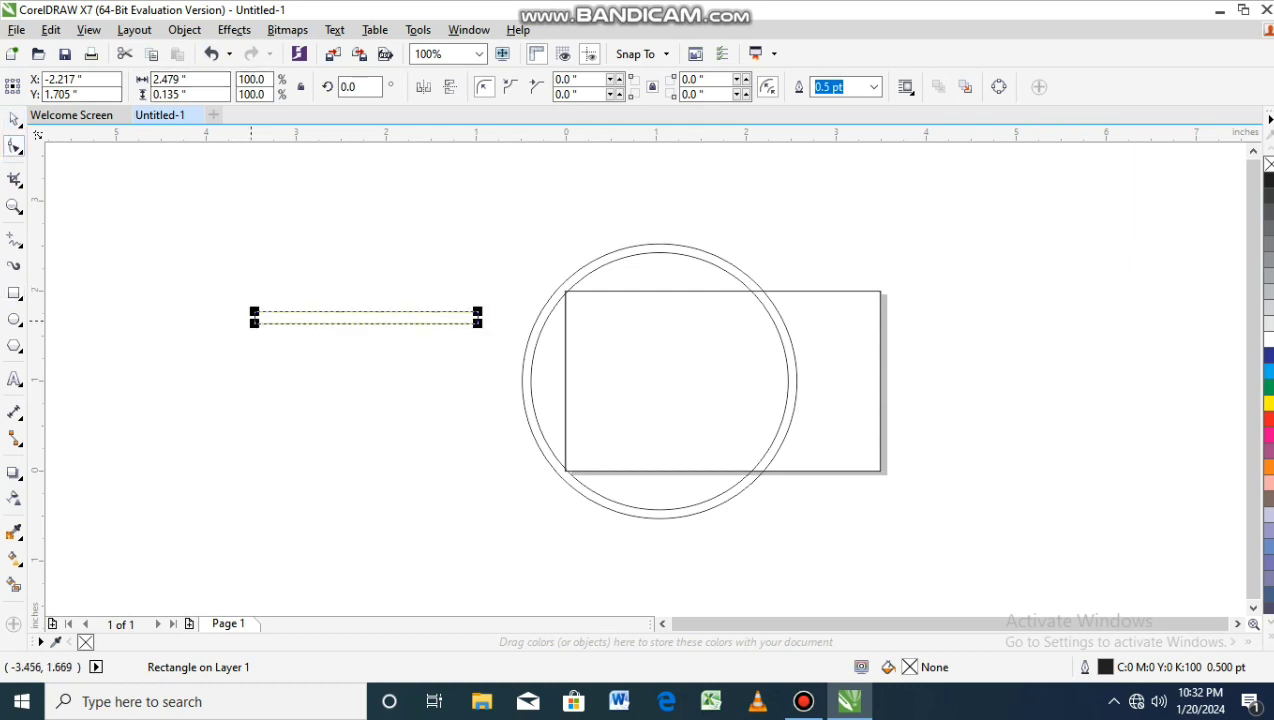
left_click_drag(254, 312, 283, 311)
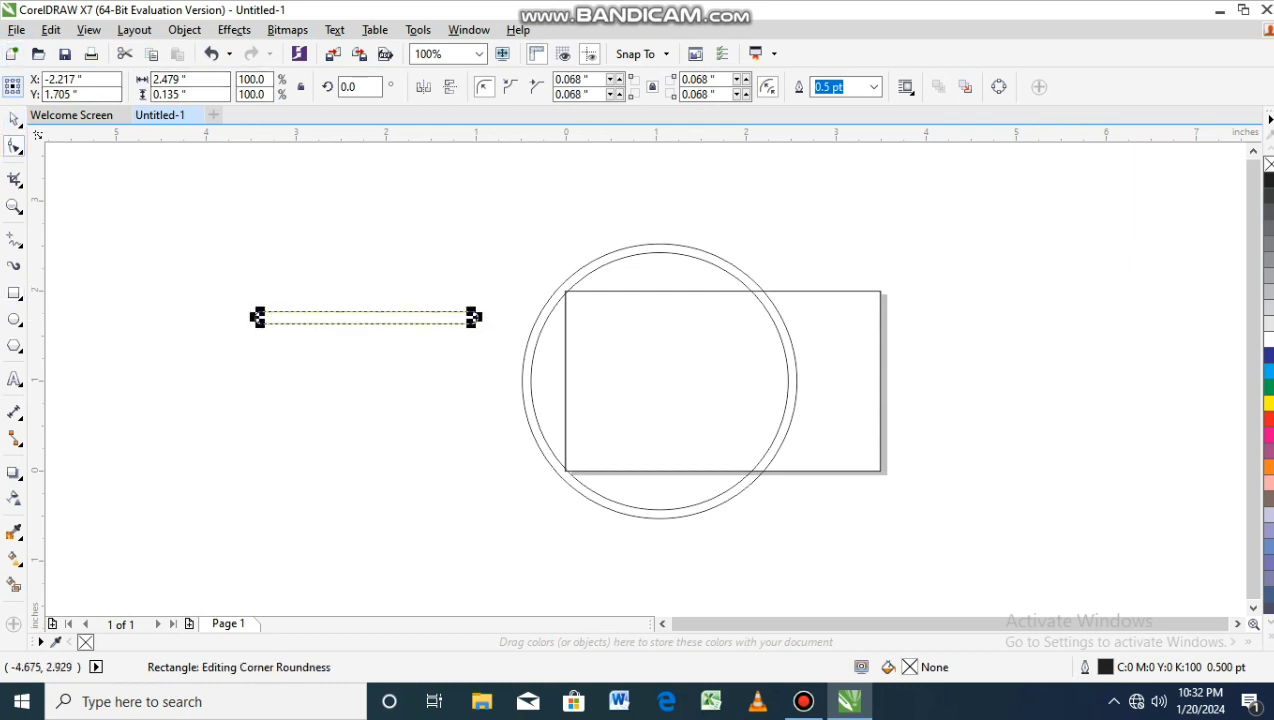
left_click(14, 119)
Place copies of the rounded bar across the circle near its top and along the card's bottom.
left_click_drag(393, 322, 677, 323)
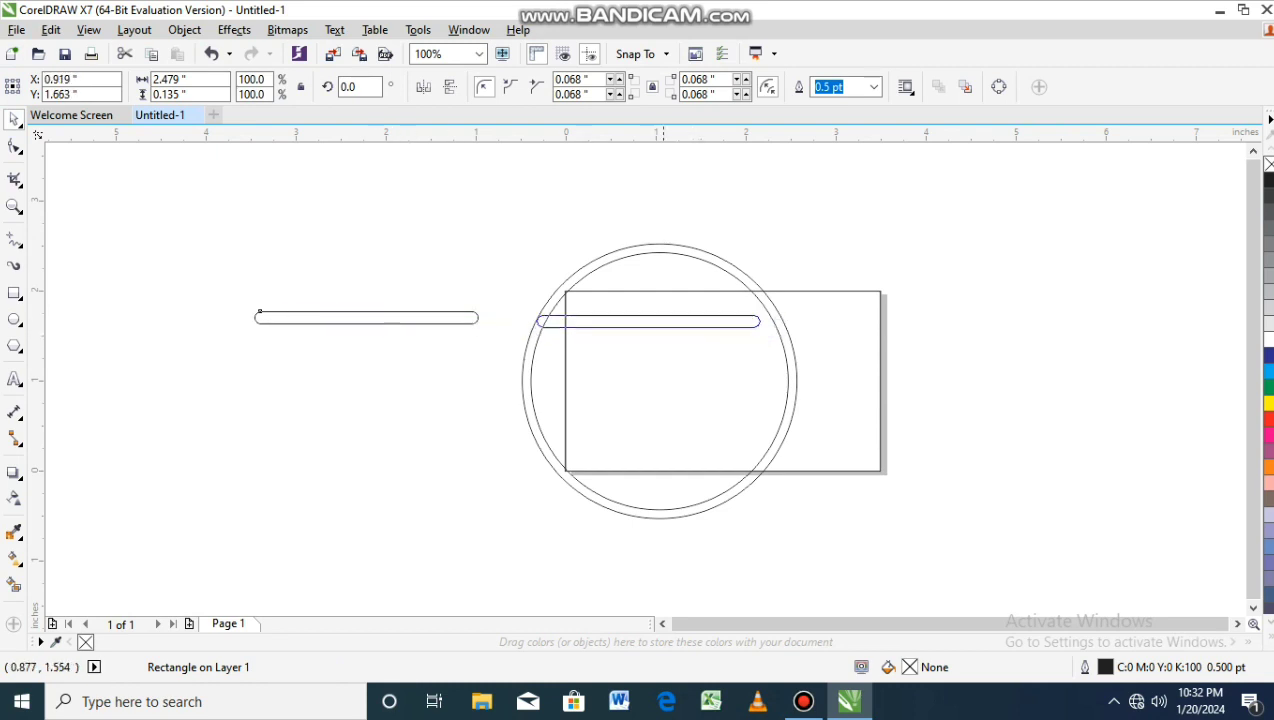
left_click_drag(673, 330, 681, 314)
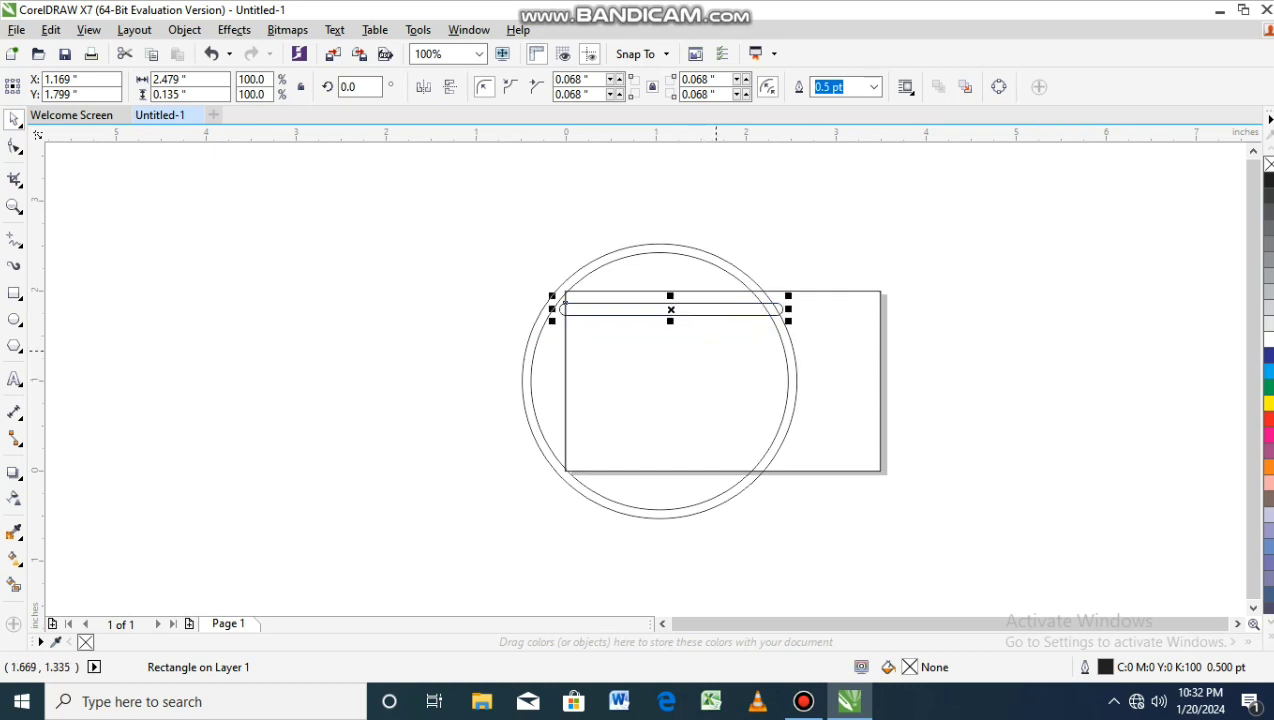
key("Up")
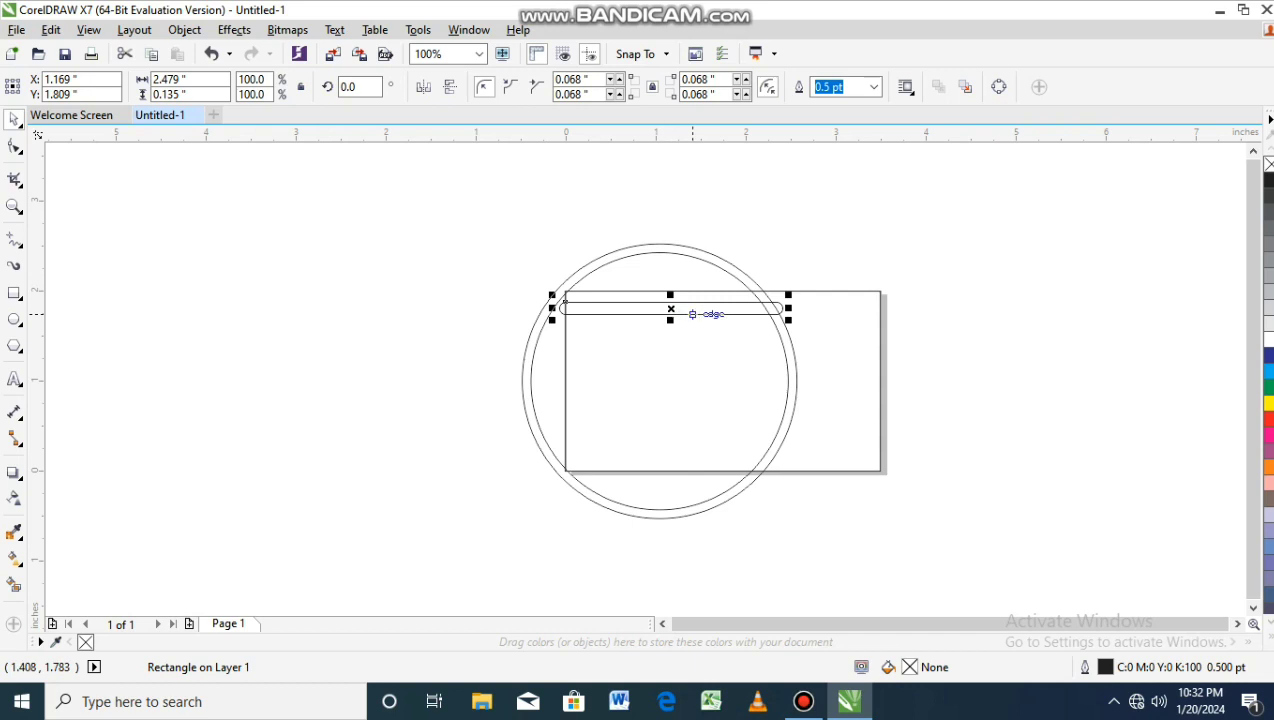
left_click_drag(681, 314, 694, 291)
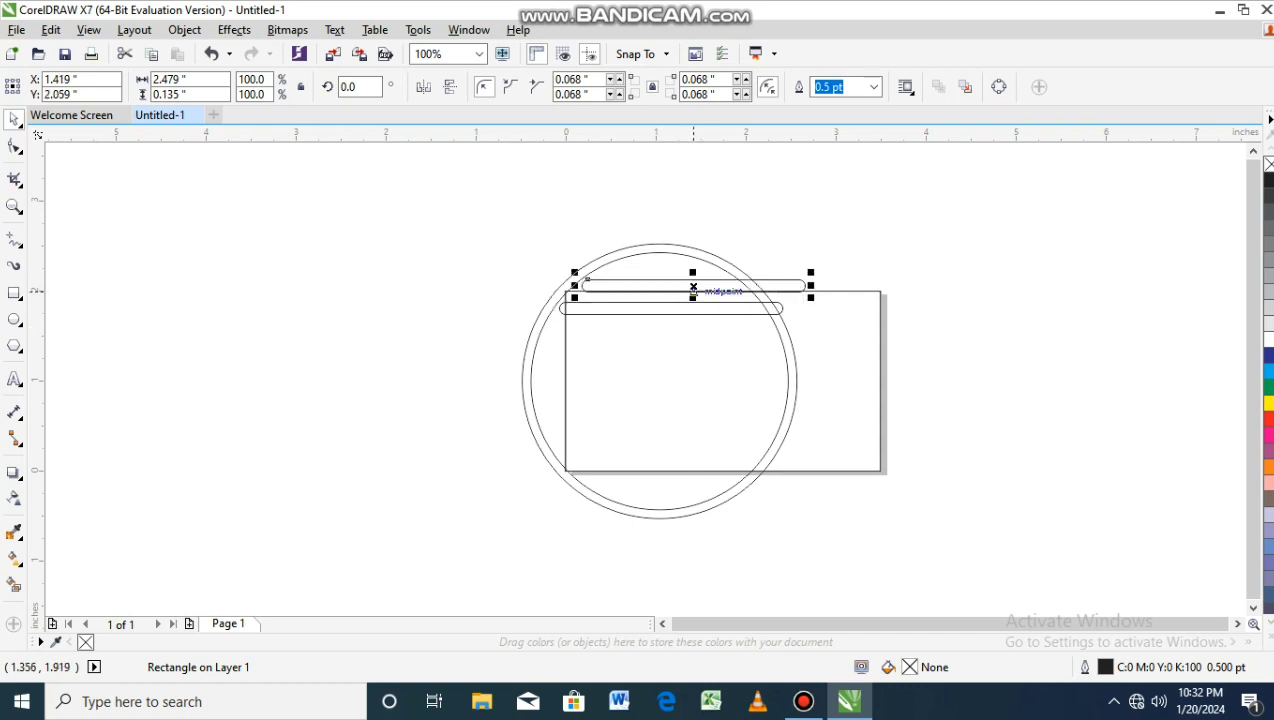
left_click_drag(679, 438, 678, 457)
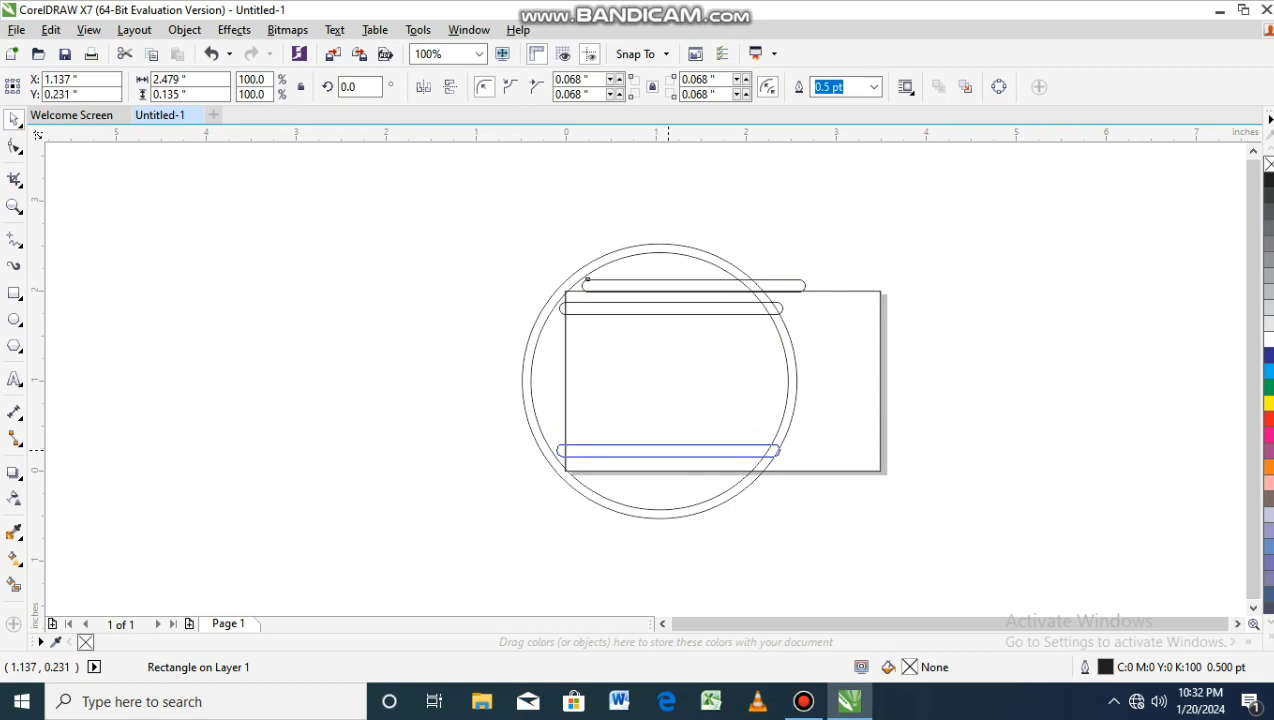
left_click_drag(678, 457, 679, 459)
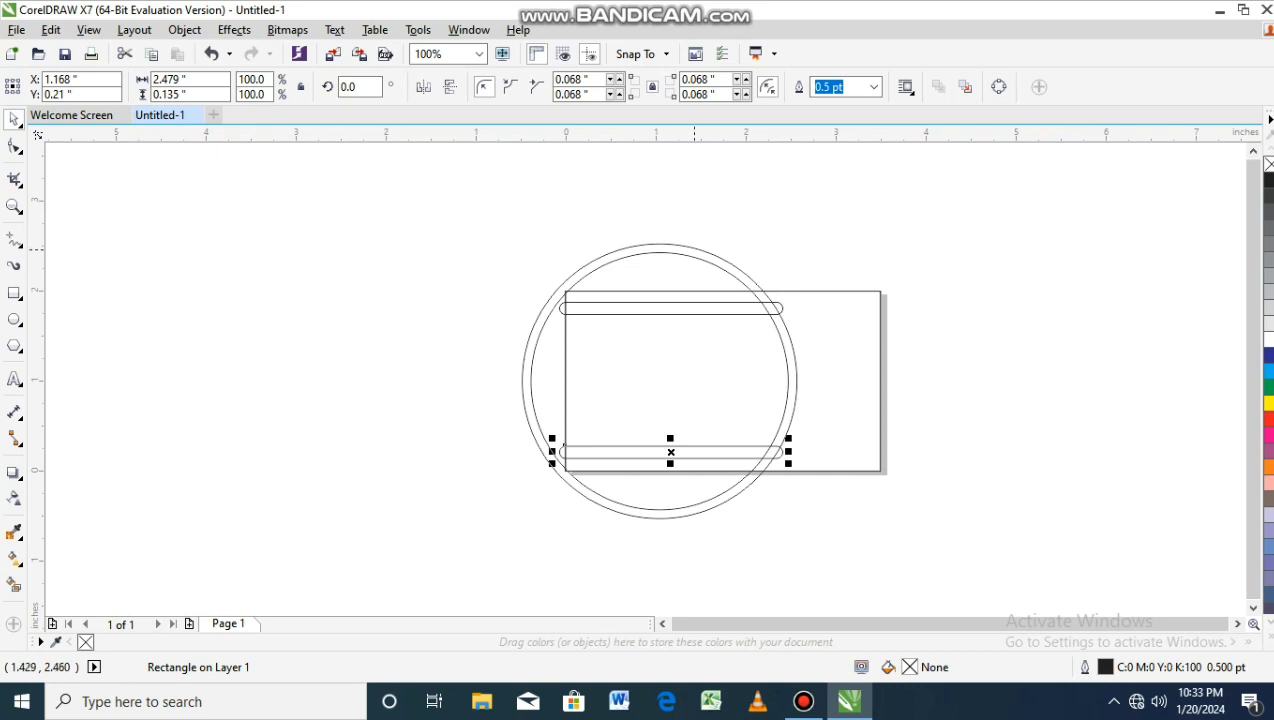
Add a 2.299-inch concentric copy of the outer circle, scaled to about 75%.
left_click(694, 248)
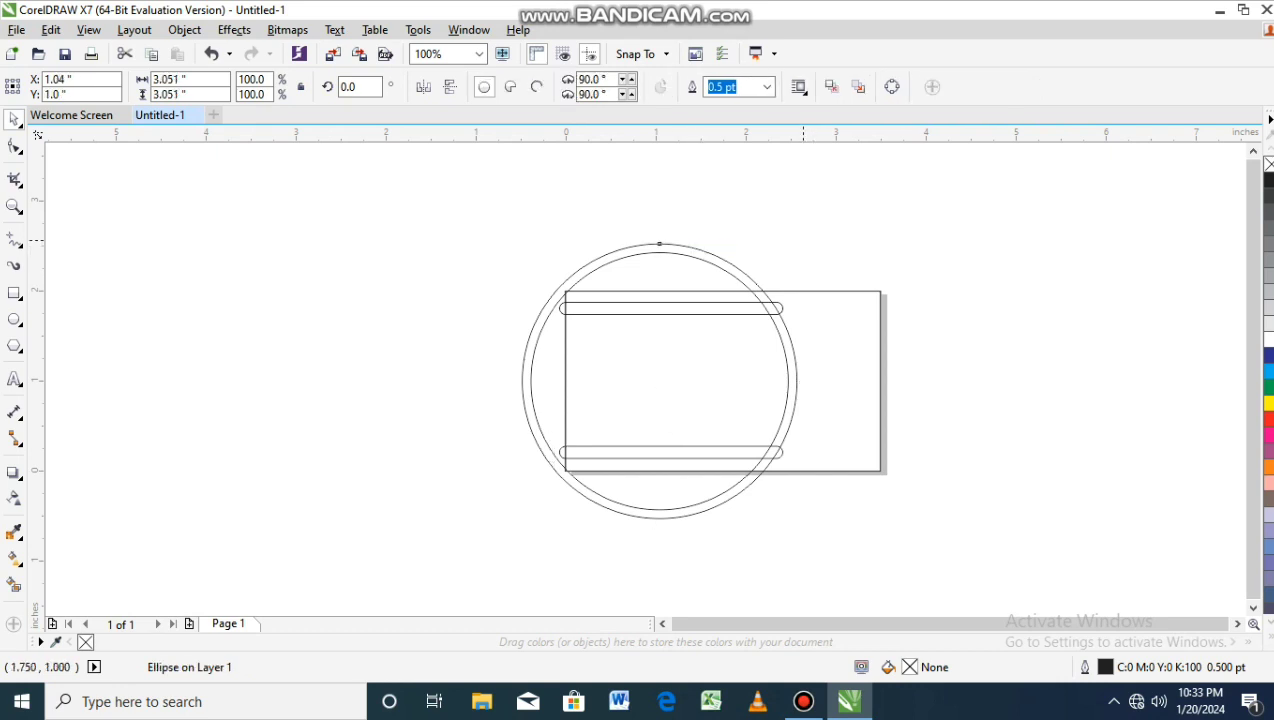
left_click_drag(802, 236, 767, 246)
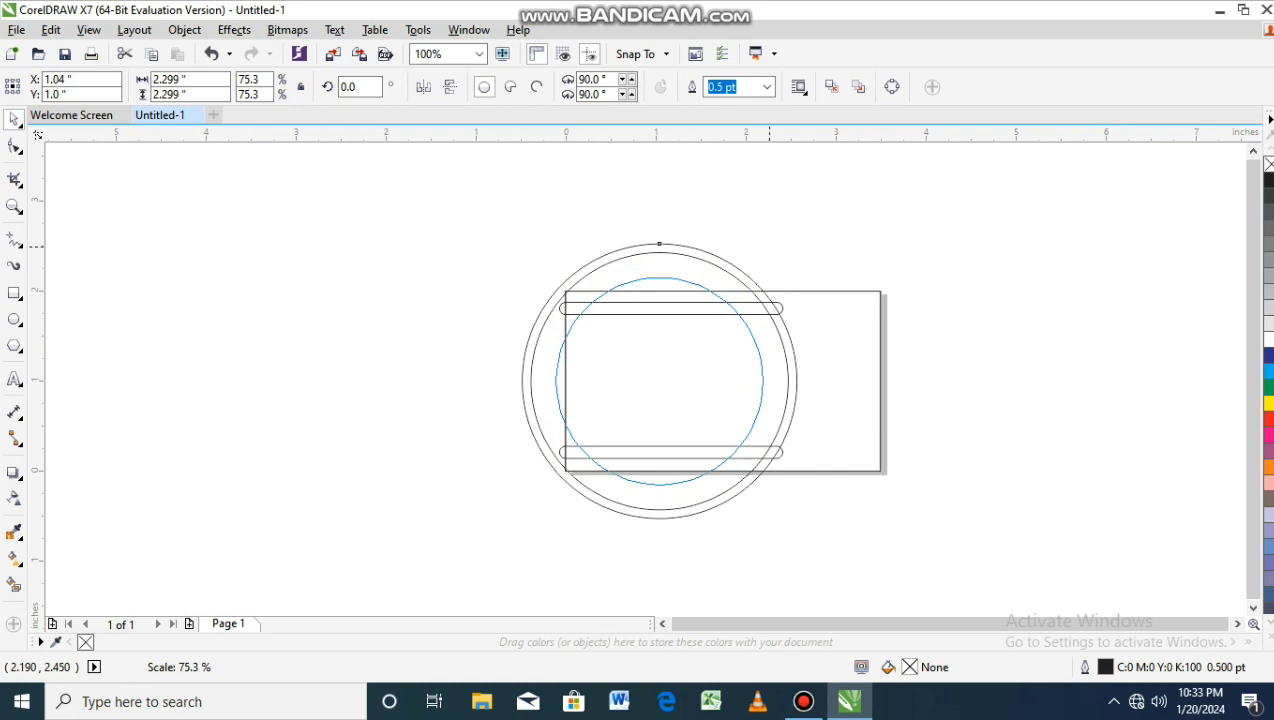
left_click_drag(769, 246, 768, 247)
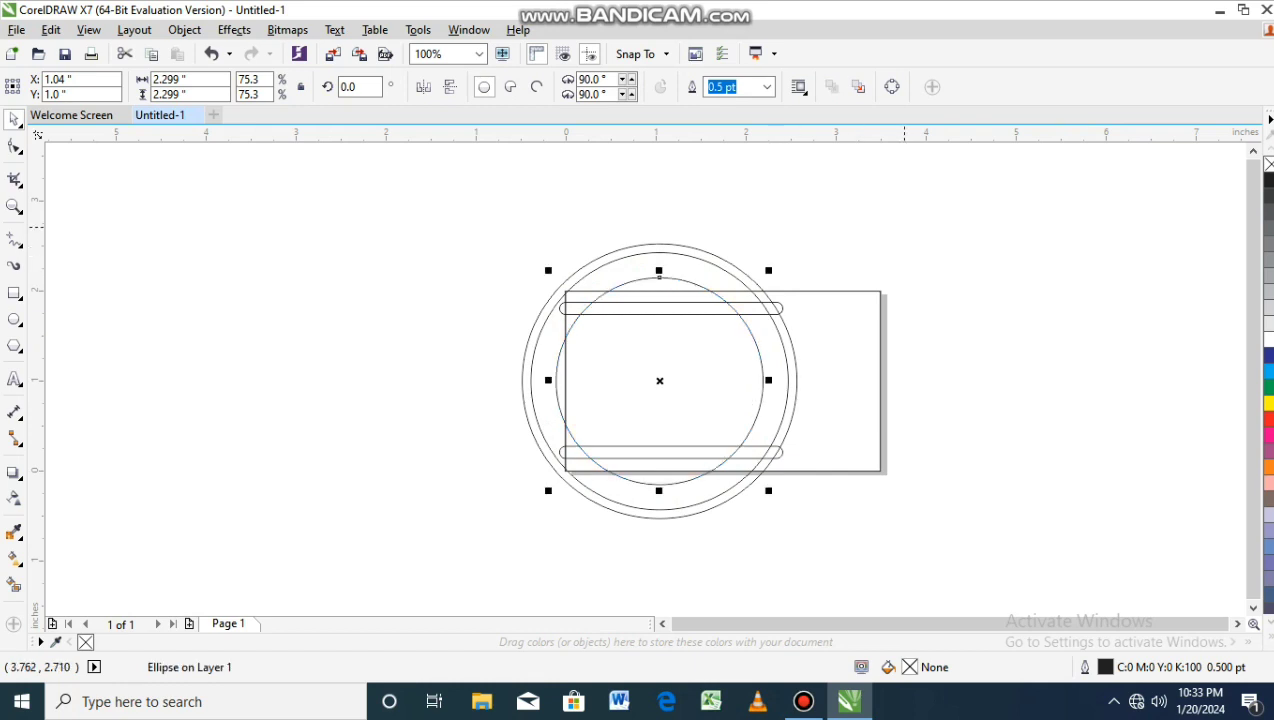
left_click(905, 226)
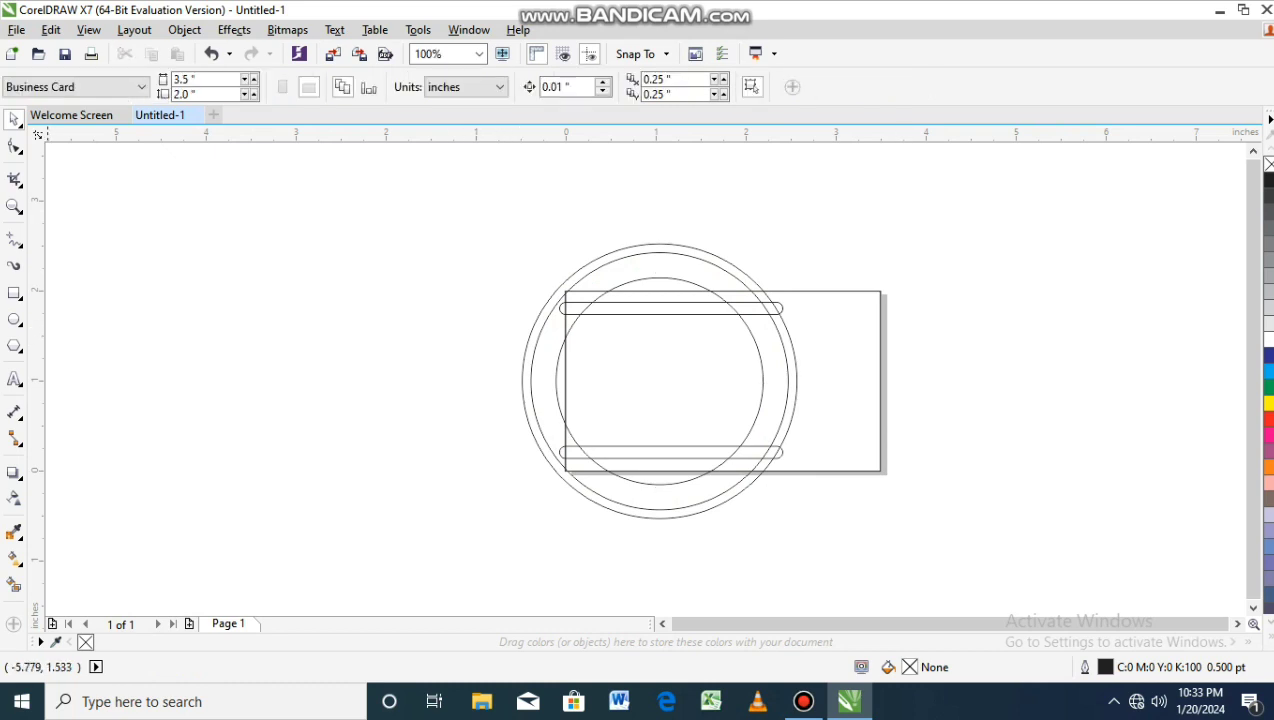
Smart Fill the top bar, bottom bar pieces and right arc between the outer circles yellow.
left_click(14, 585)
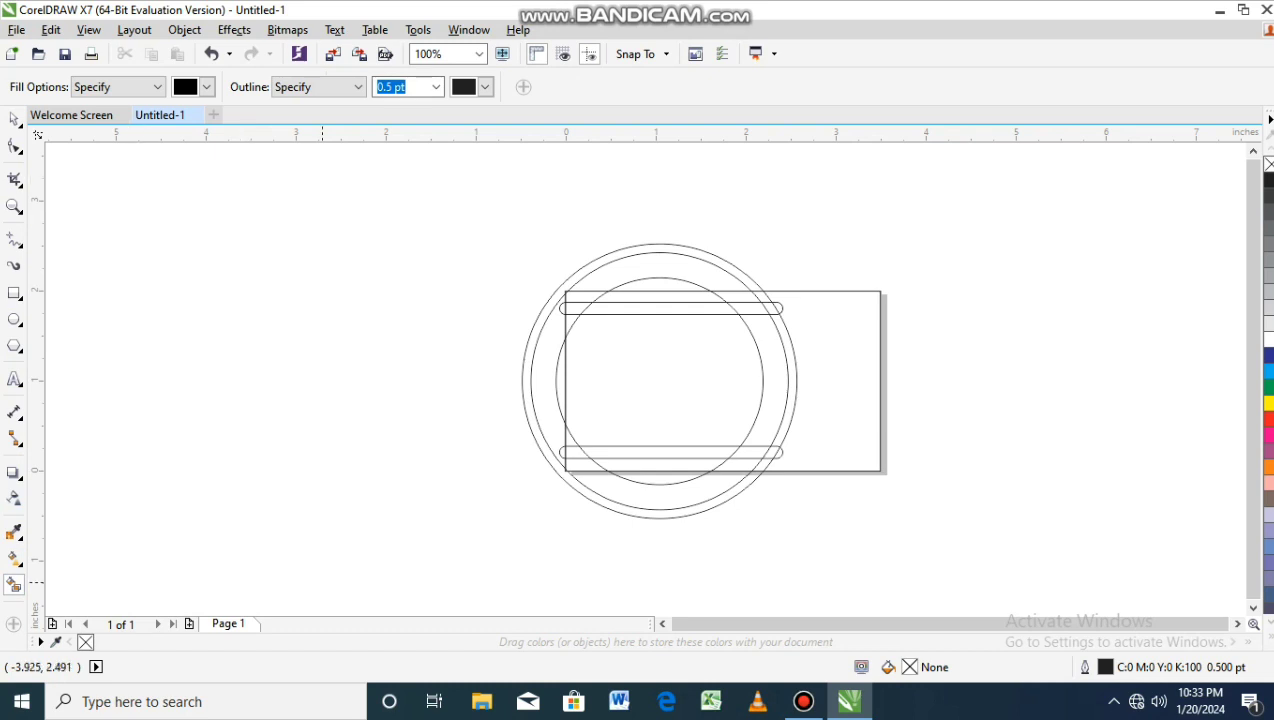
left_click(206, 87)
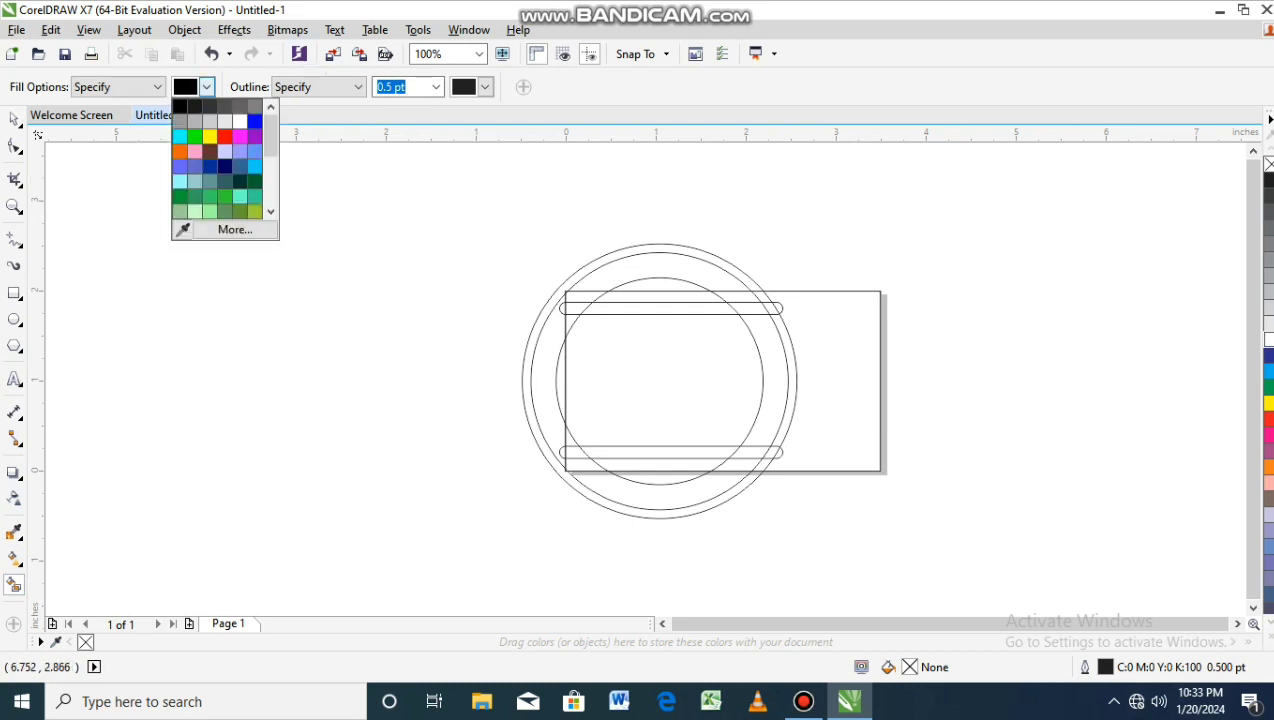
left_click(209, 136)
left_click(675, 310)
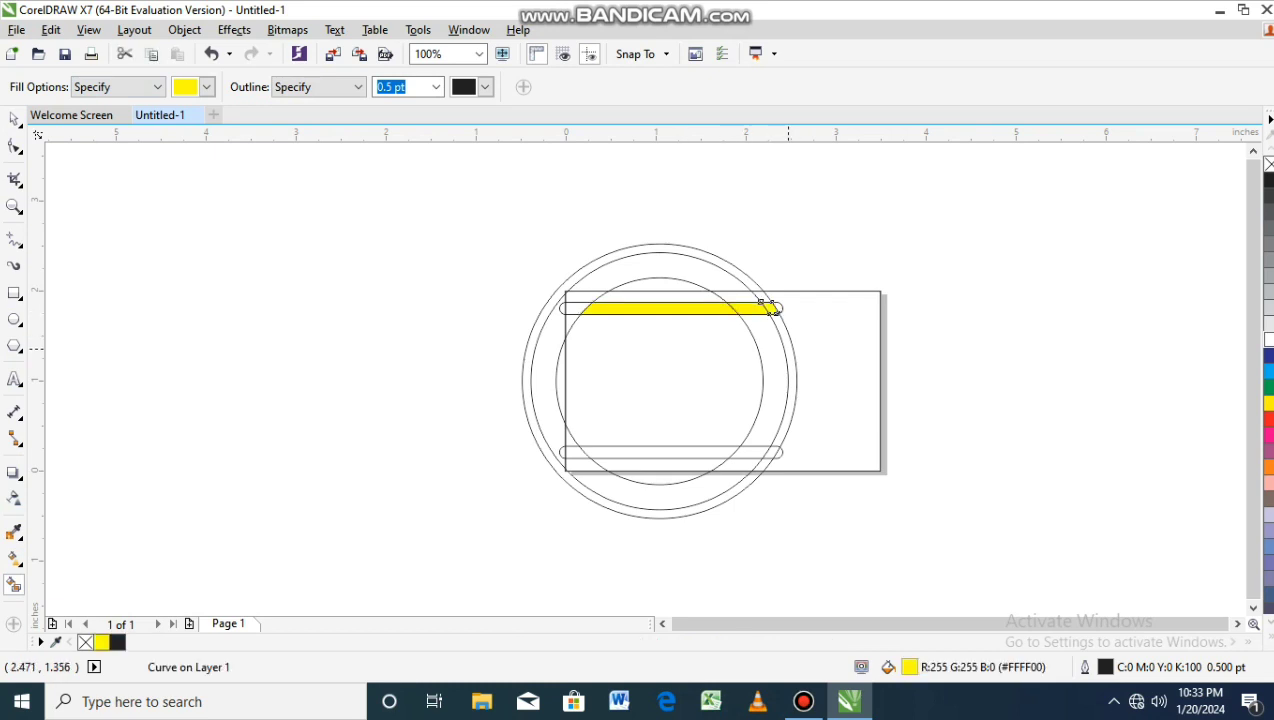
left_click(773, 315)
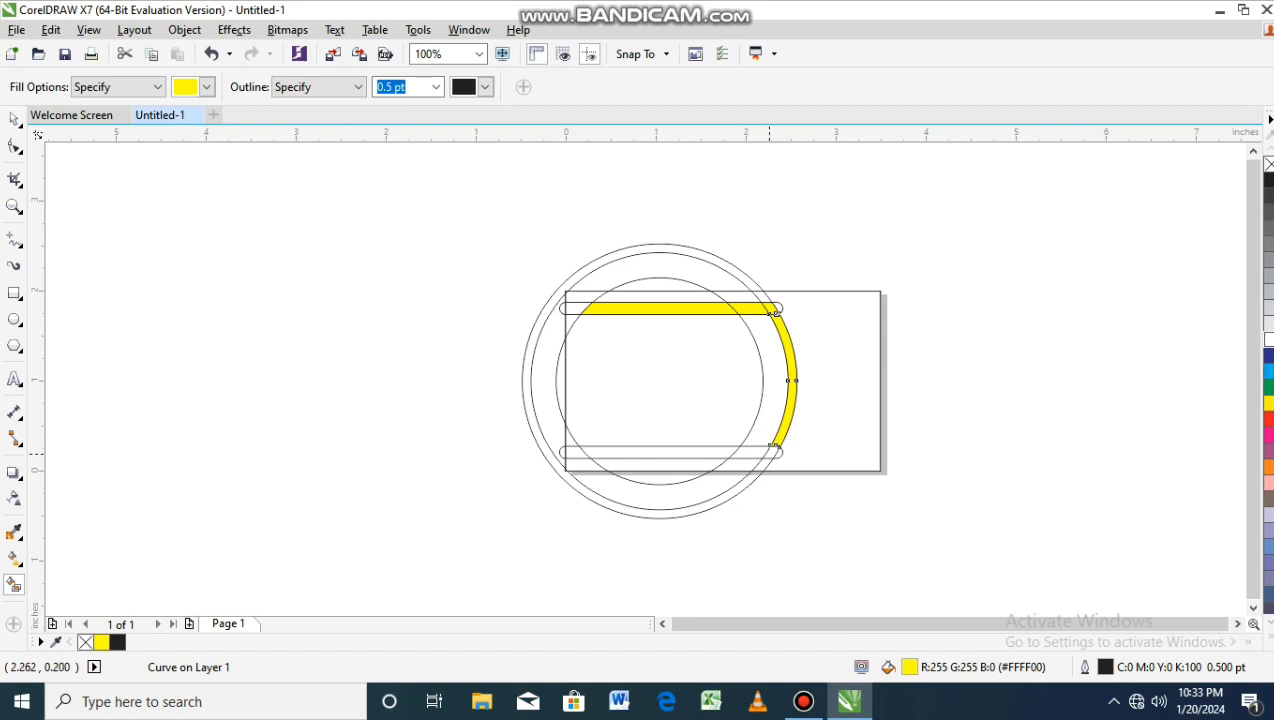
left_click(743, 450)
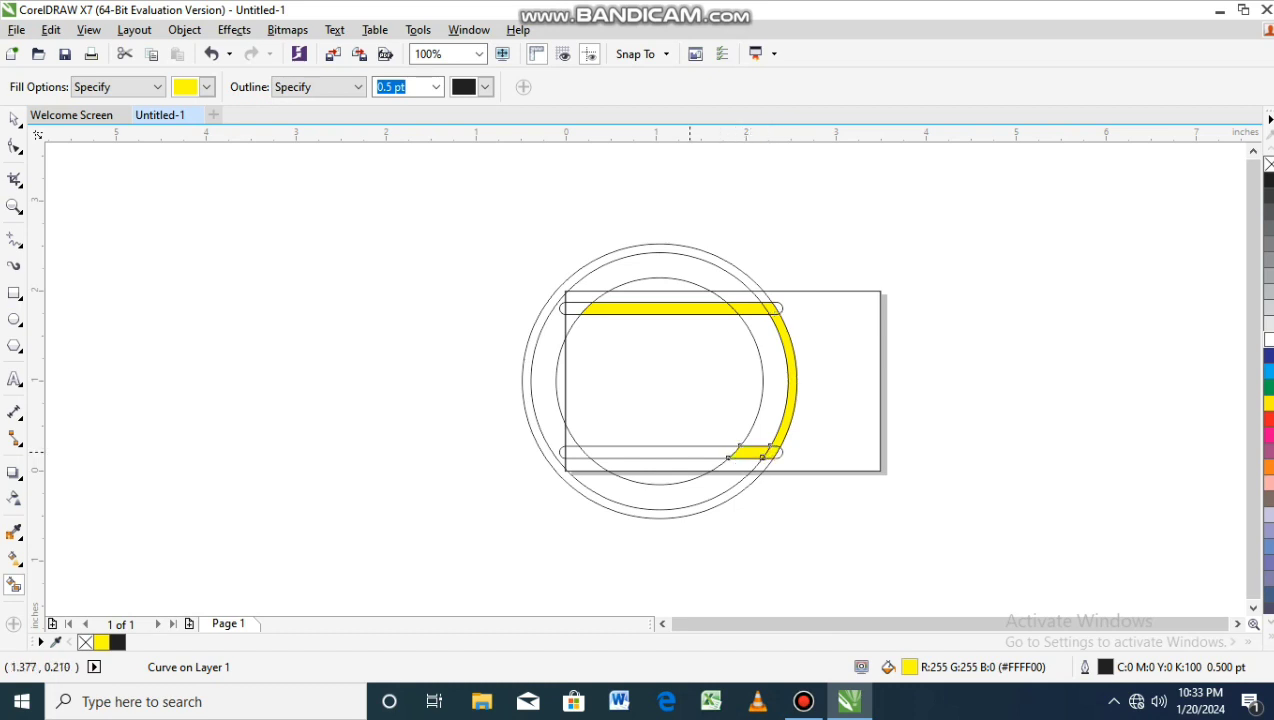
left_click(689, 452)
left_click(760, 296)
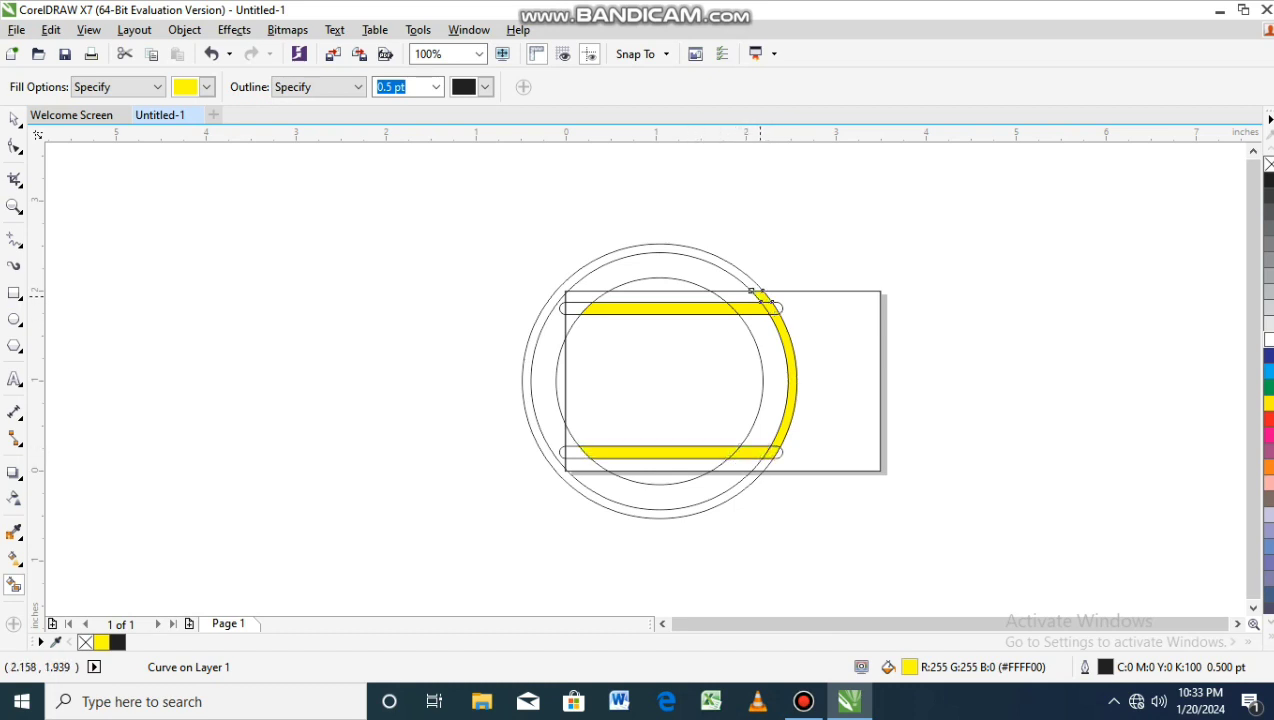
left_click(763, 459)
key("z")
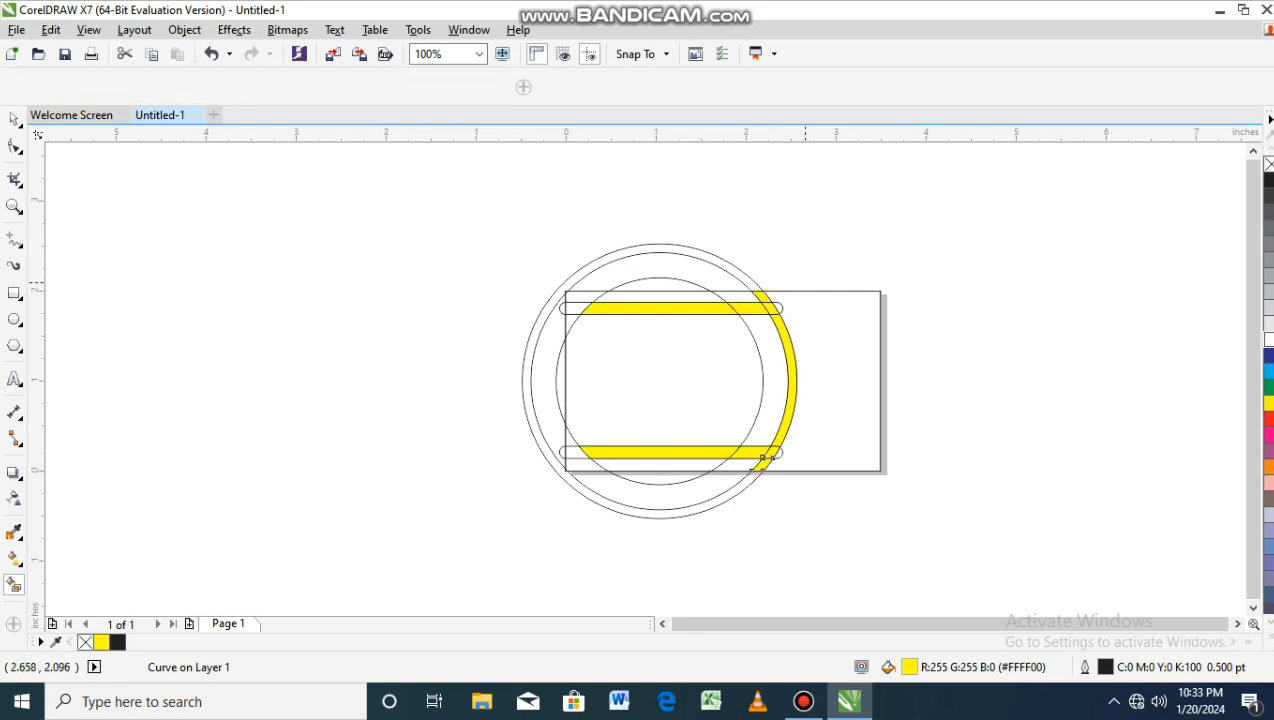
left_click_drag(545, 220, 1058, 560)
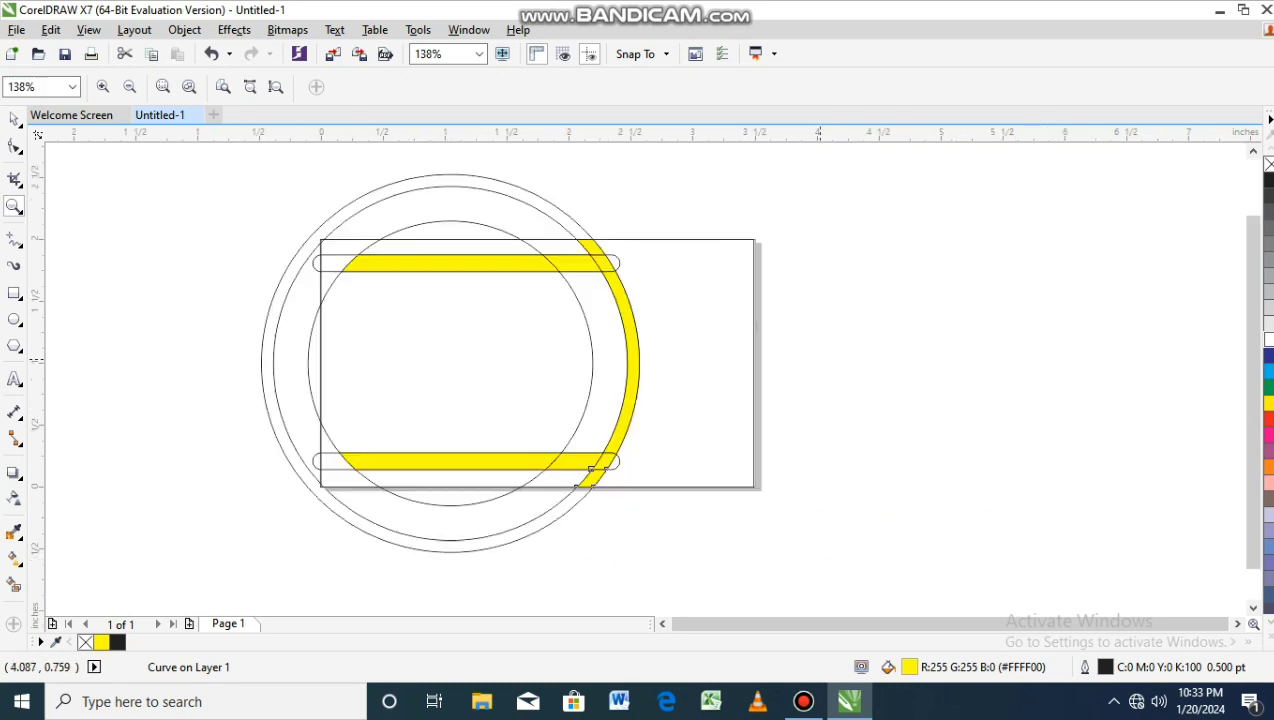
Weld the bottom junction piece, yellow arc and bottom bar, then combine with the top bar.
left_click_drag(488, 174, 664, 480)
key("F10")
key("space")
left_click(645, 460)
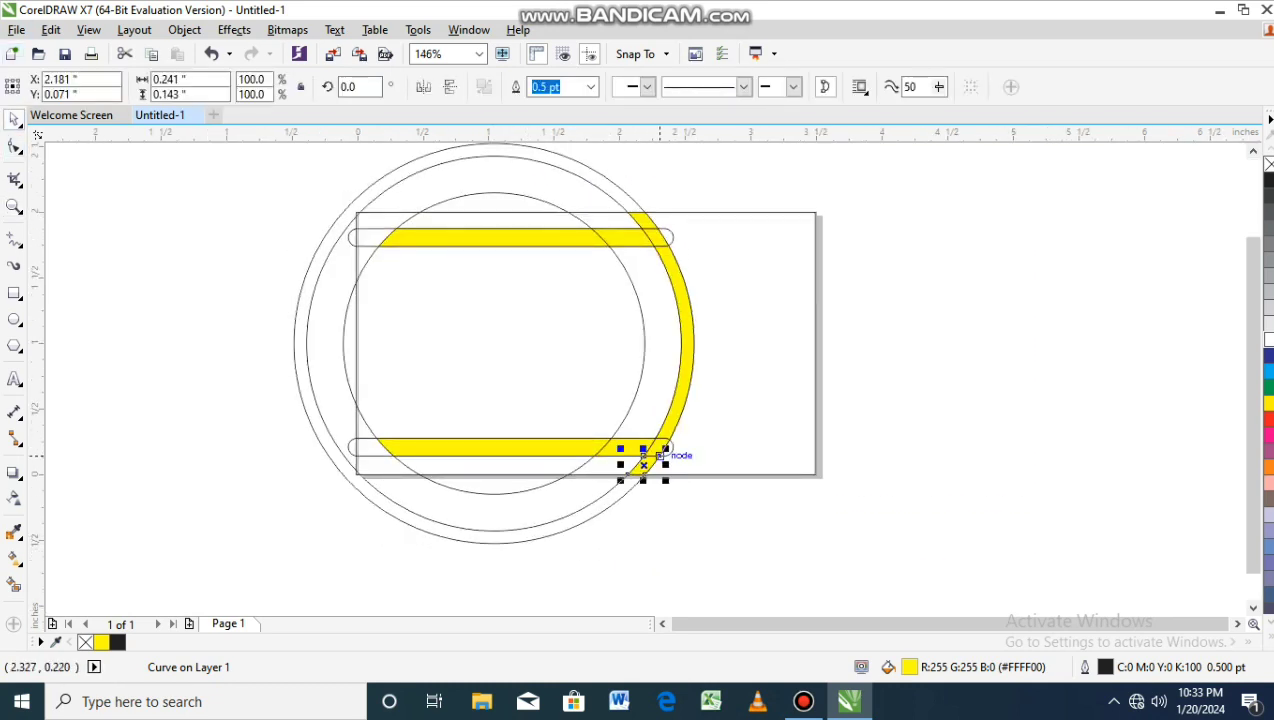
key("z")
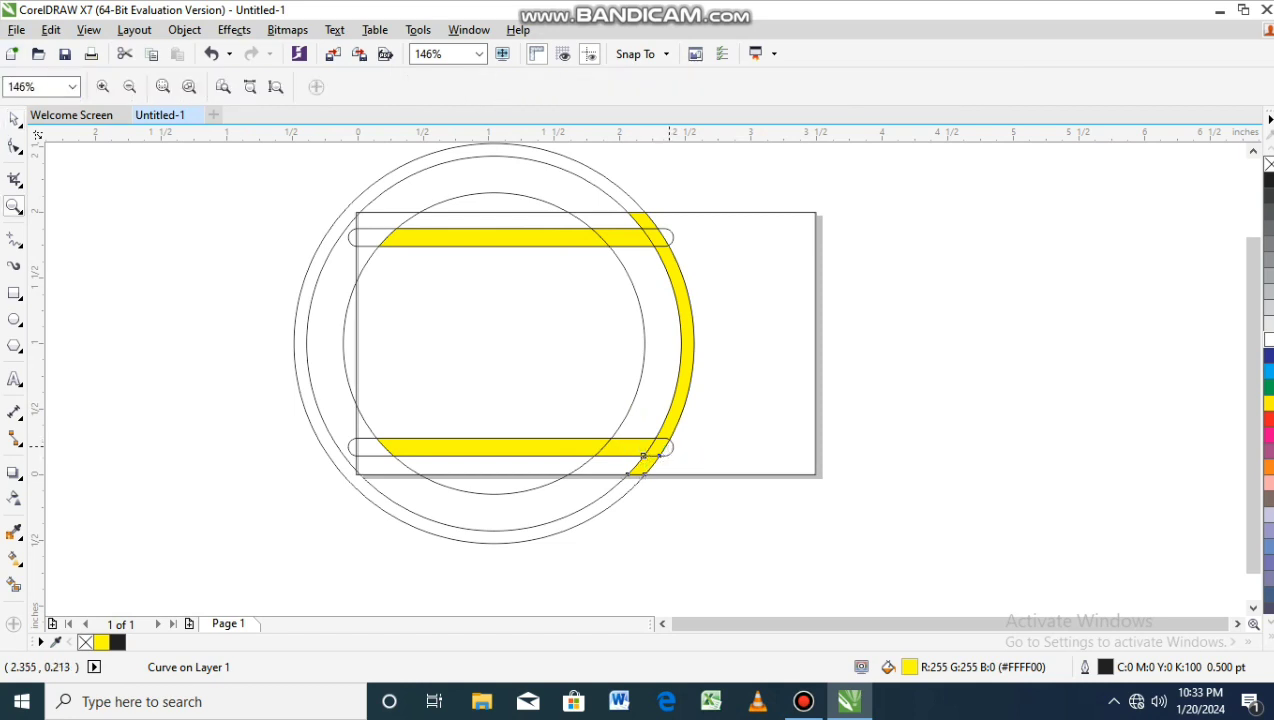
key("space")
left_click(644, 460)
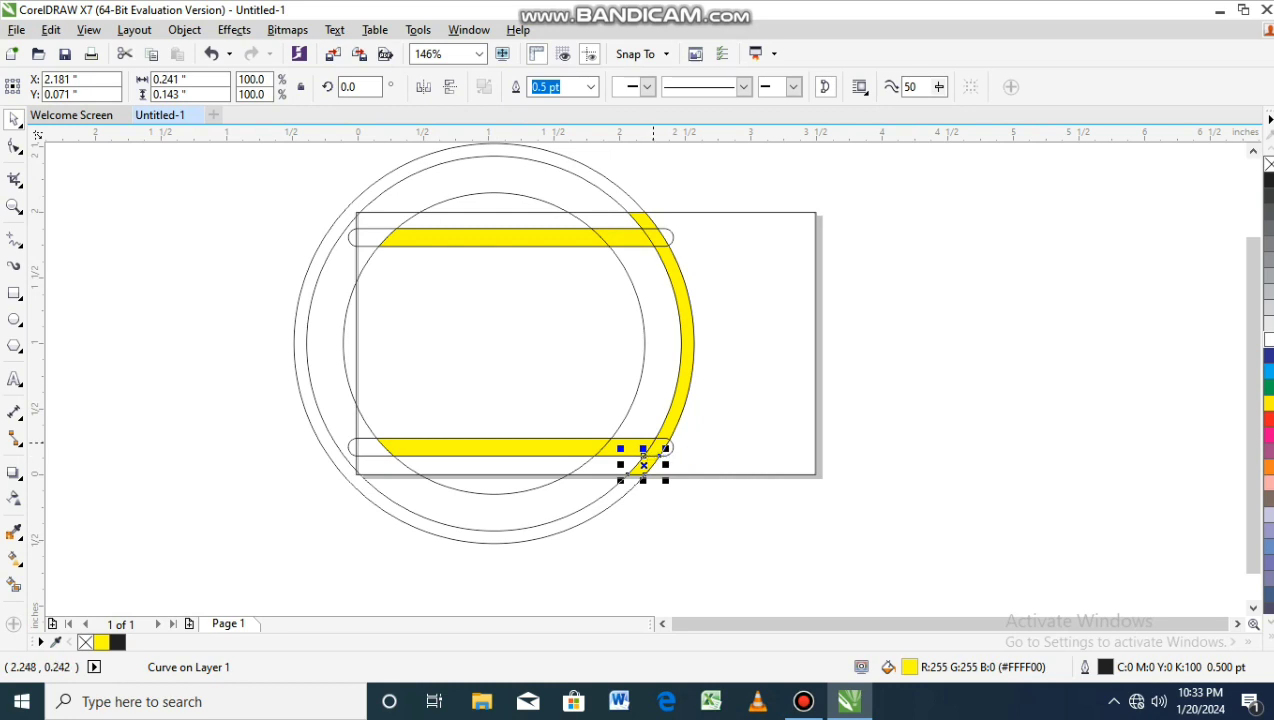
left_click(655, 440, "shift")
left_click(654, 438, "shift")
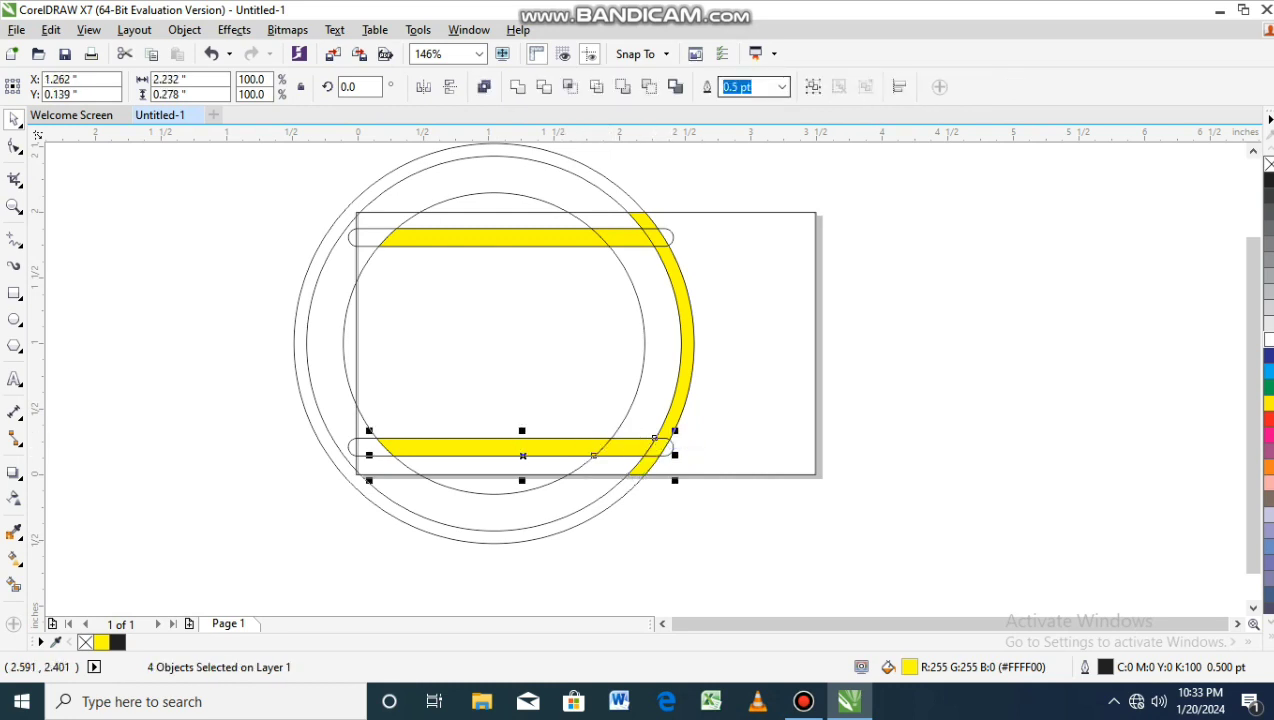
left_click(517, 86)
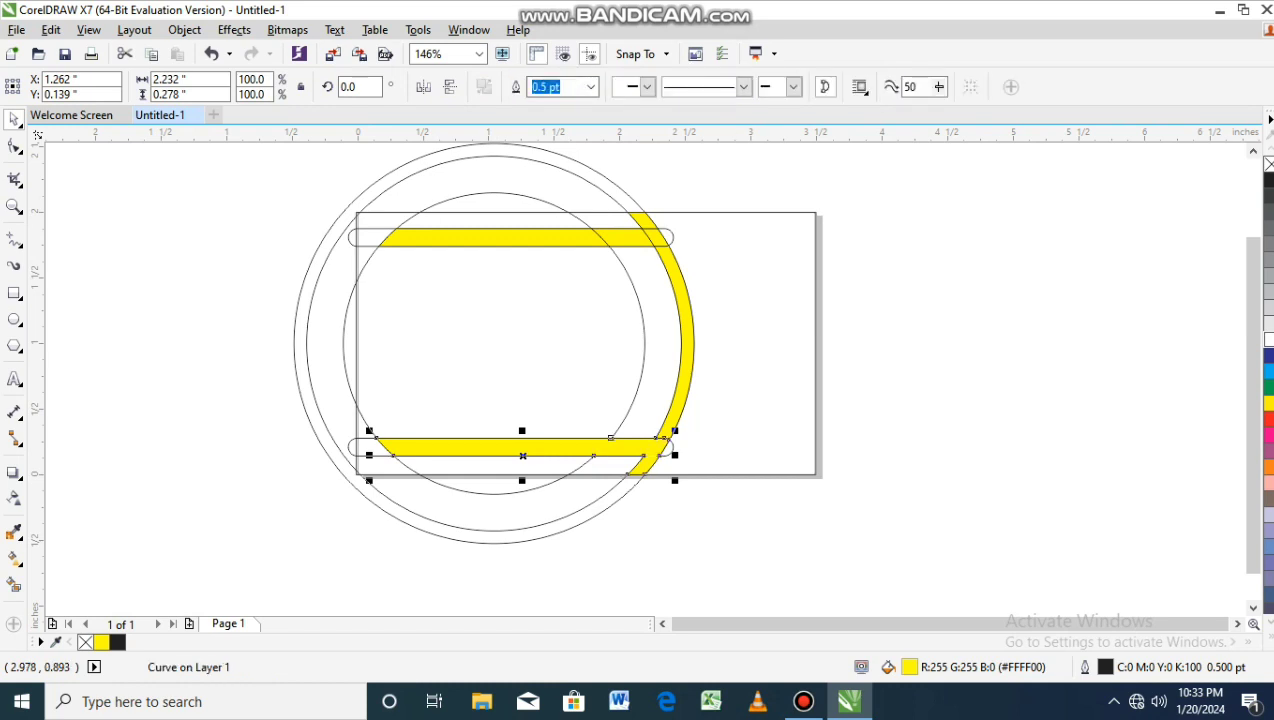
left_click(677, 409)
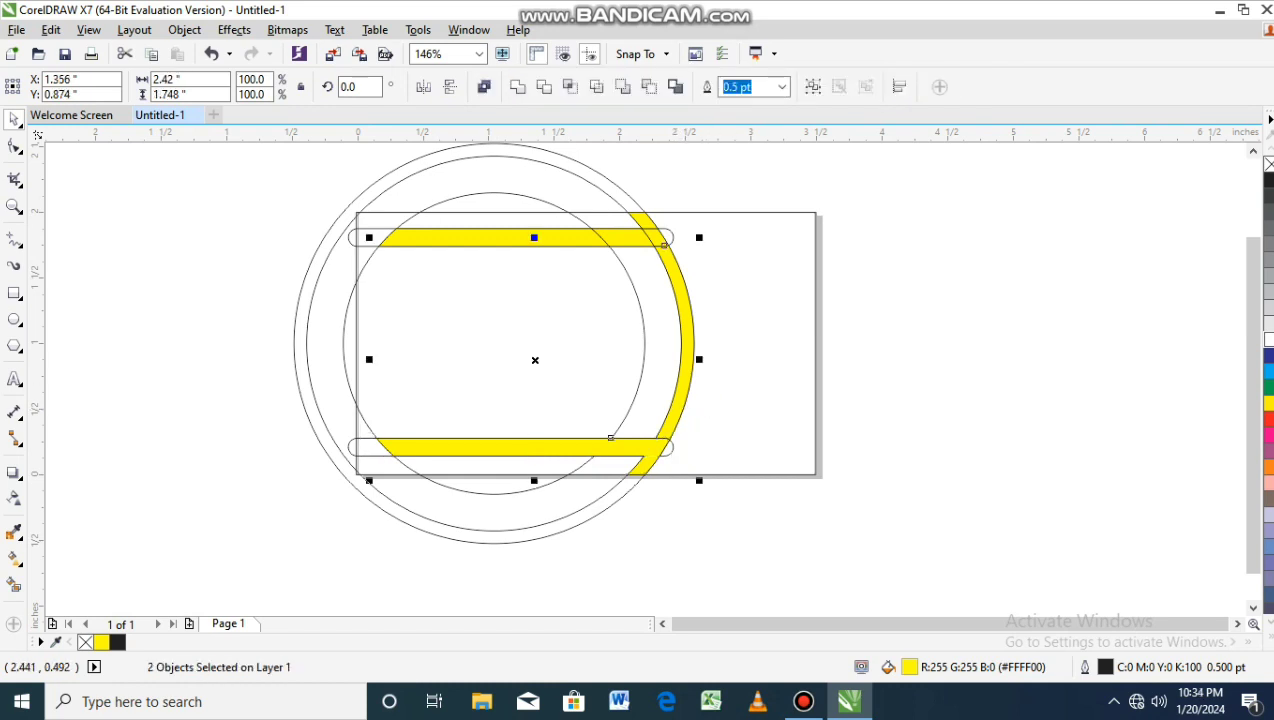
key("ctrl+l")
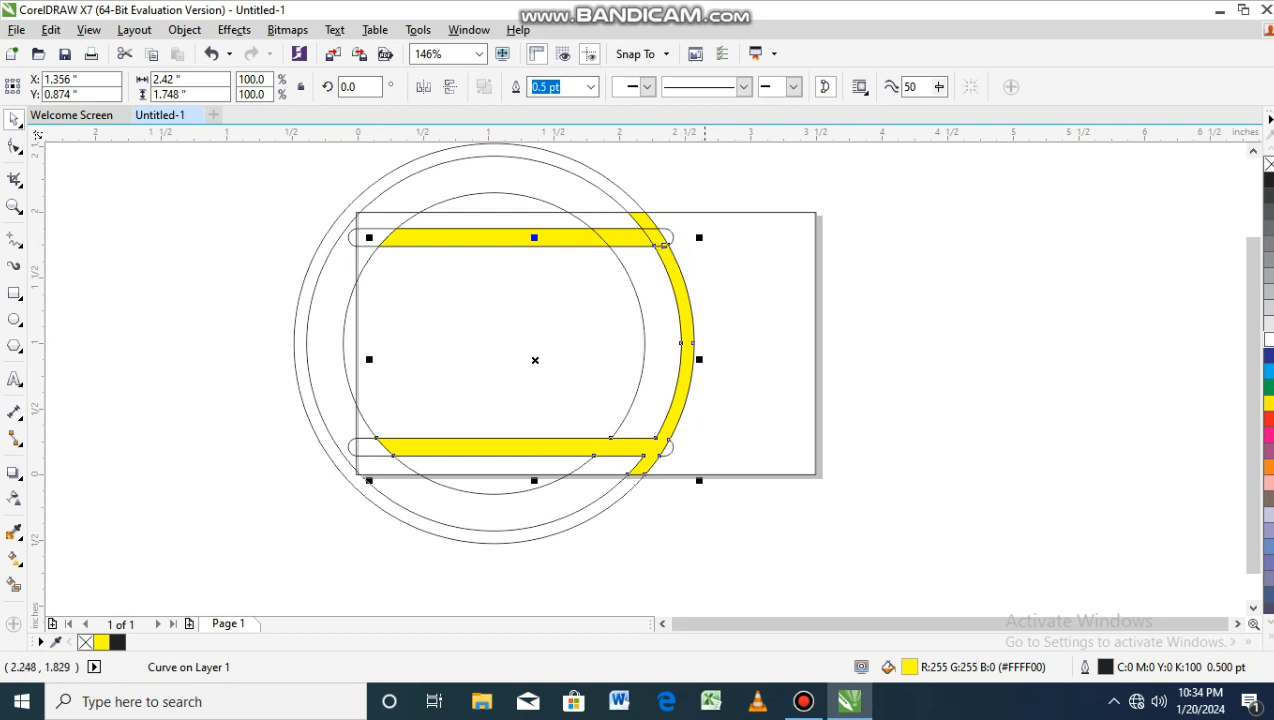
Weld the top-junction pieces and remaining yellow parts into one yellow shape.
left_click(751, 238)
left_click(645, 215)
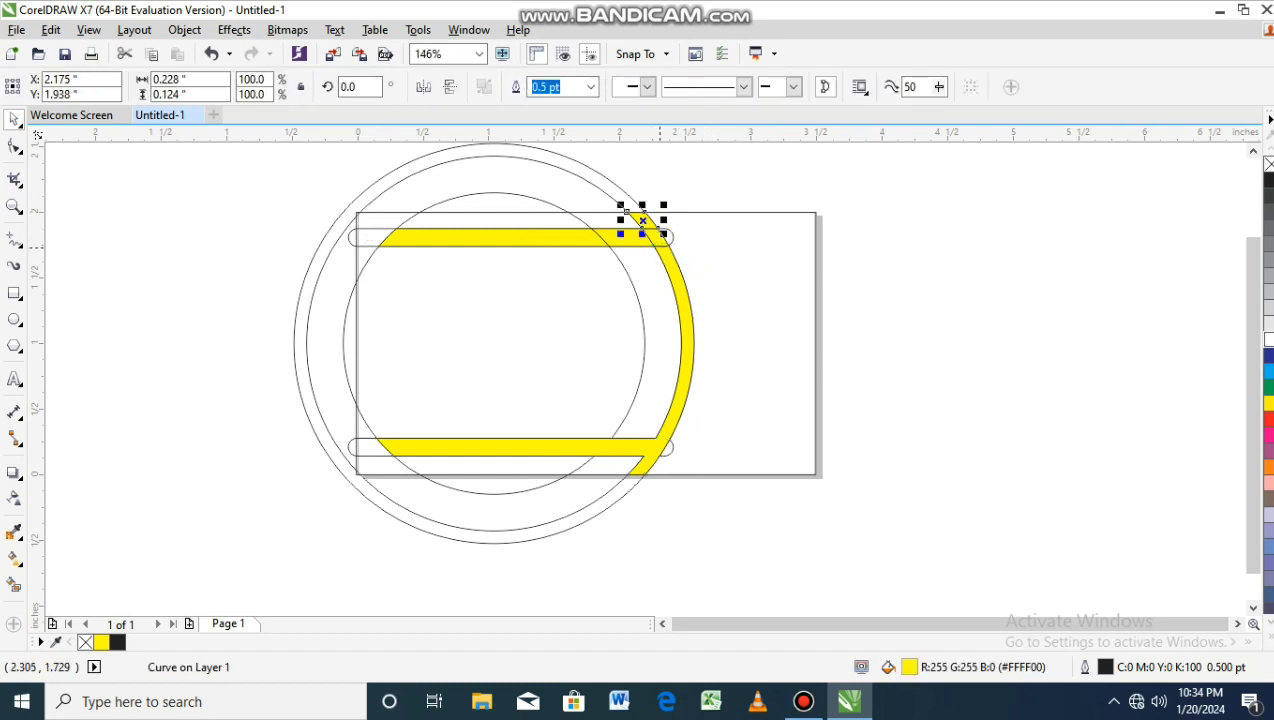
left_click(680, 228)
left_click(651, 238)
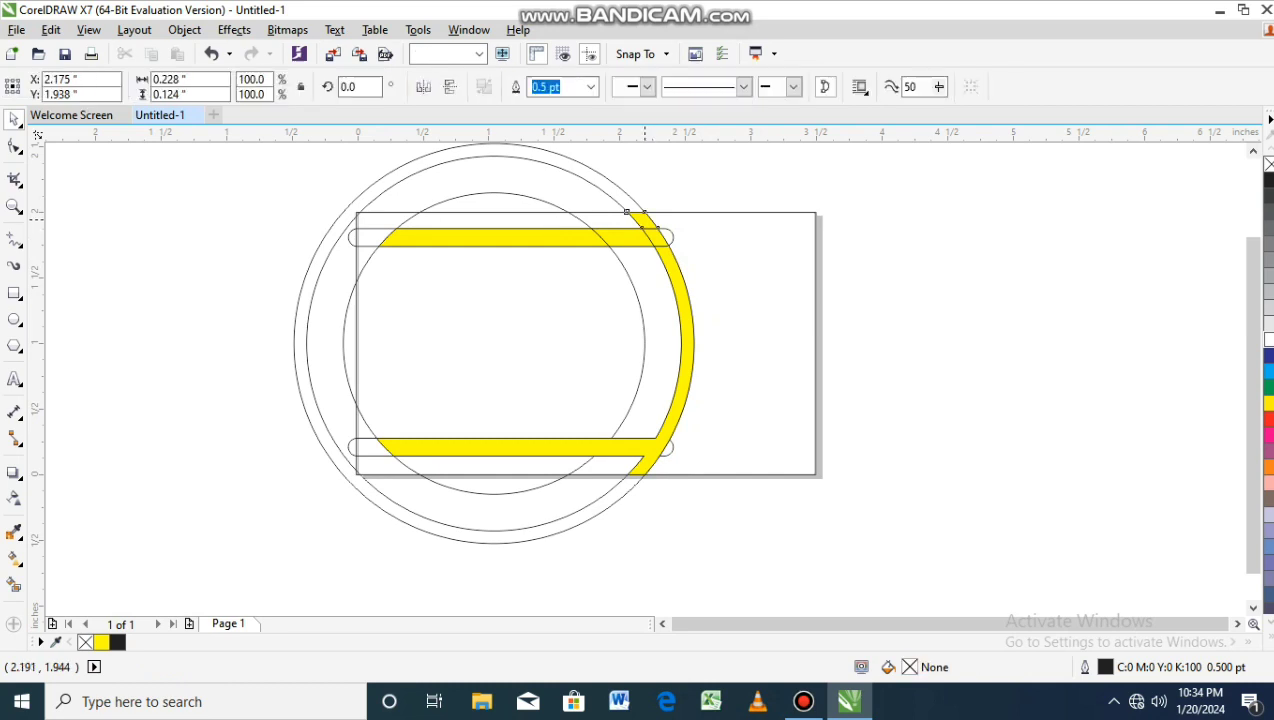
left_click(645, 228, "shift")
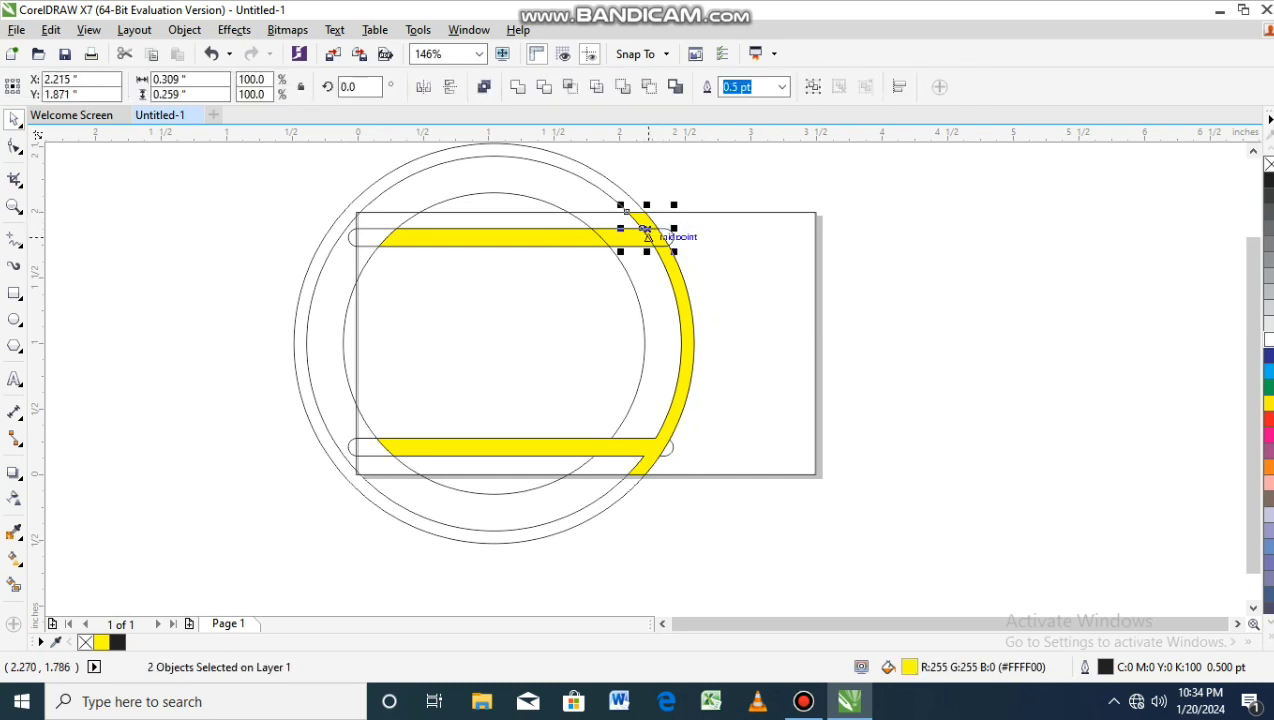
left_click(600, 230, "shift")
left_click(534, 238, "shift")
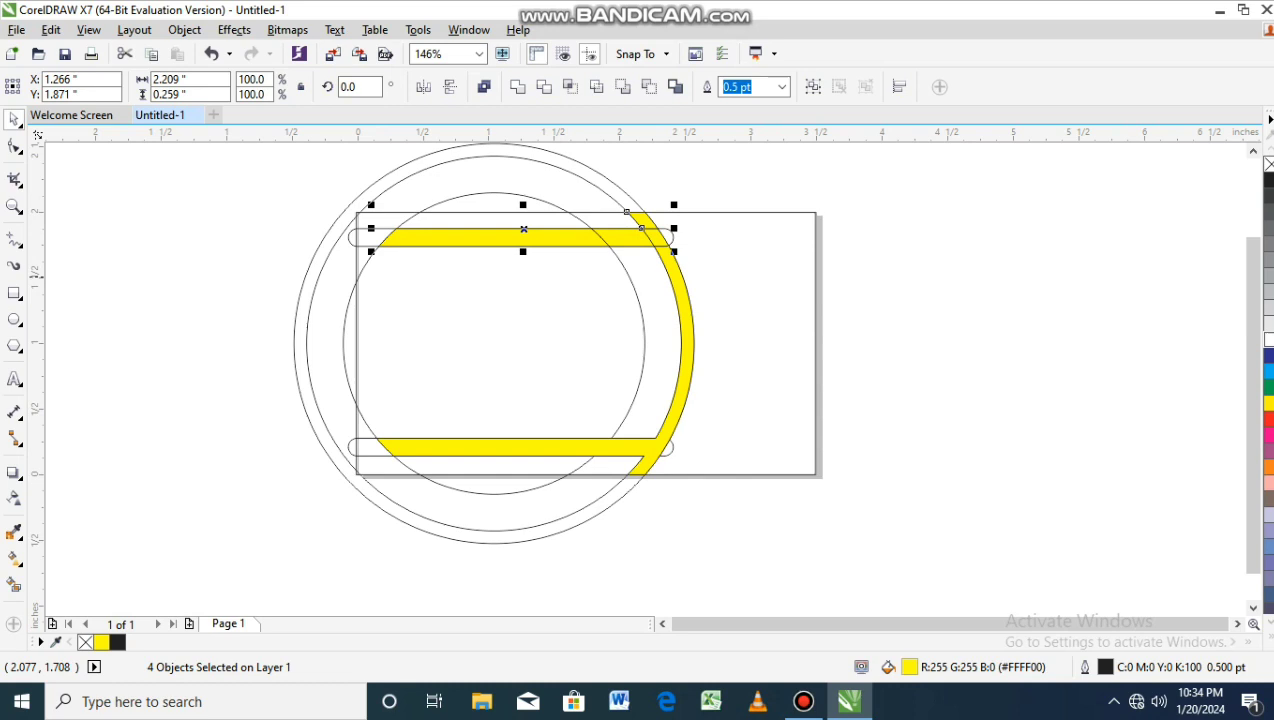
left_click(675, 277, "shift")
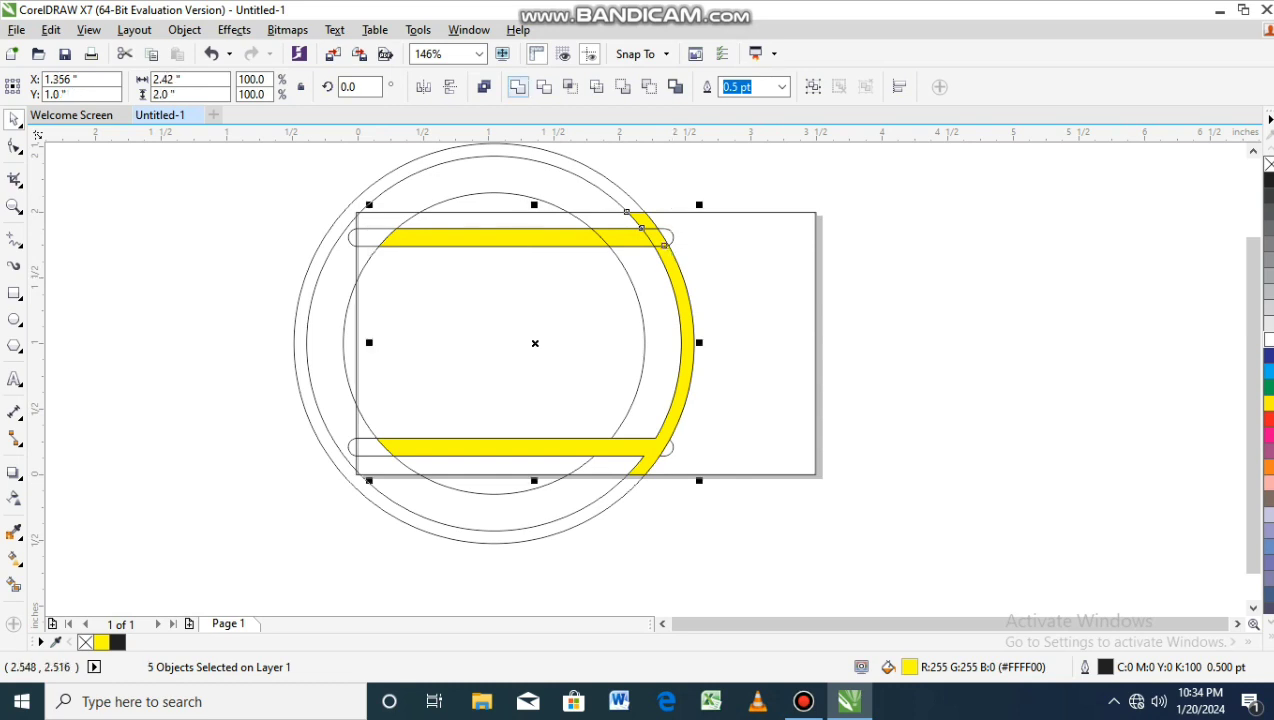
left_click(517, 86)
left_click(850, 250)
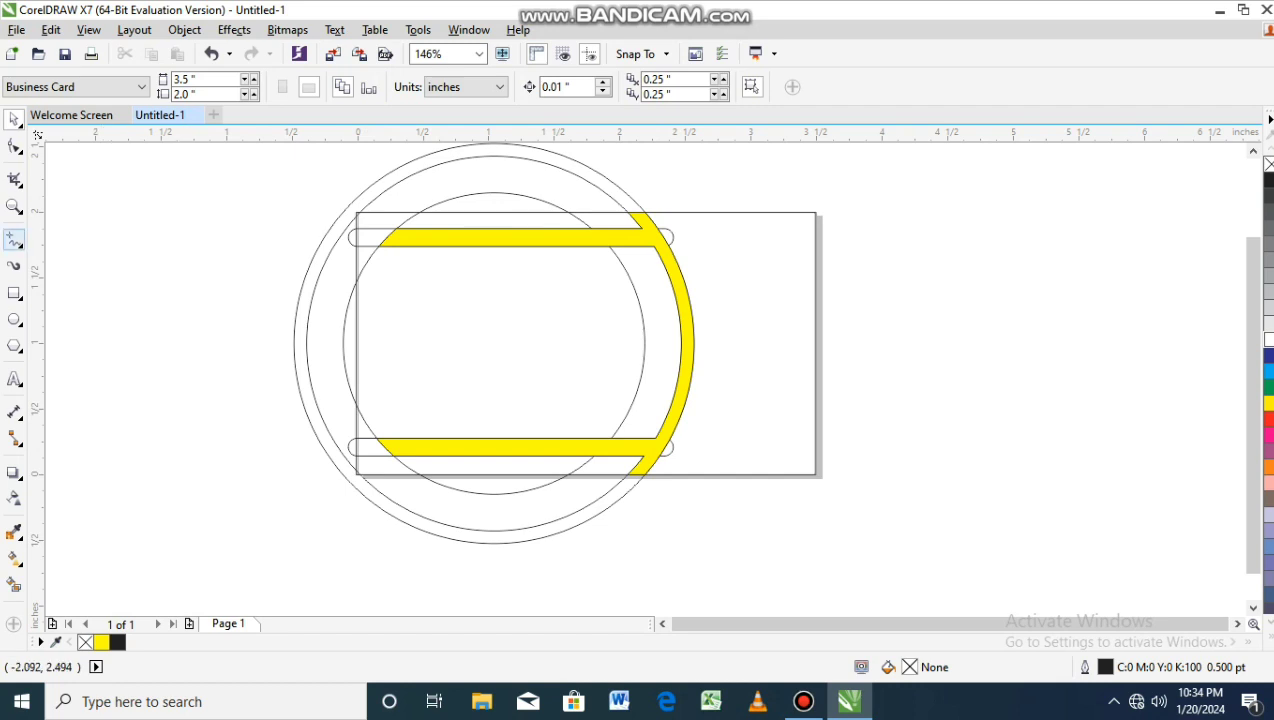
Fill both bars' left ends yellow and weld them into the yellow bracket shape.
left_click(14, 585)
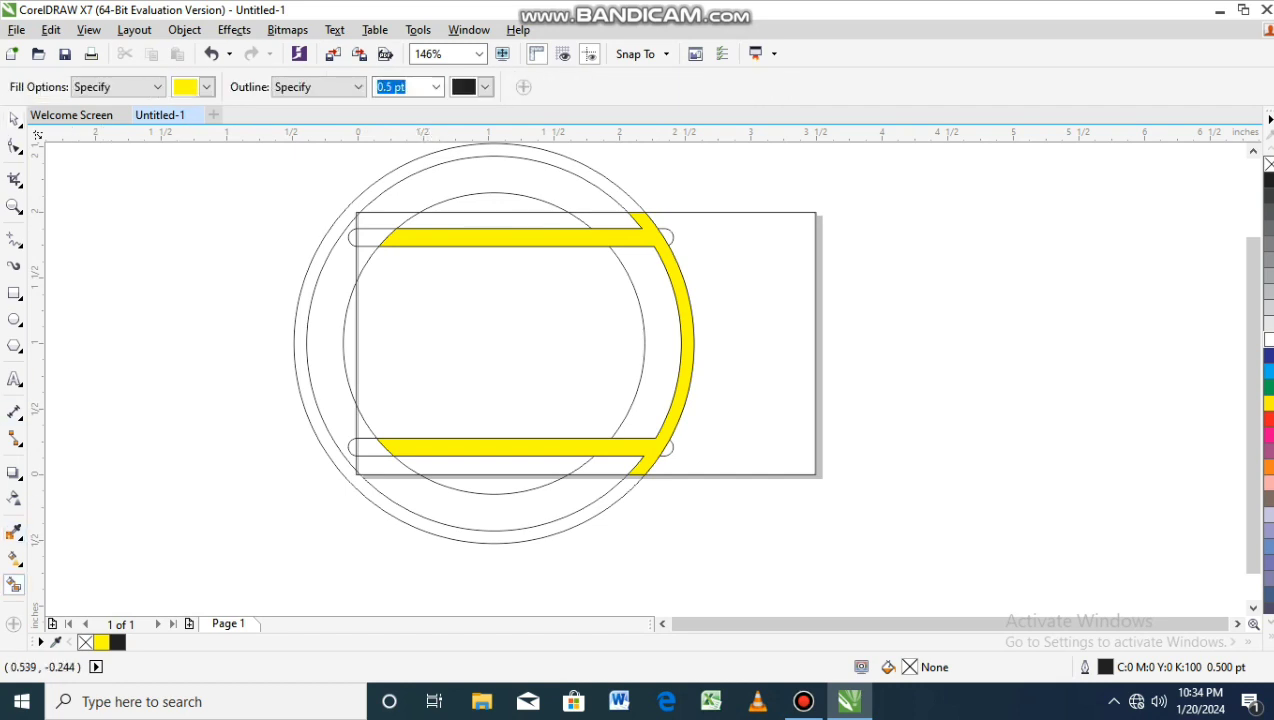
left_click(366, 446)
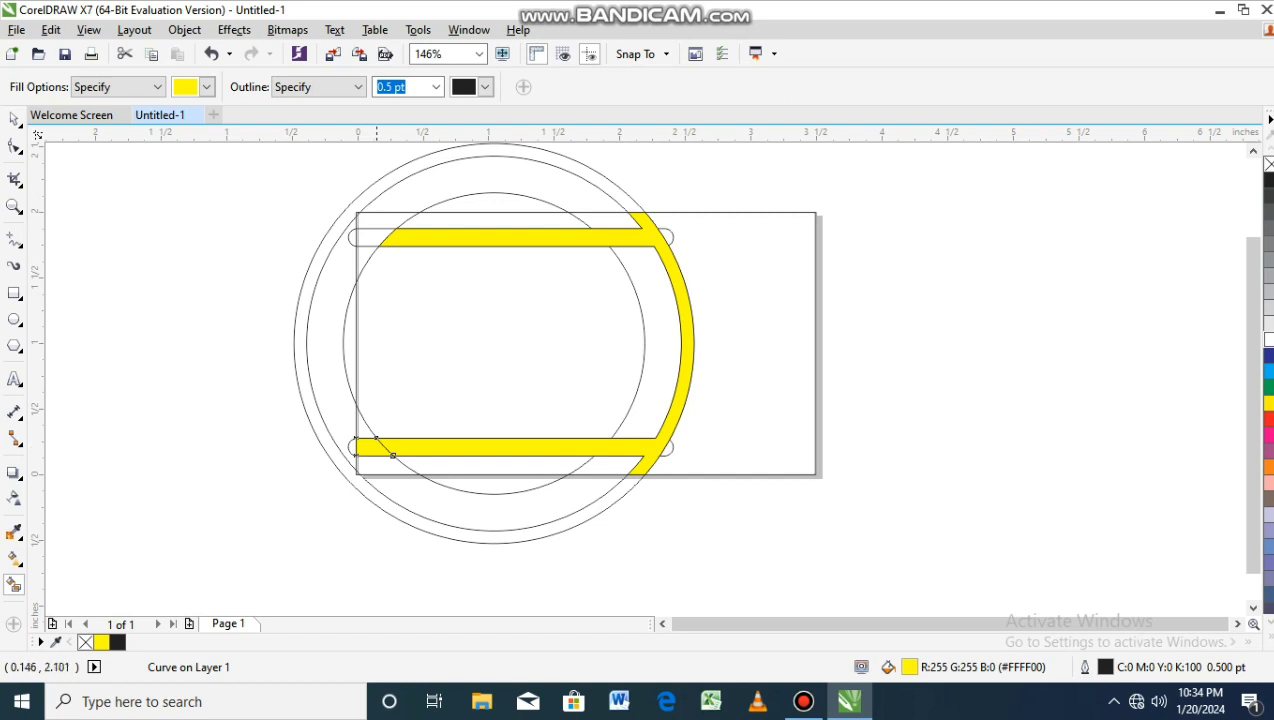
left_click(372, 237)
left_click(14, 118)
left_click(641, 228, "shift")
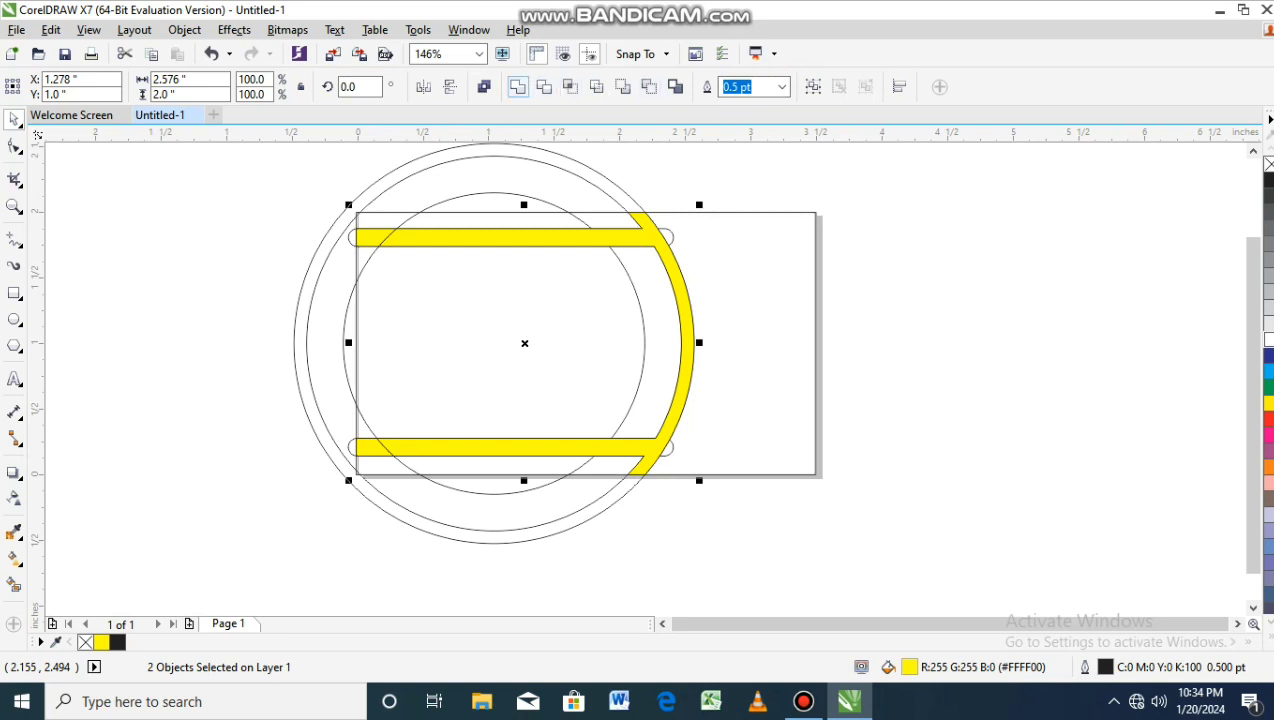
left_click(517, 87)
left_click(858, 249)
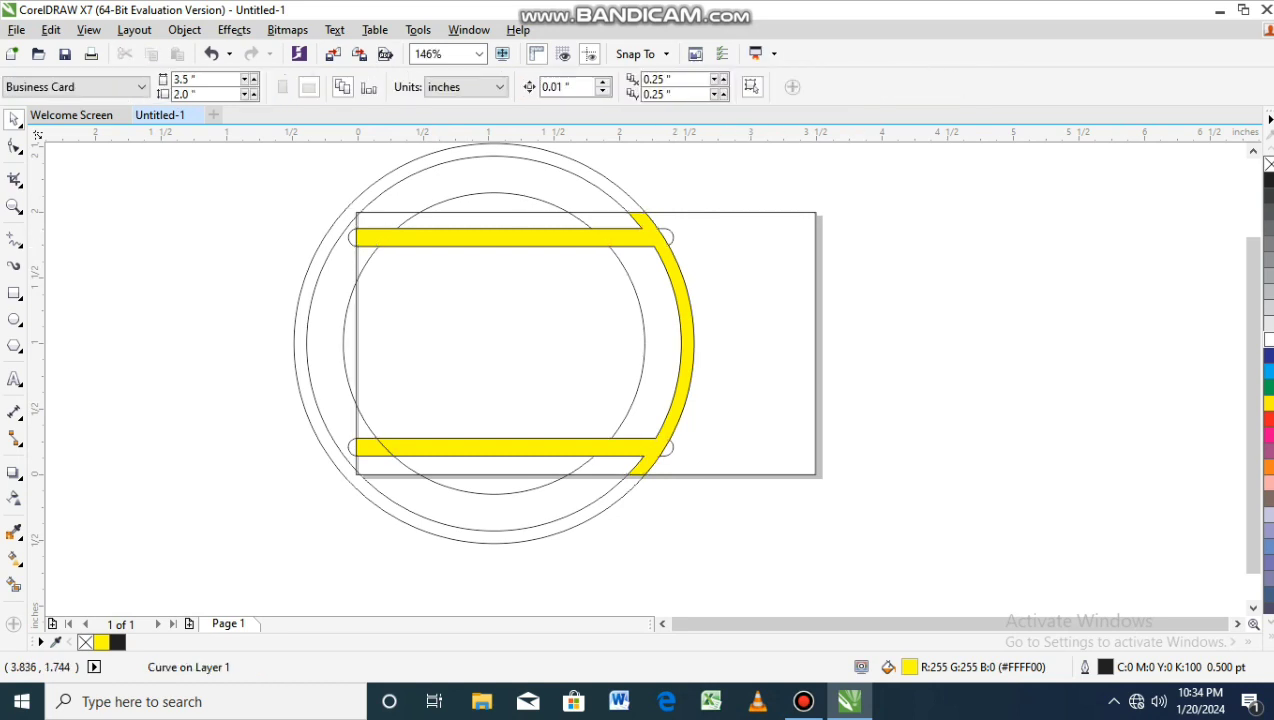
left_click(384, 446)
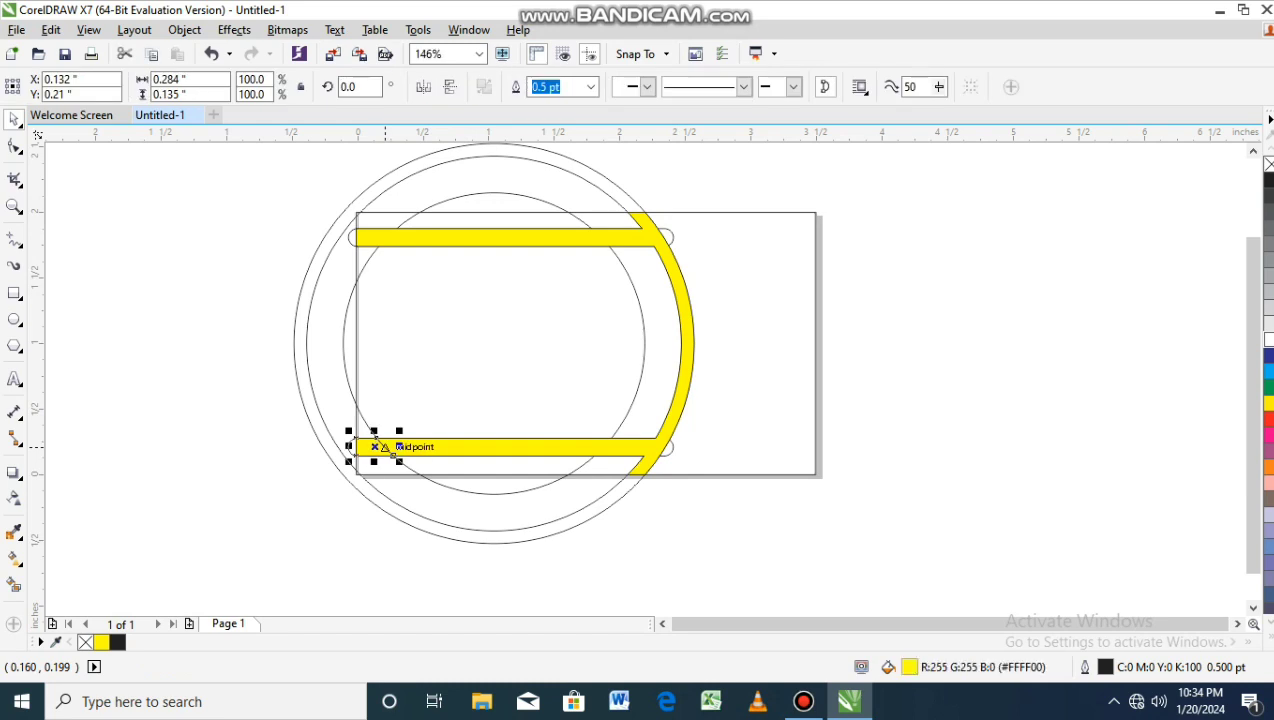
left_click(476, 446, "shift")
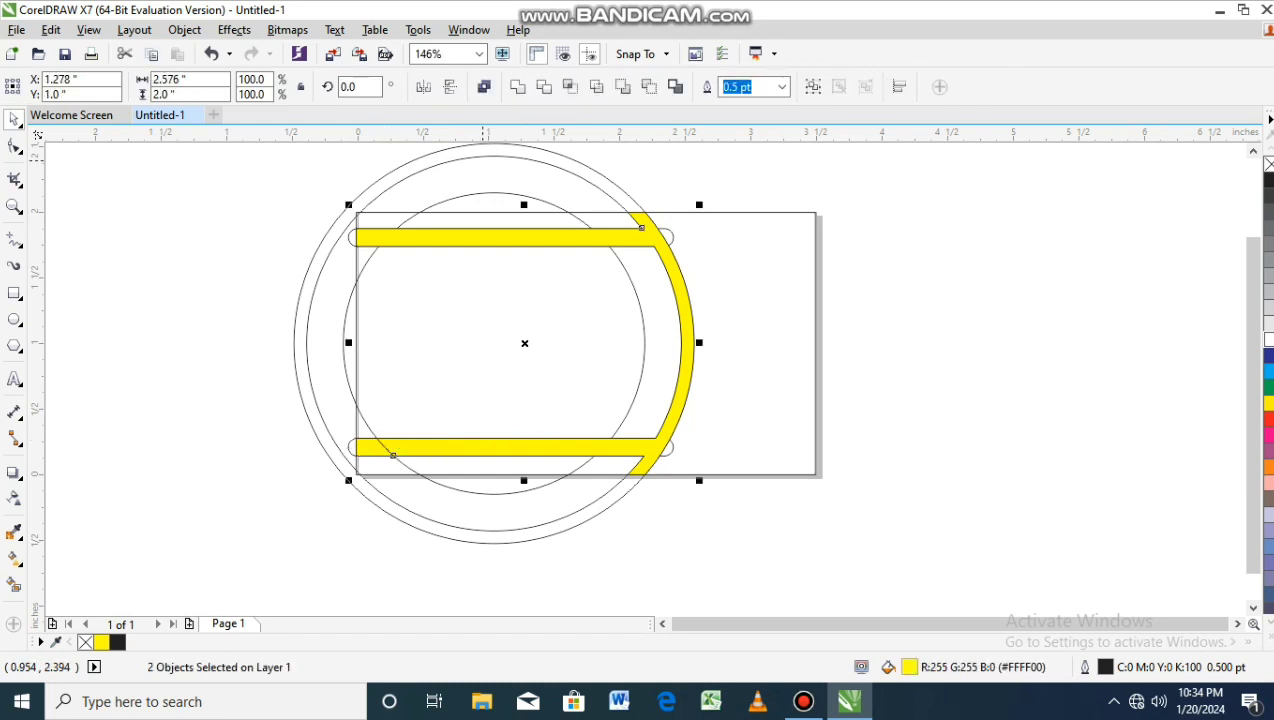
left_click(517, 87)
left_click(900, 182)
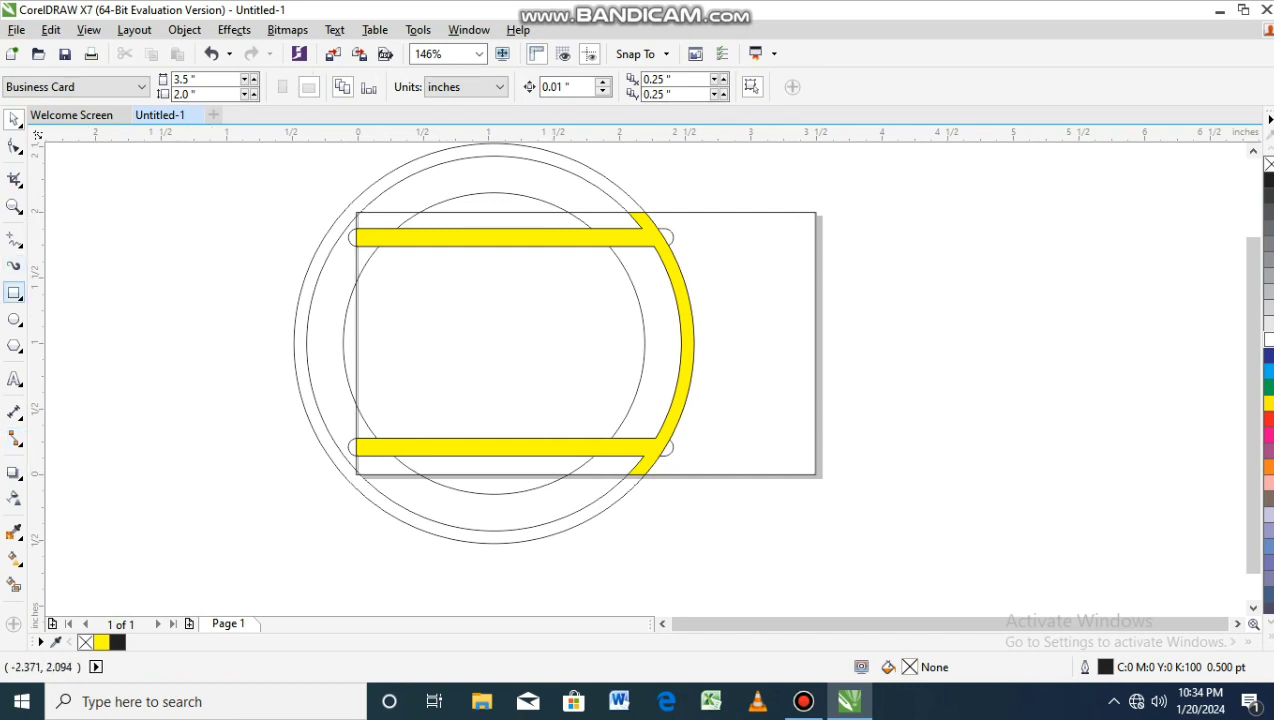
Fill the inner crescent and the strips above and below the yellow bars black.
left_click(14, 584)
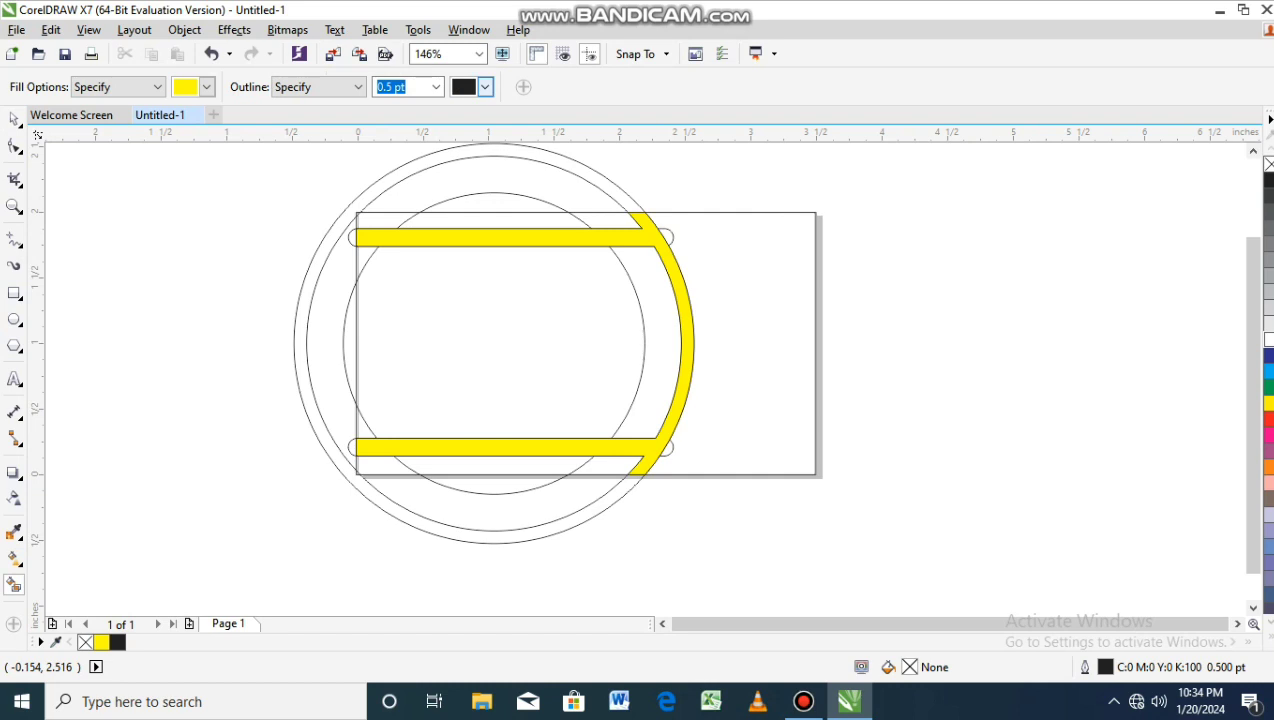
left_click(206, 87)
scroll(220, 160, "up", 2)
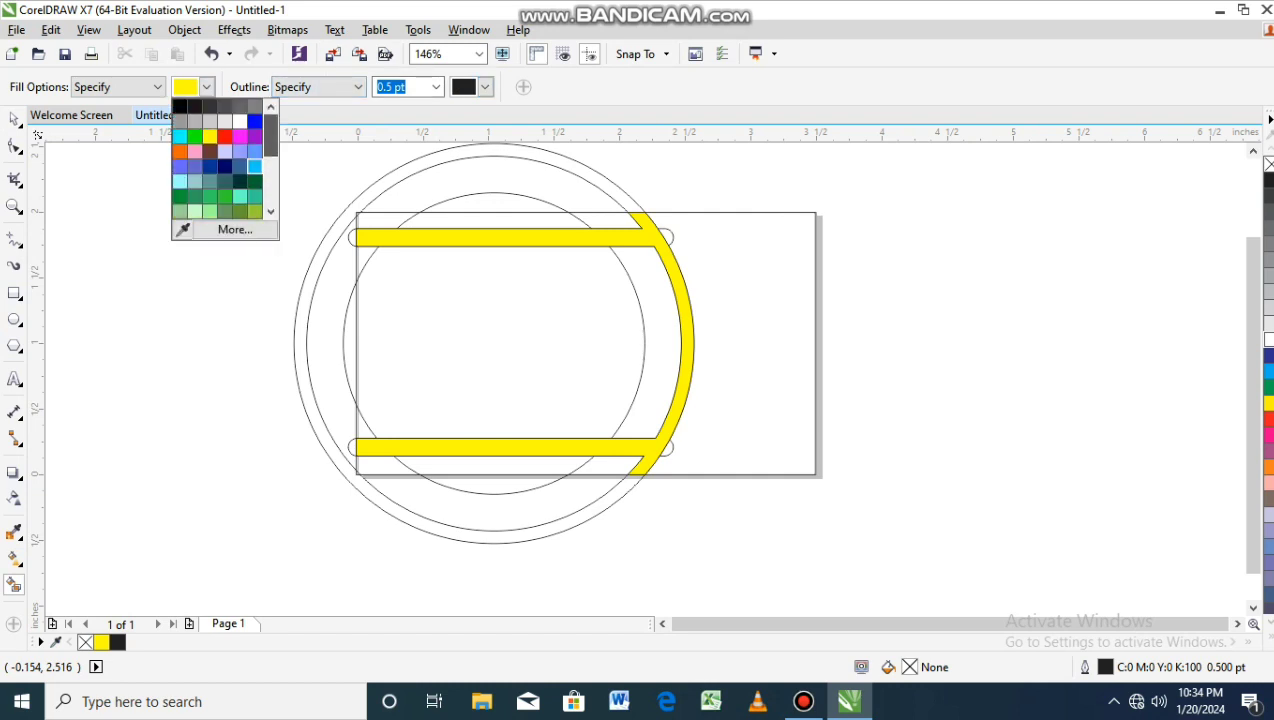
left_click(179, 106)
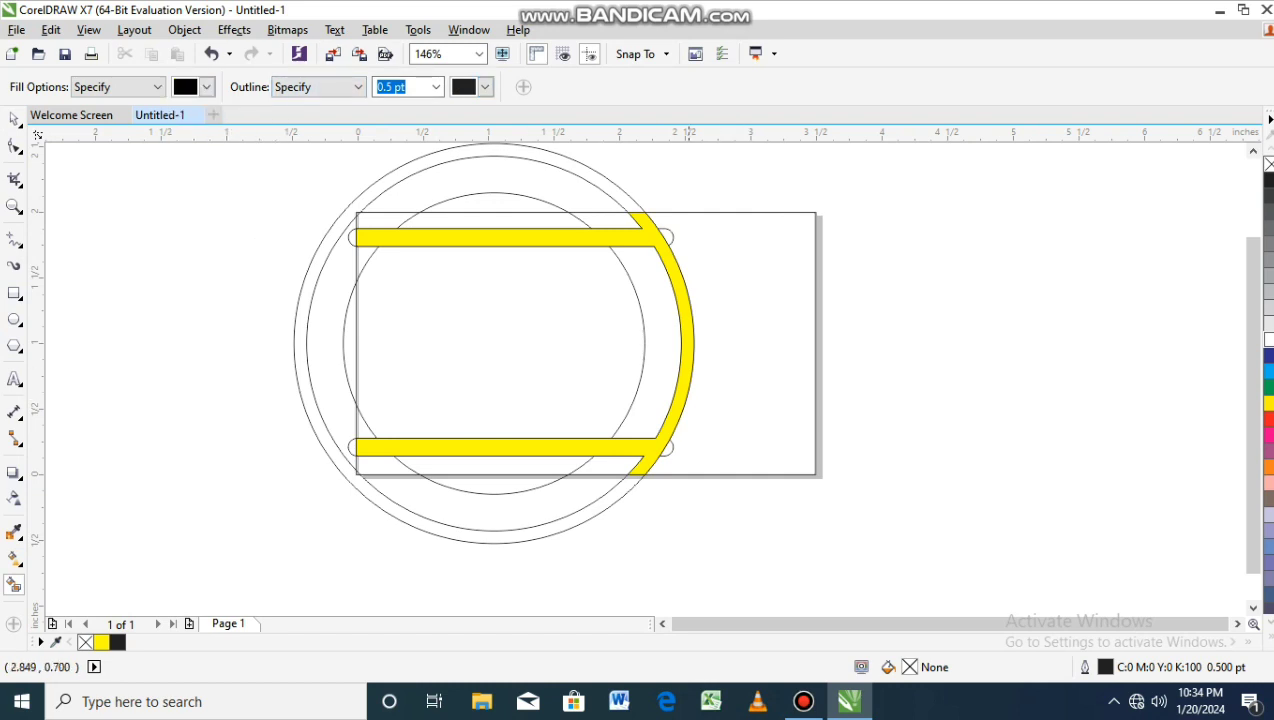
left_click(655, 340)
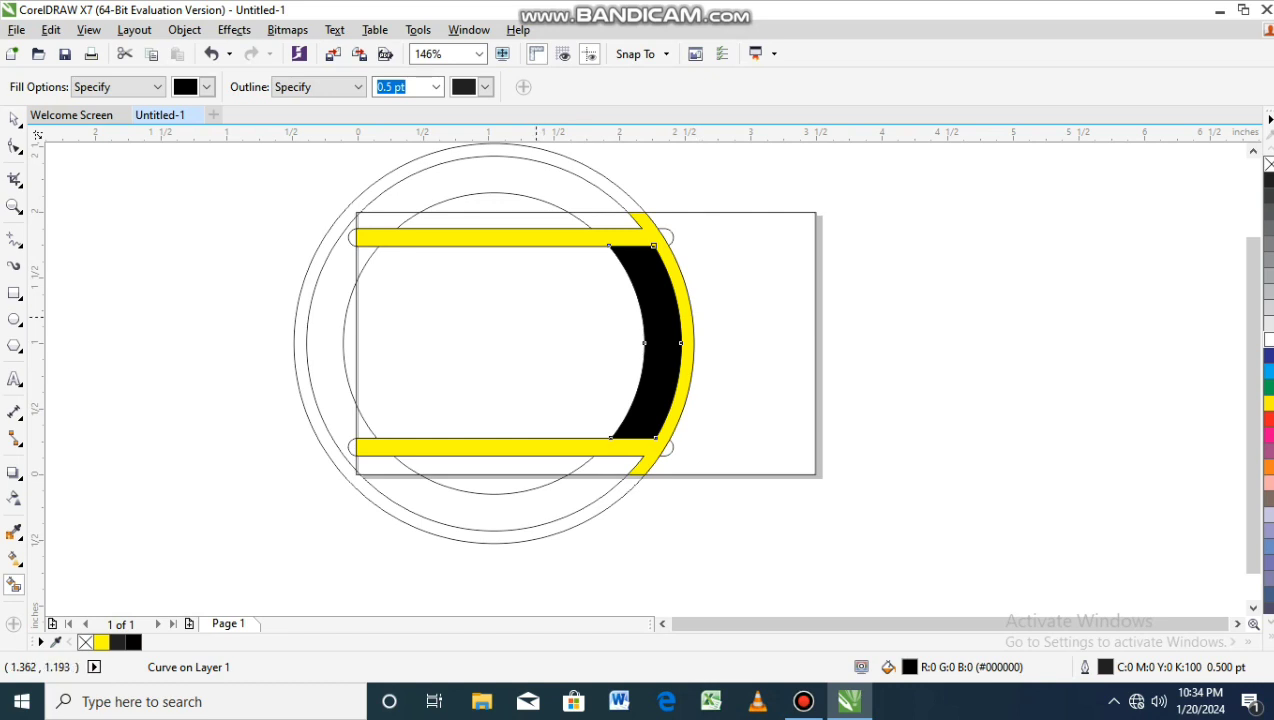
left_click(590, 222)
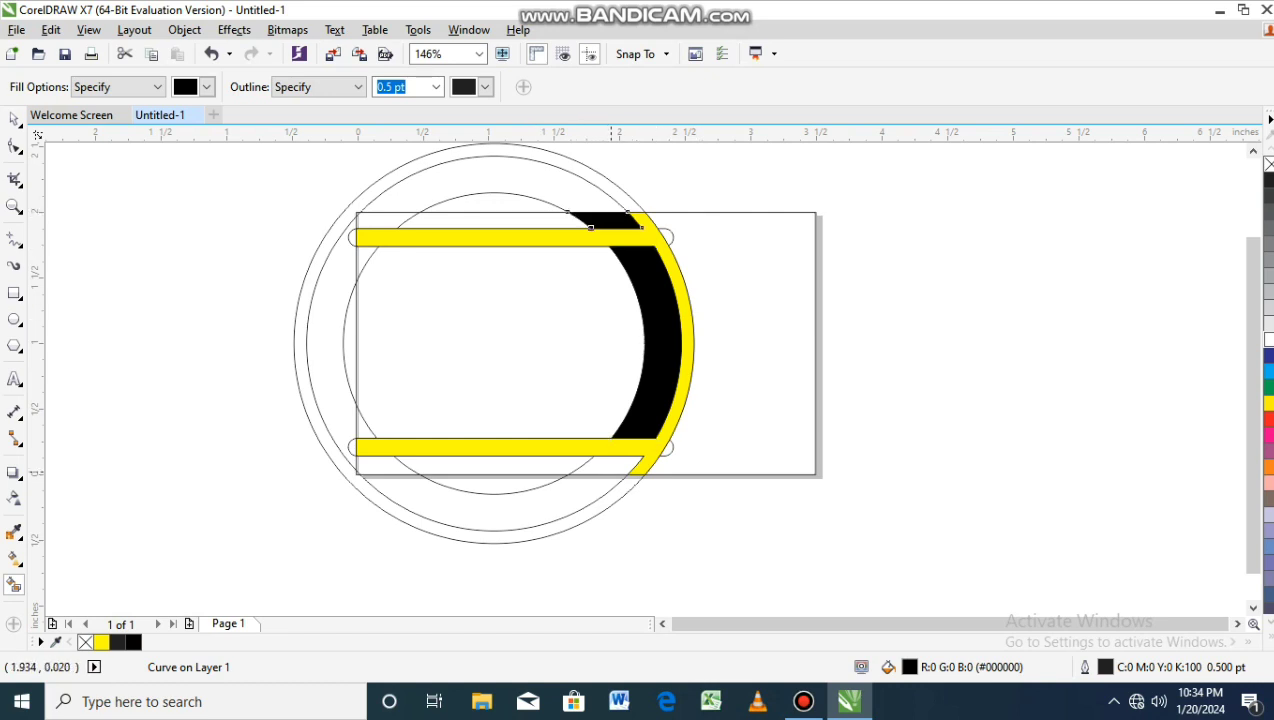
left_click(602, 470)
left_click(552, 220)
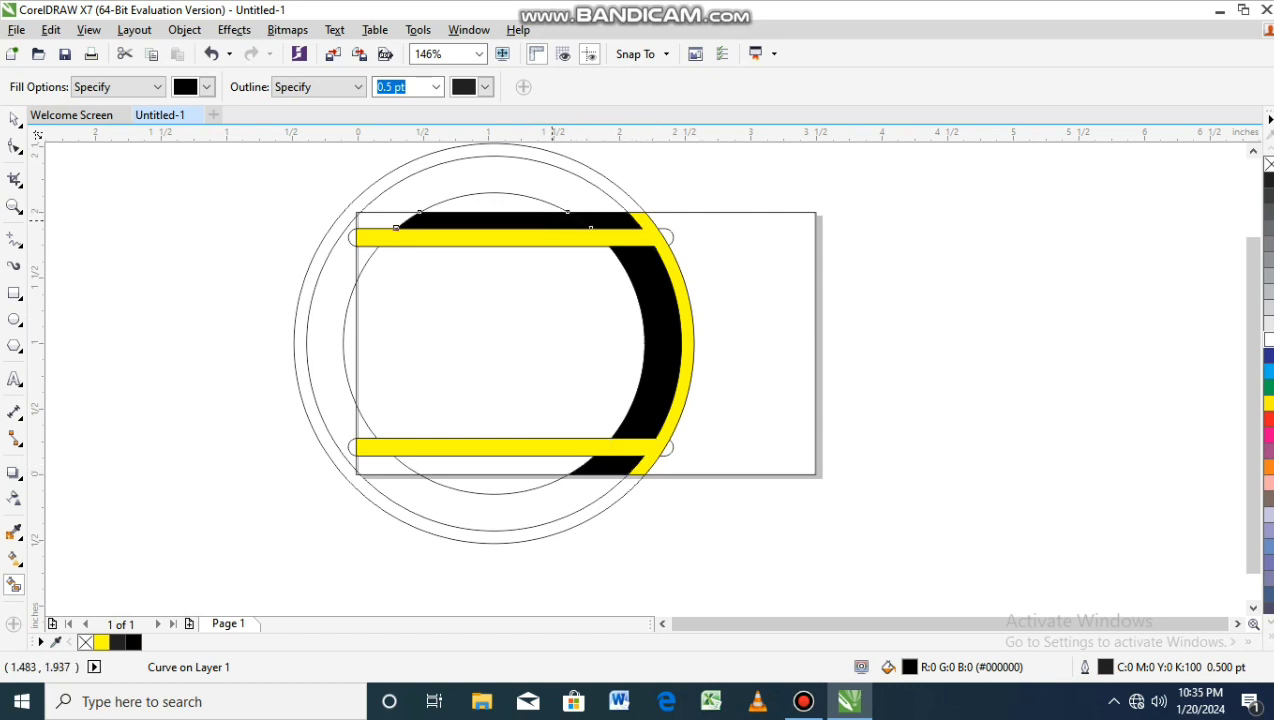
left_click(375, 221)
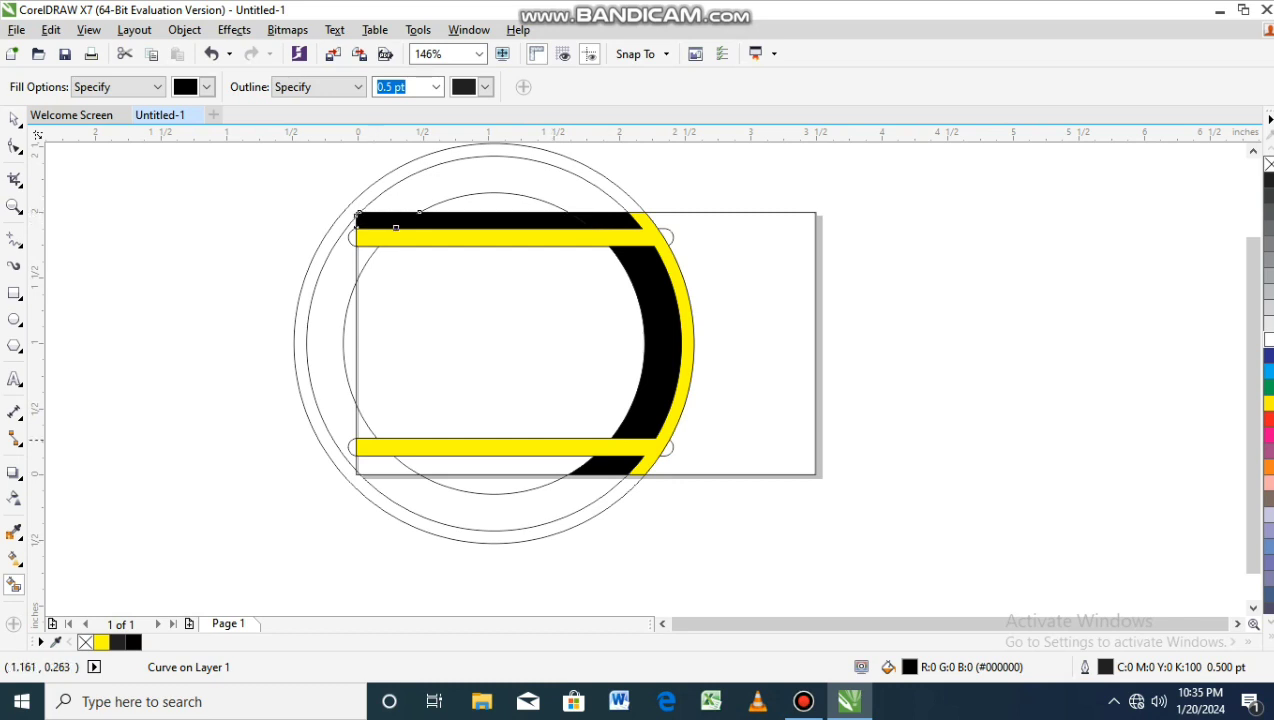
left_click(550, 467)
left_click(366, 468)
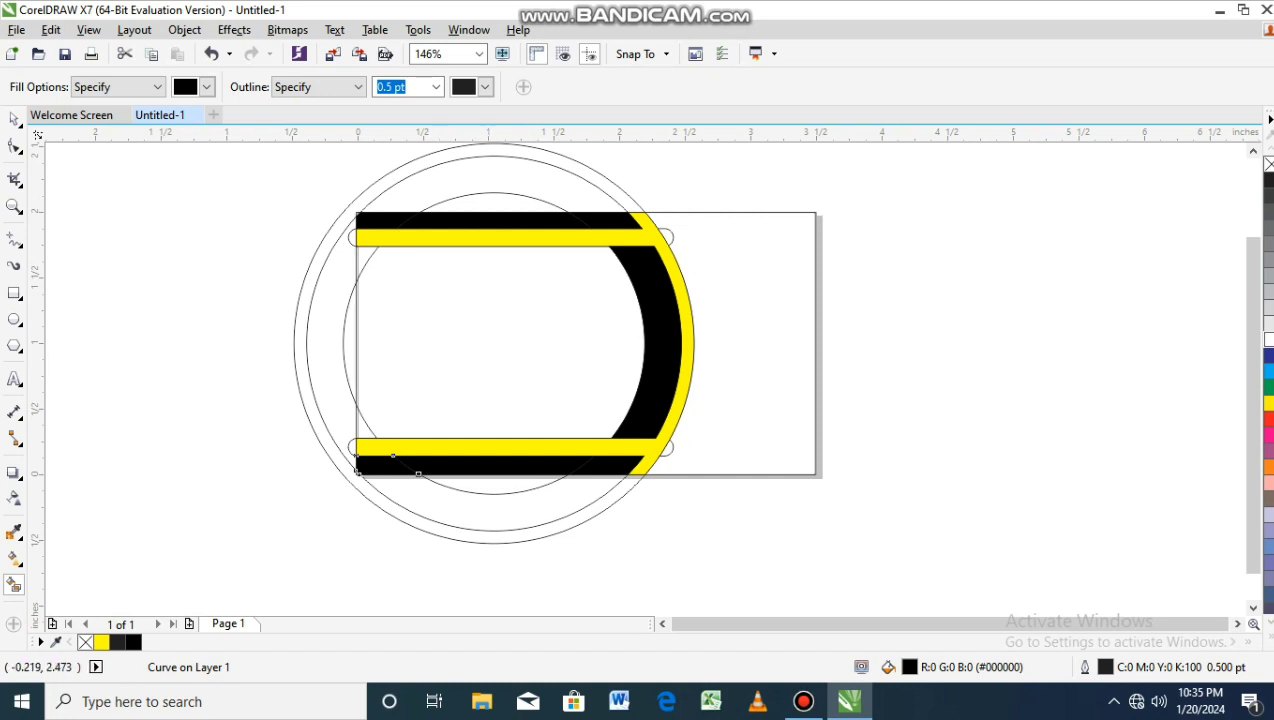
left_click(206, 87)
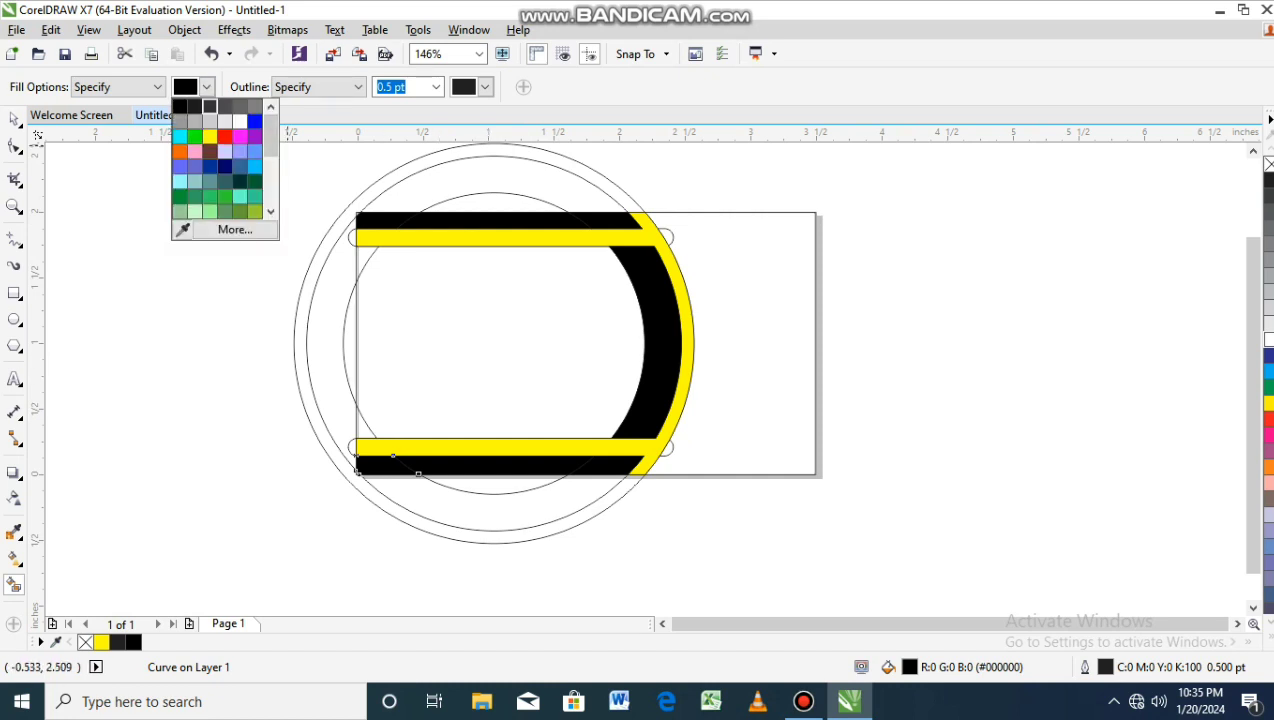
Fill the central half-disc between the yellow bars dark grey #333333, plus the top-left sliver.
left_click(209, 105)
left_click(524, 332)
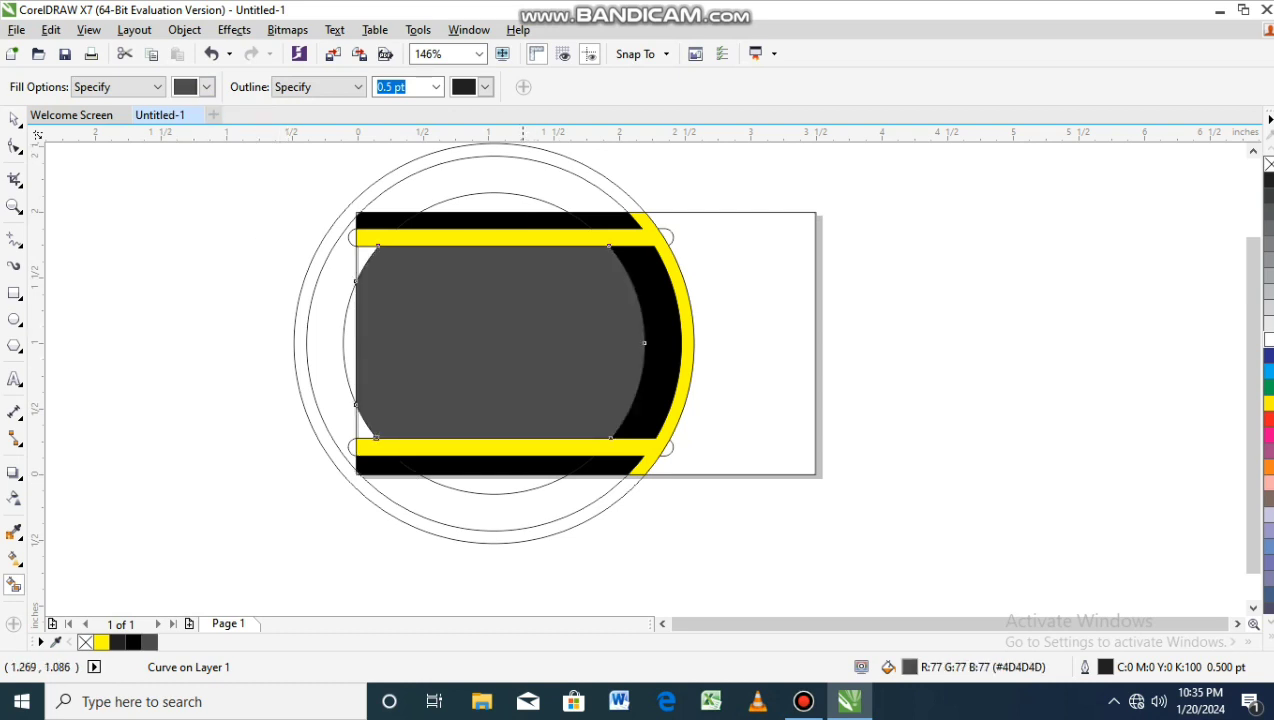
left_click(206, 87)
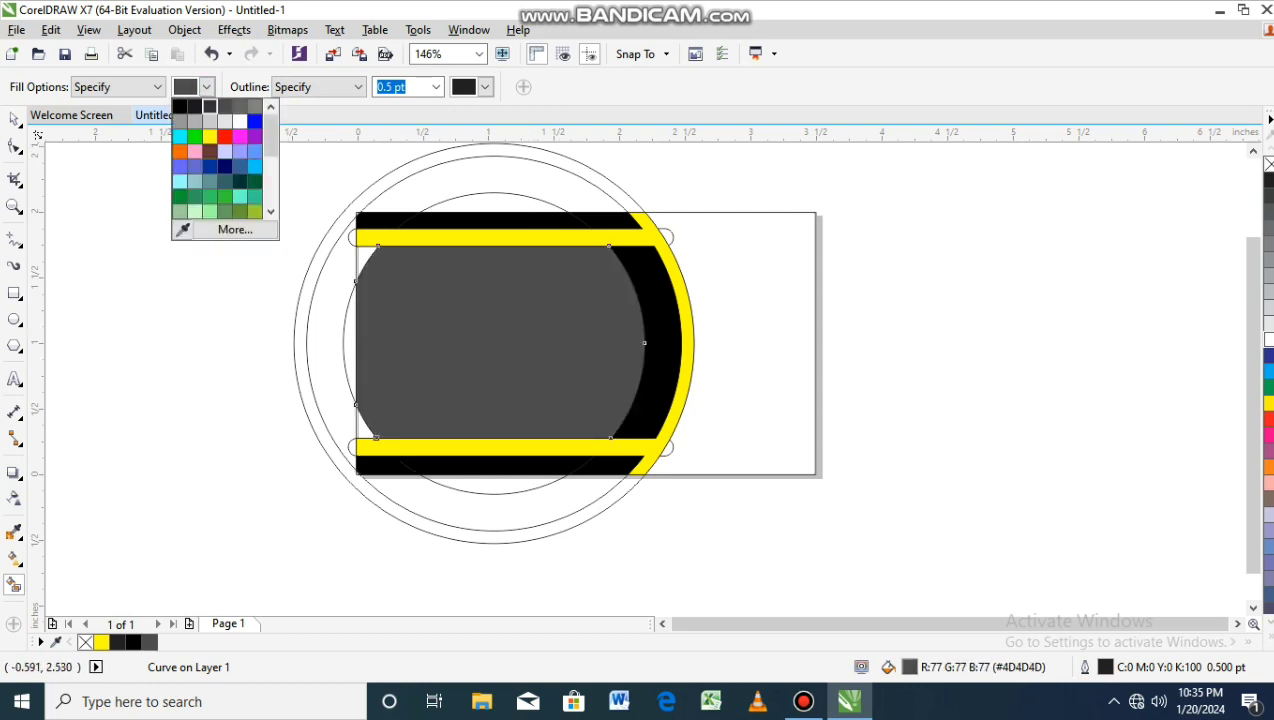
left_click(206, 87)
left_click(427, 292)
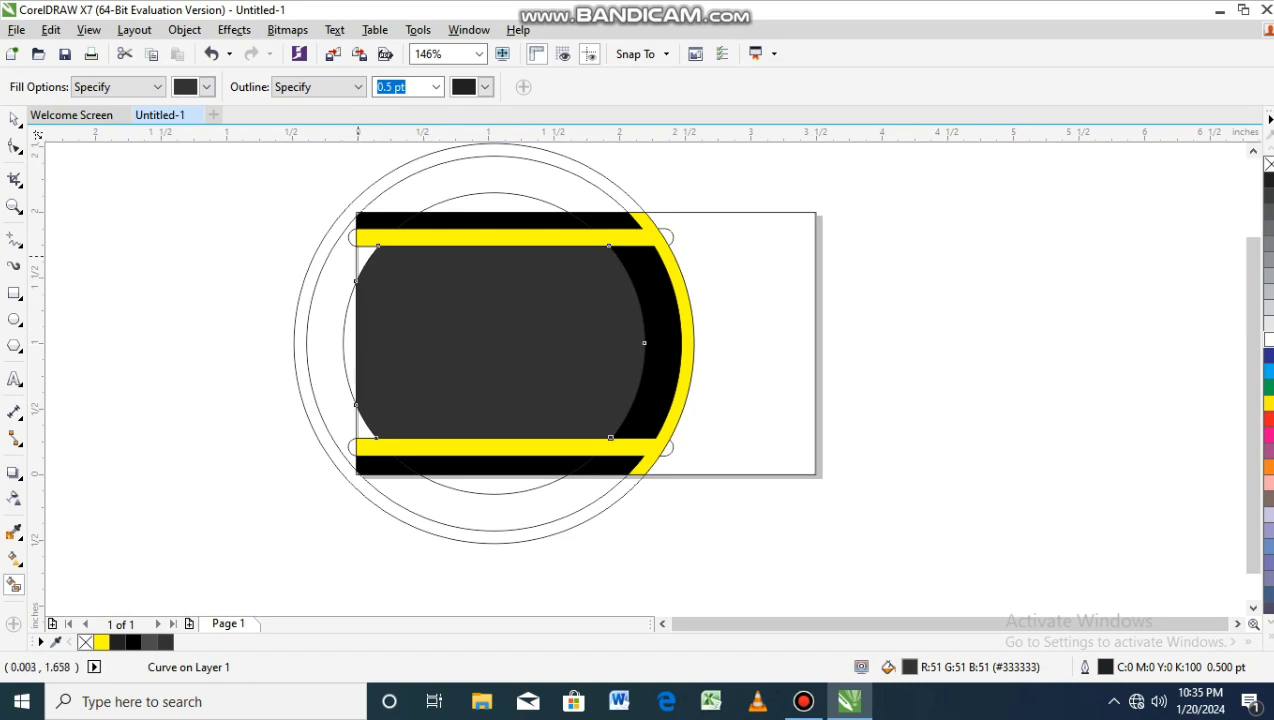
left_click(358, 258)
key("ctrl+z")
left_click(366, 255)
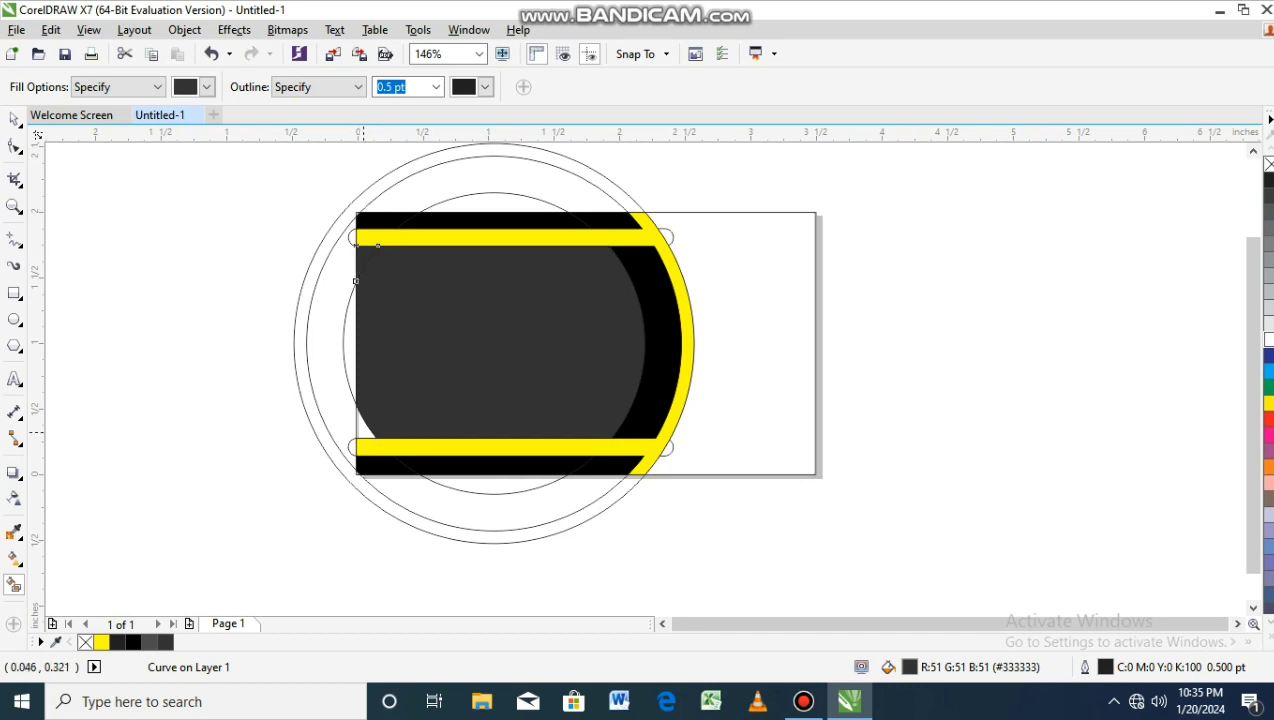
Combine the dark grey half-disc and its small grey slivers into one shape.
key("z")
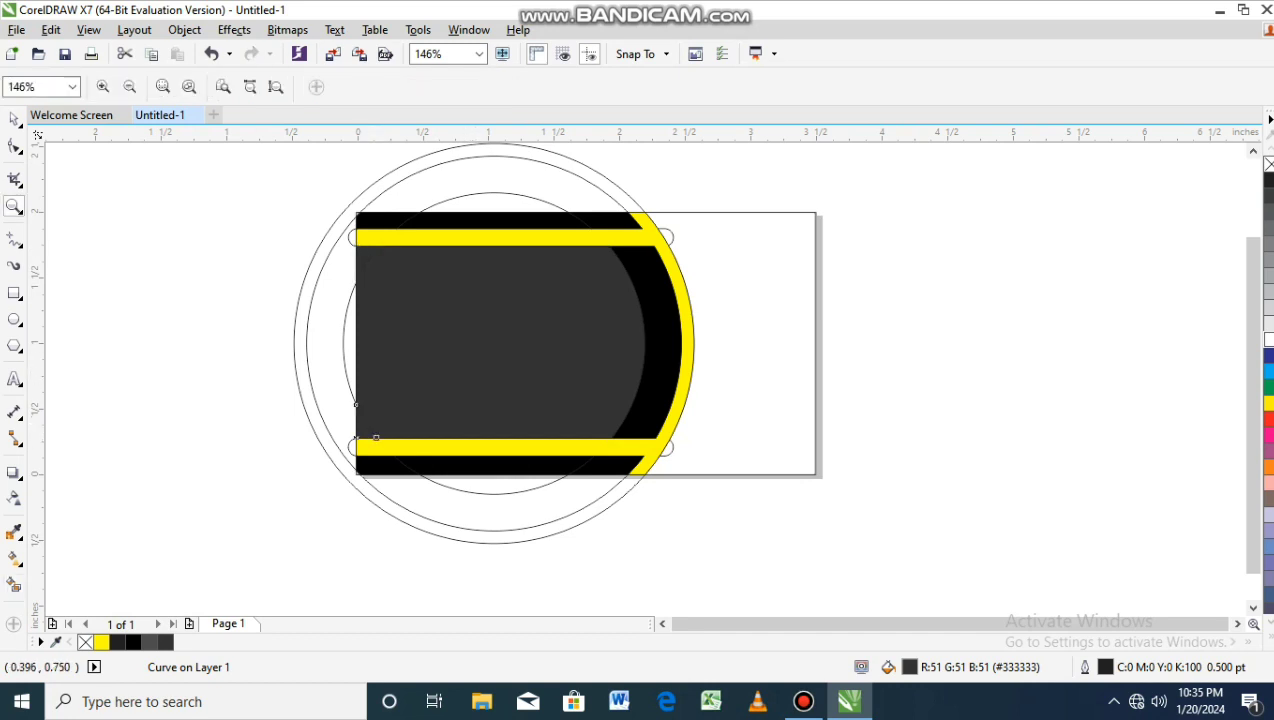
left_click_drag(262, 197, 768, 516)
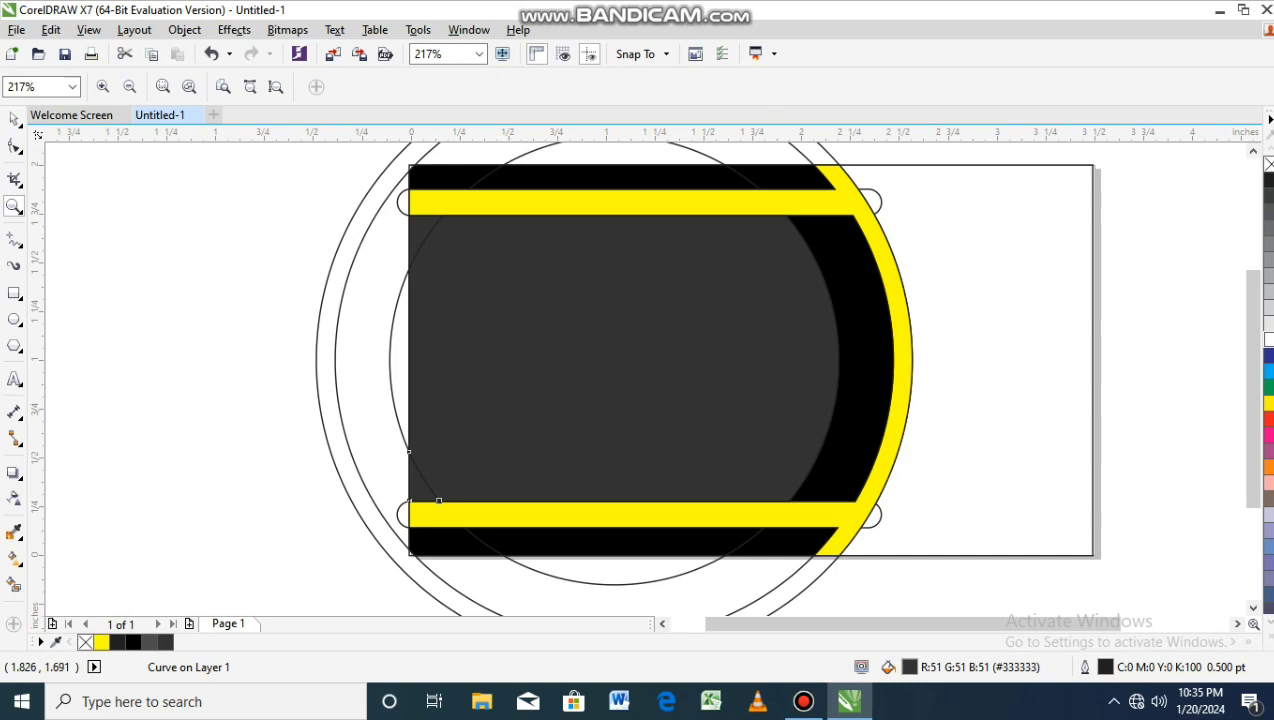
left_click(14, 118)
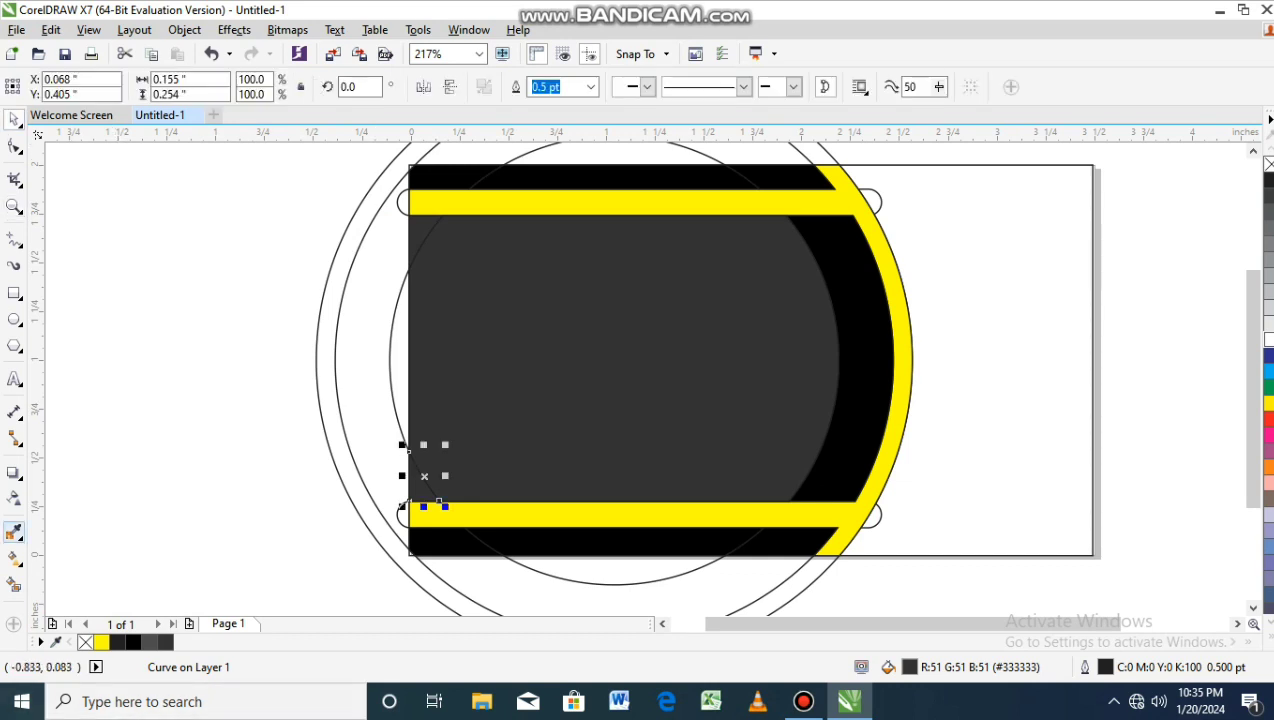
left_click(581, 405, "shift")
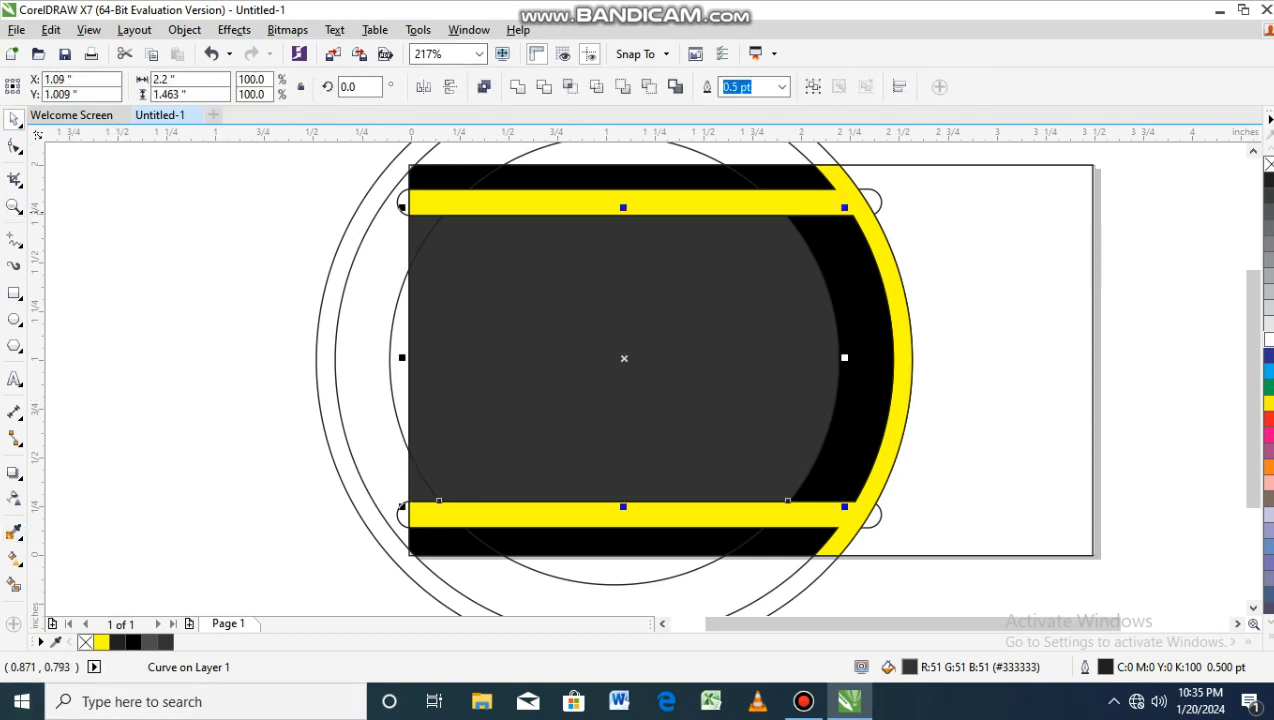
left_click(421, 222, "shift")
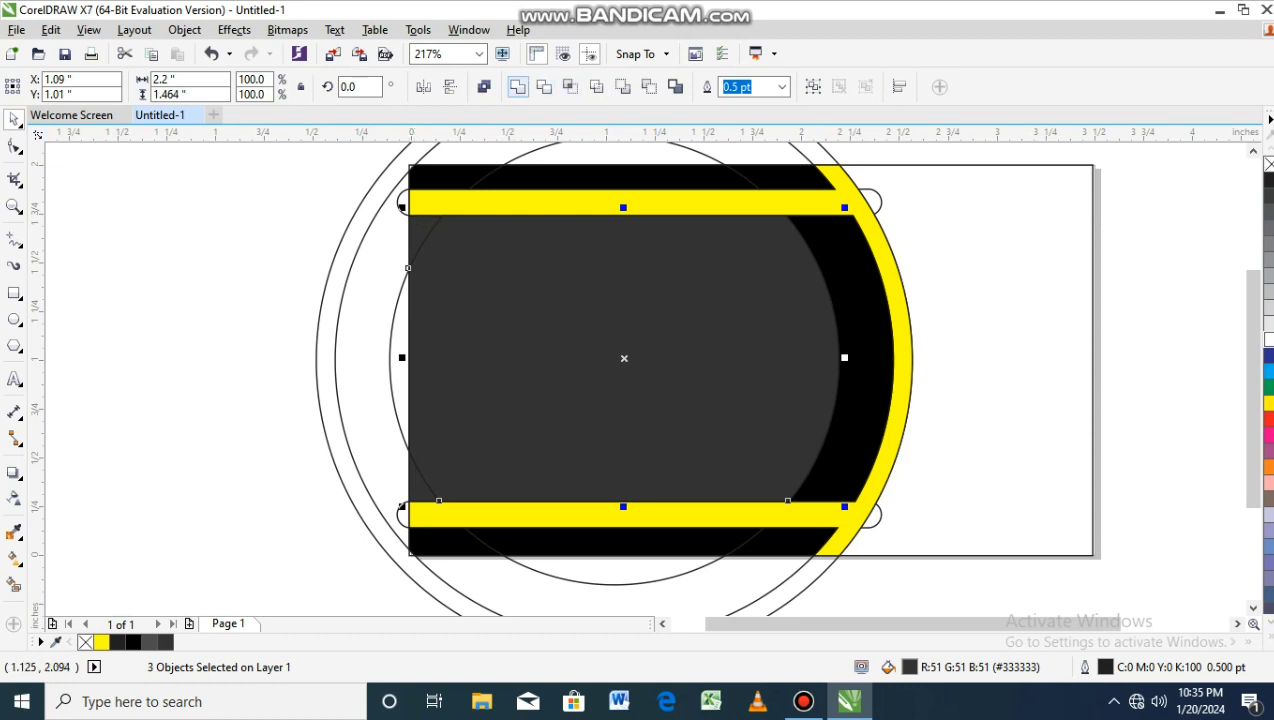
key("ctrl+l")
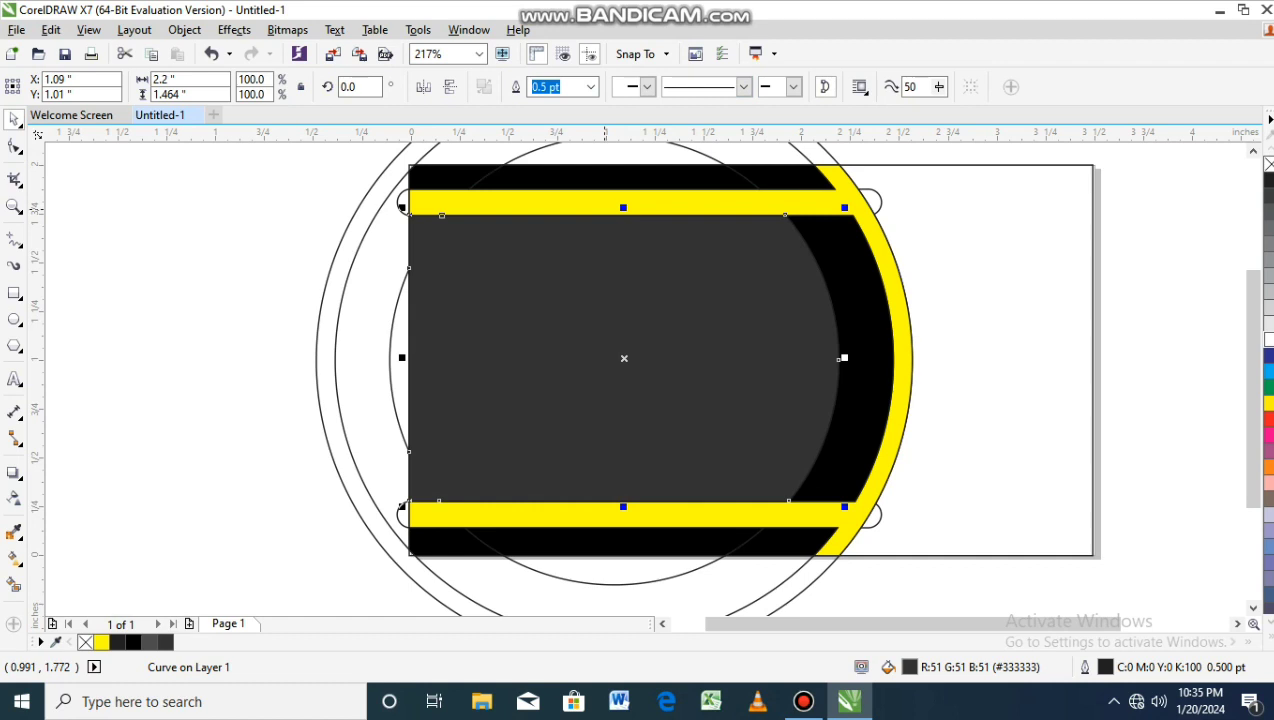
key("Escape")
Combine the three top black pieces into one curve, then the three bottom ones.
left_click(470, 176)
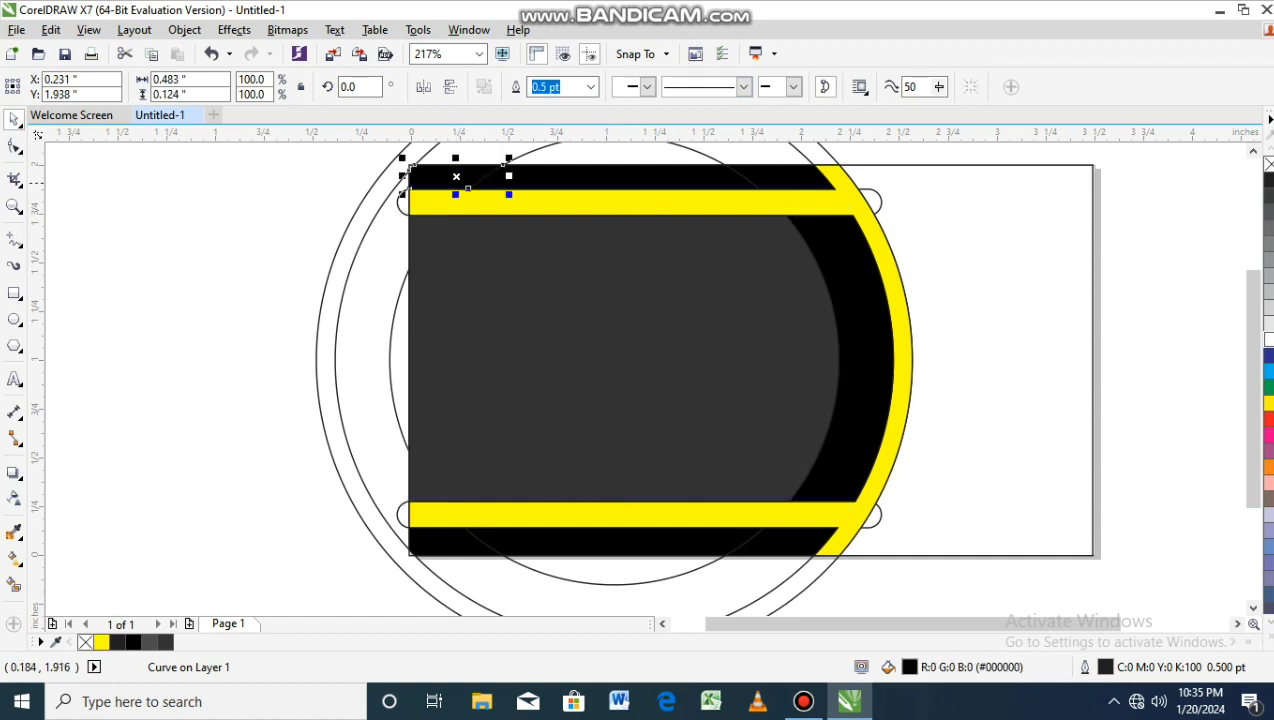
left_click(640, 180, "shift")
left_click(758, 188, "shift")
key("ctrl+l")
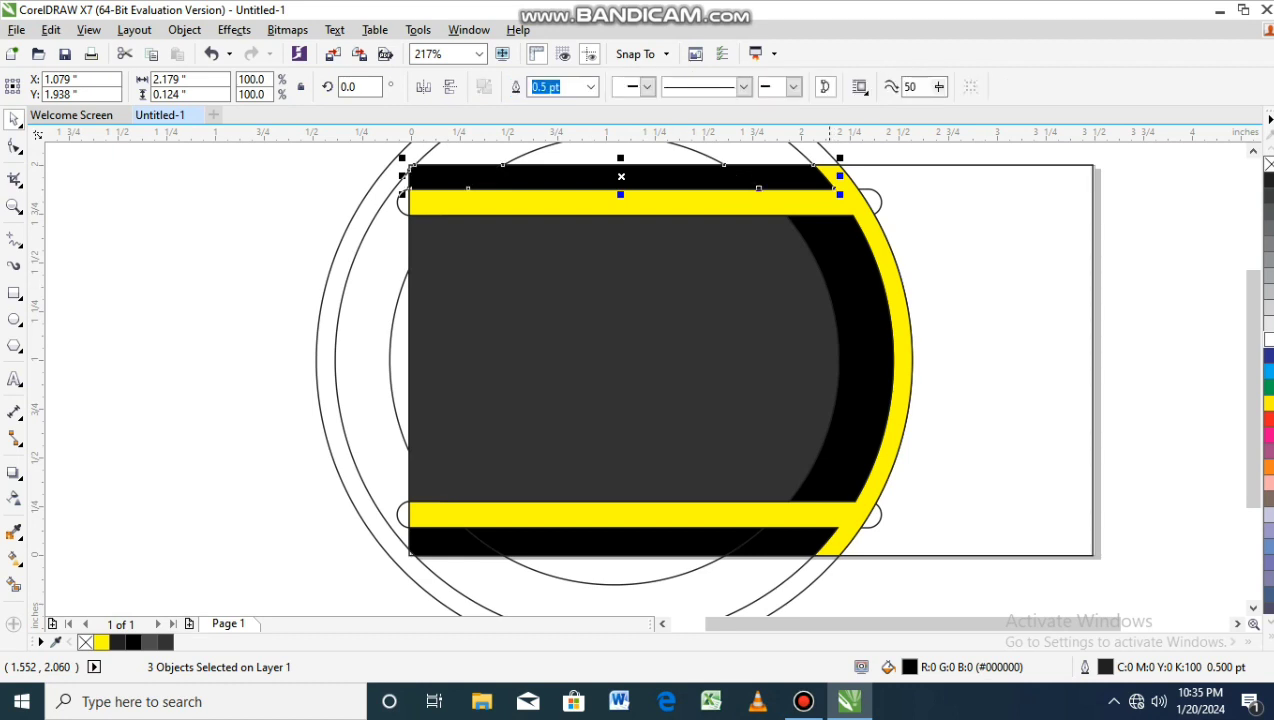
left_click(760, 545)
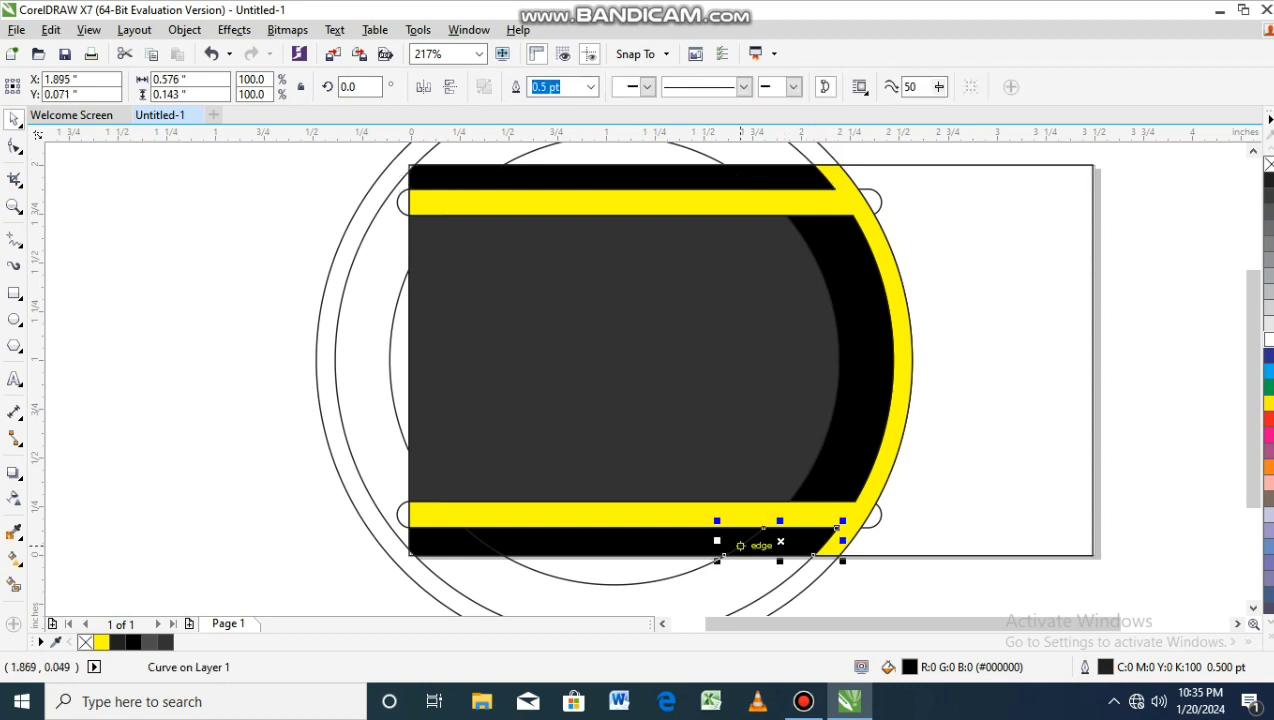
left_click(691, 540, "shift")
left_click(445, 545, "shift")
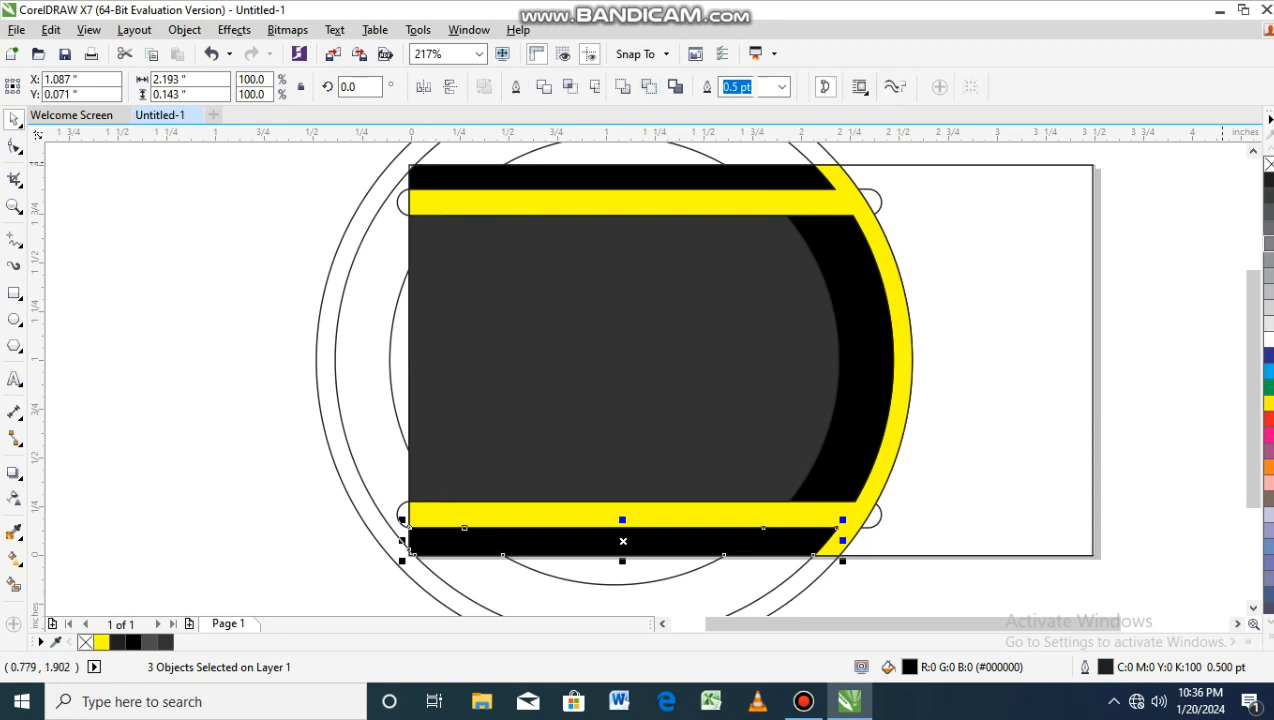
key("ctrl+l")
left_click(875, 524)
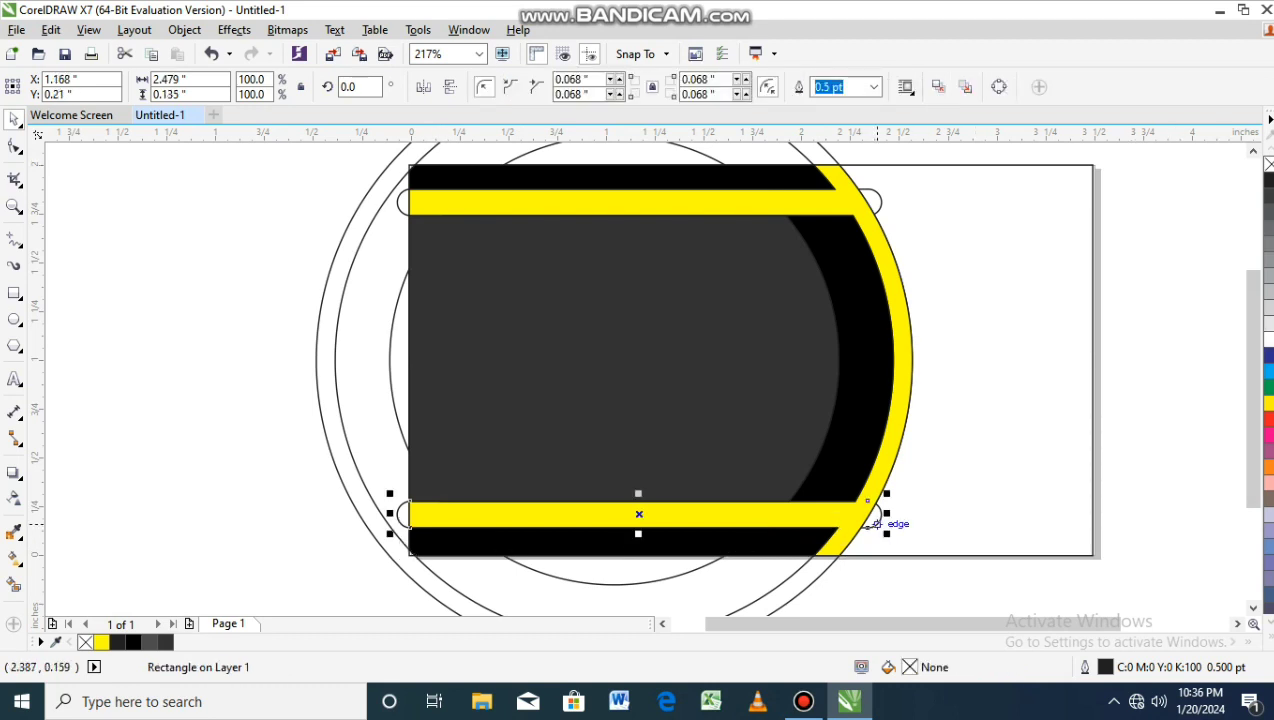
key("Escape")
Delete the two leftover outer guide circles.
scroll(975, 527, "down", 3)
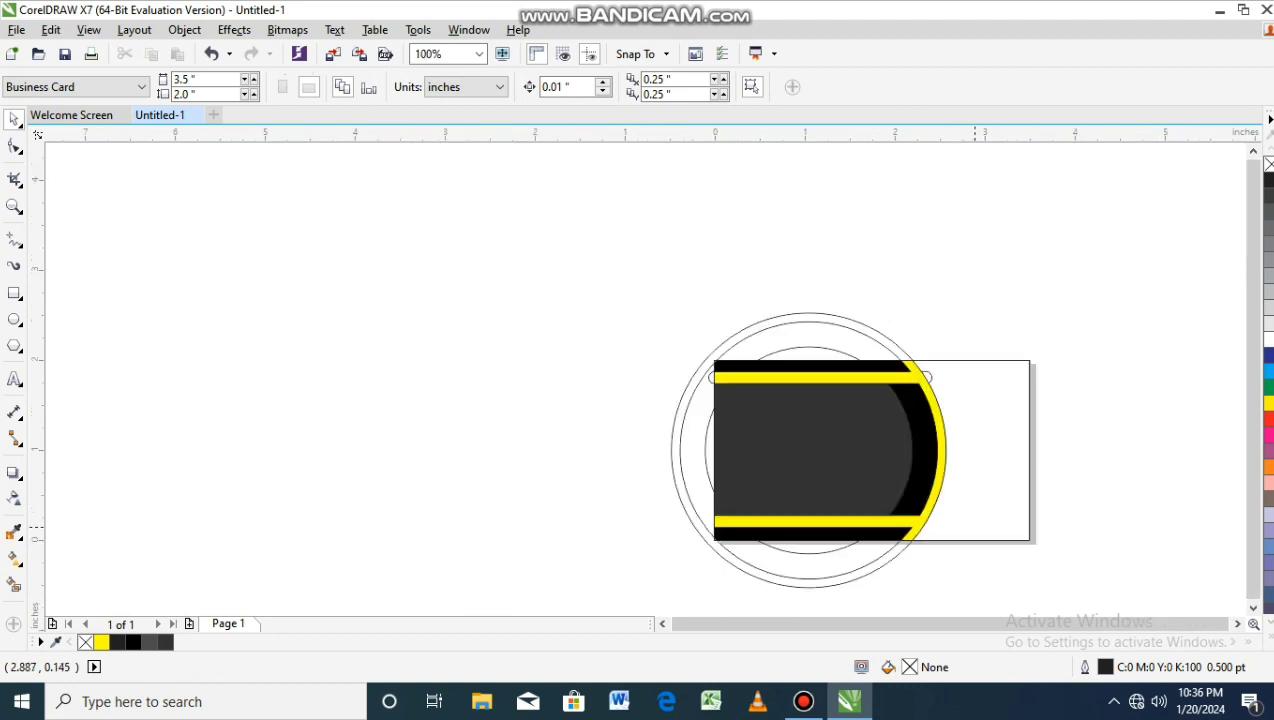
left_click(830, 314)
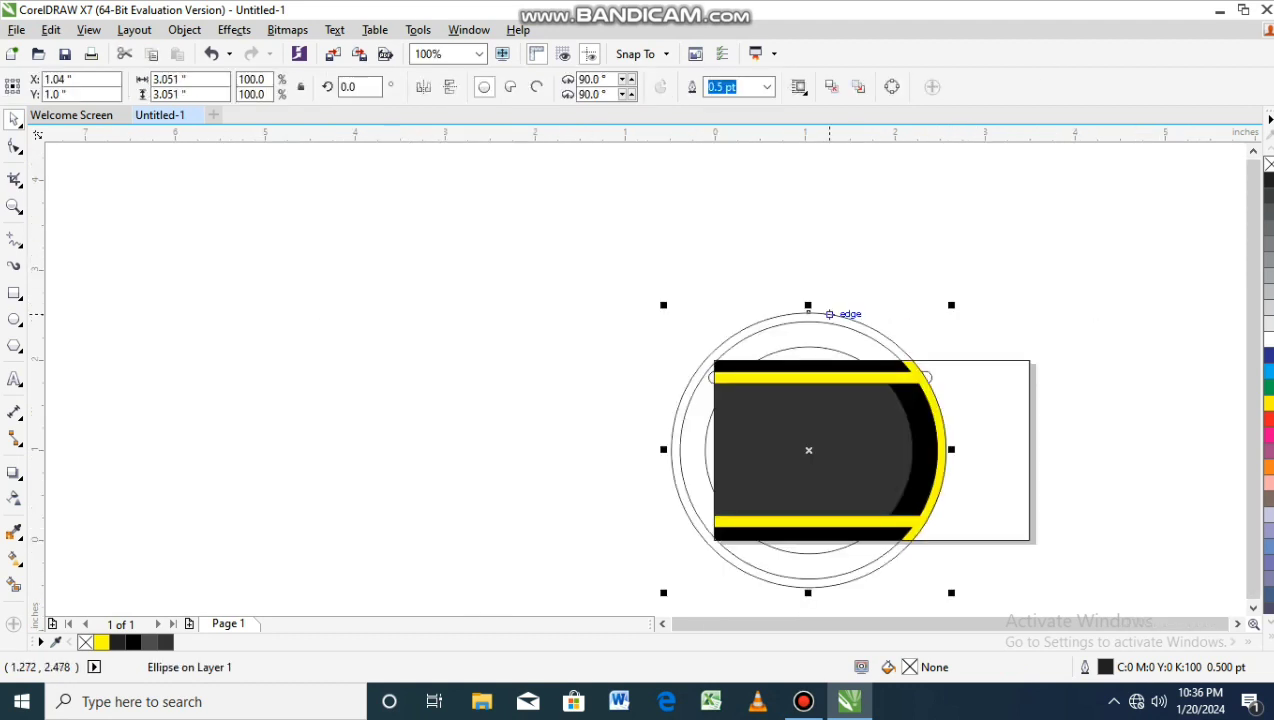
left_click(830, 314)
left_click(833, 325)
key("Delete")
left_click(831, 350)
key("Delete")
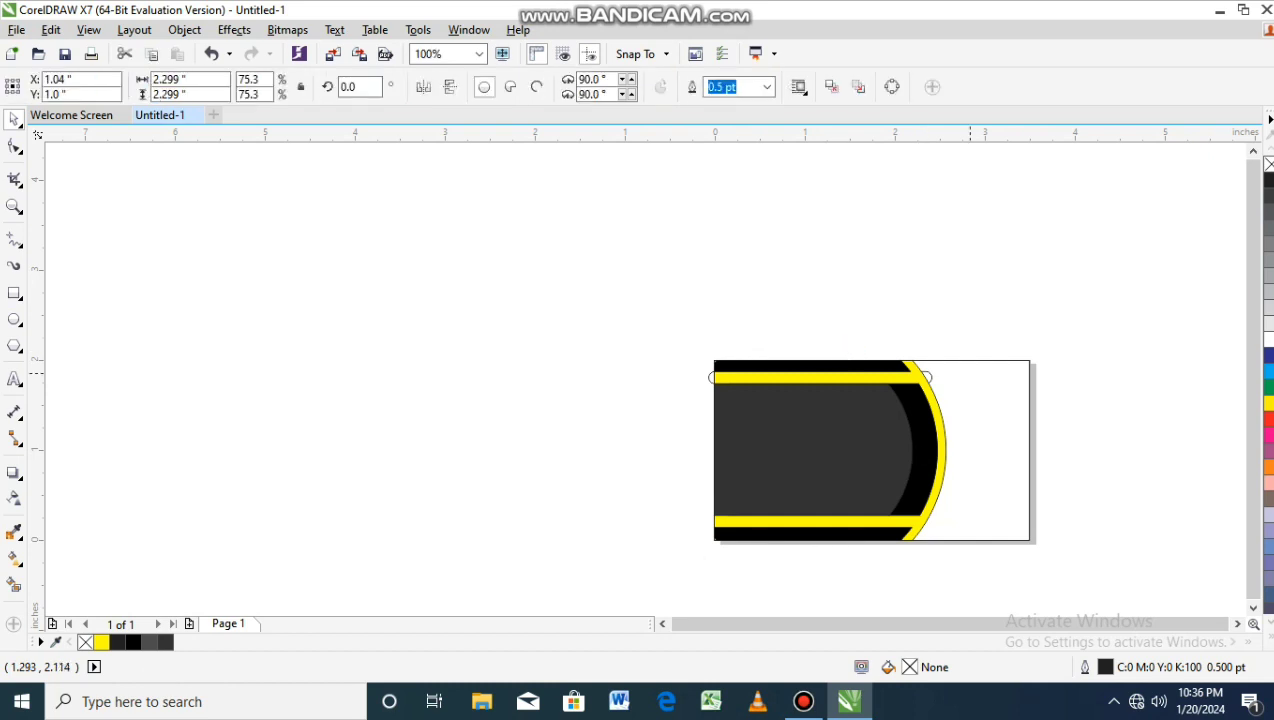
left_click(918, 376)
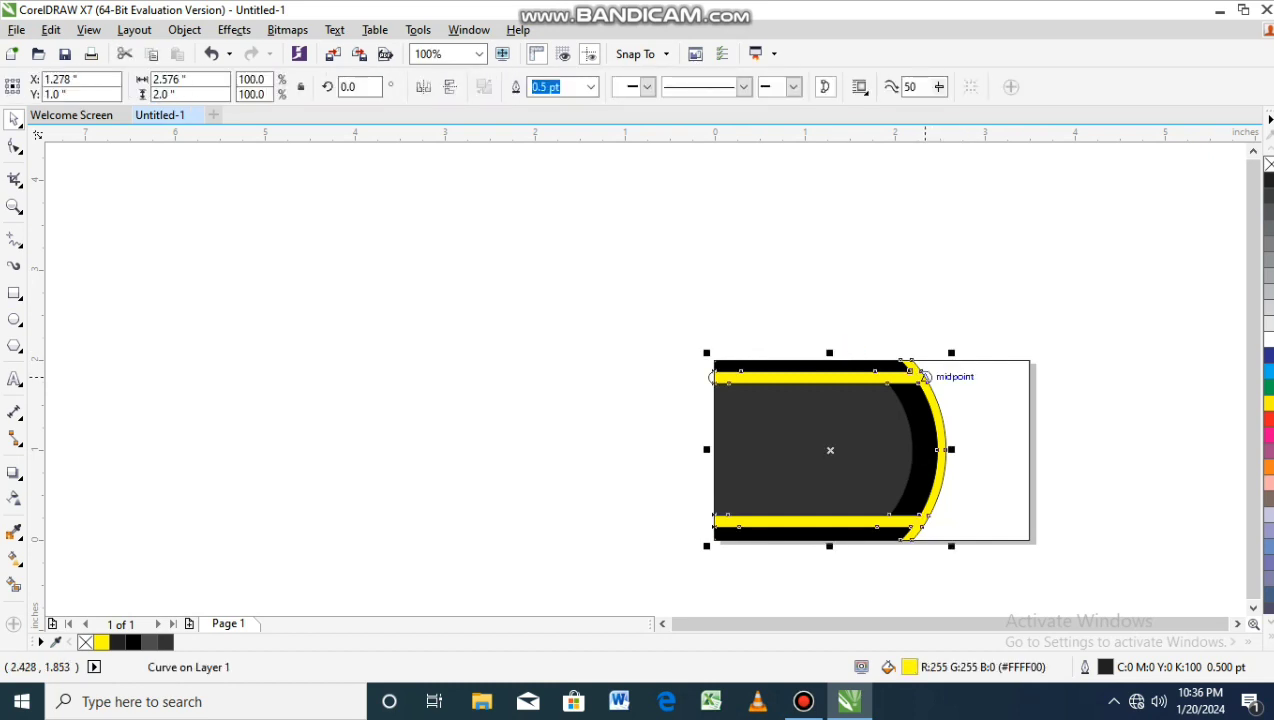
key("Escape")
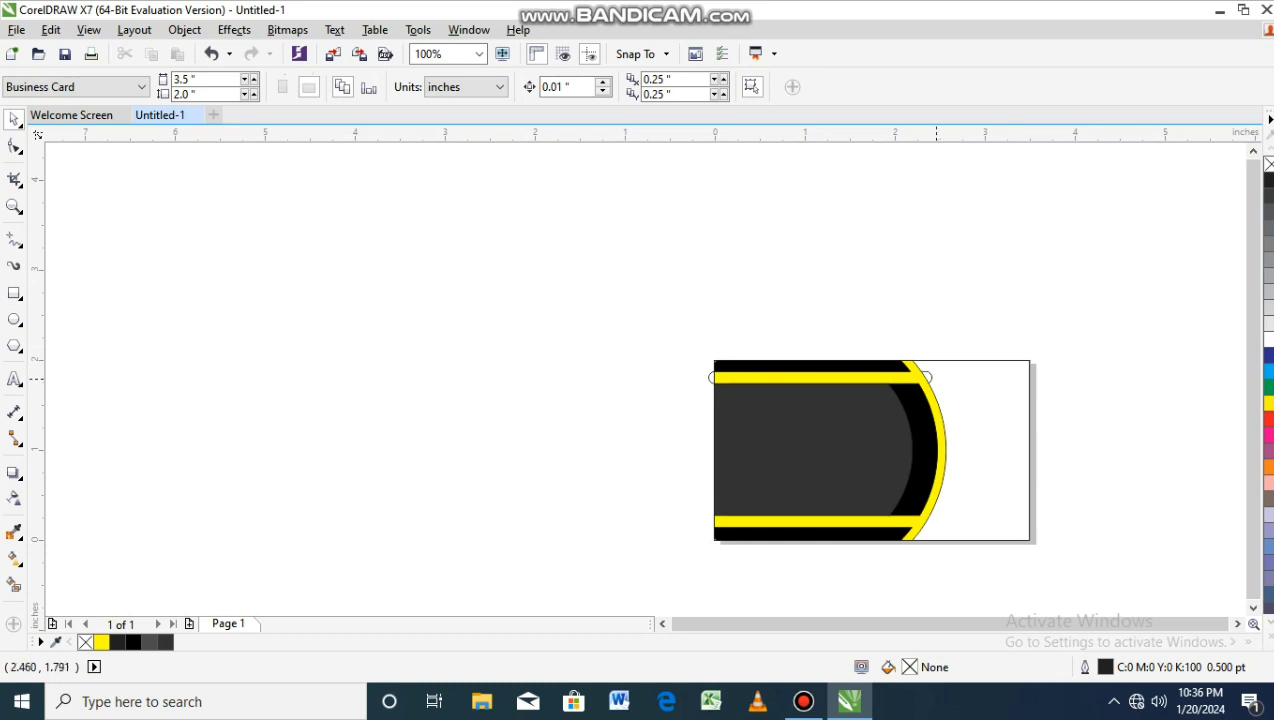
left_click(928, 376)
key("Escape")
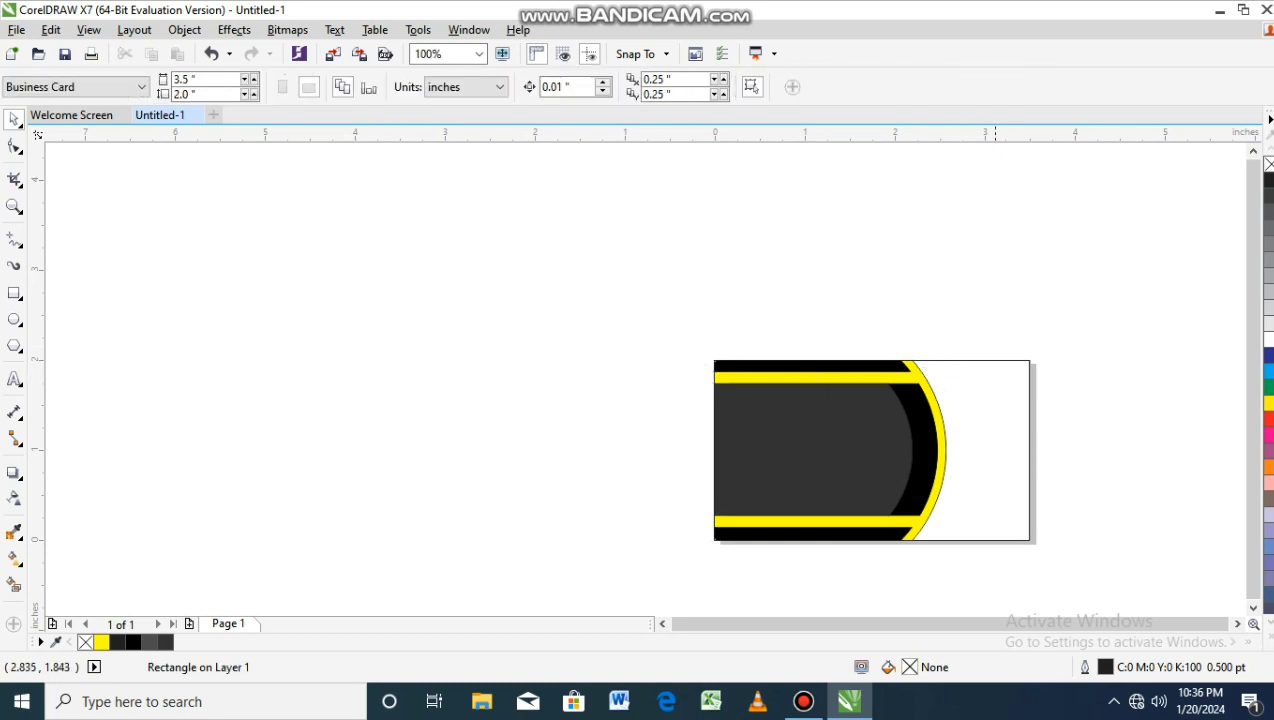
Remove the outlines from all seven card objects, setting them to None.
scroll(740, 400, "down", 3)
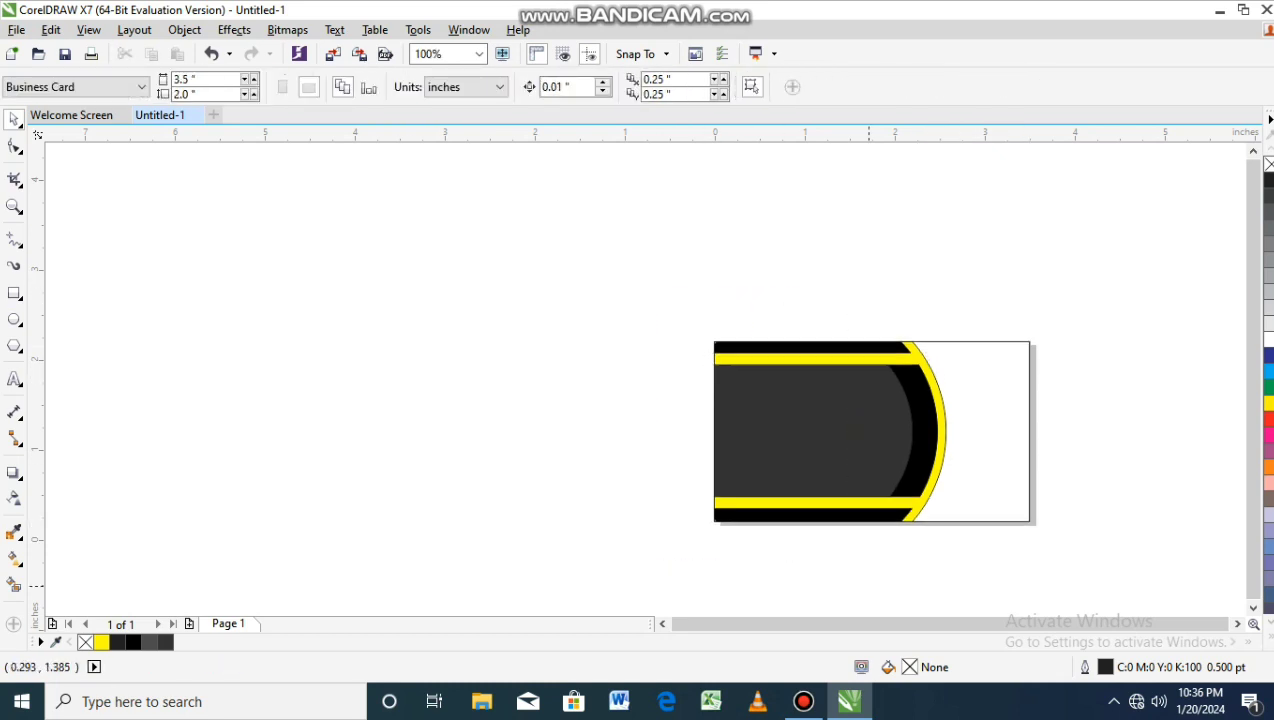
left_click_drag(1075, 573, 1105, 525)
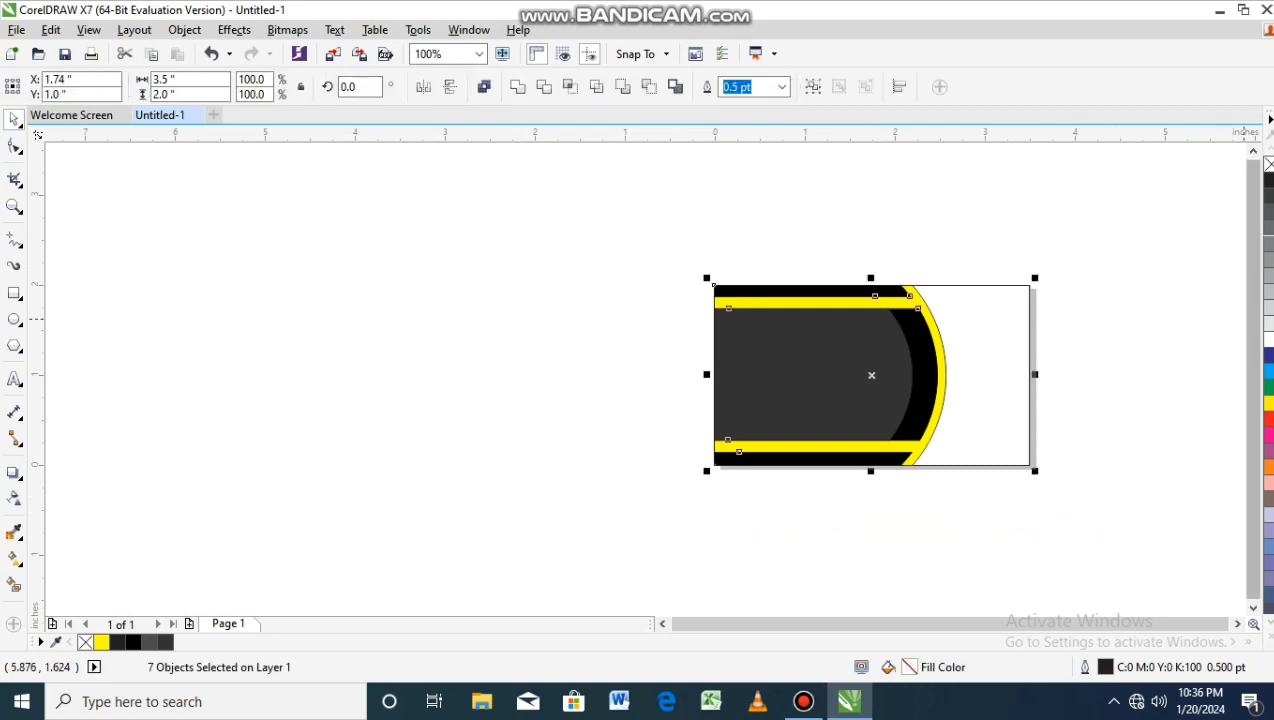
right_click(1268, 164)
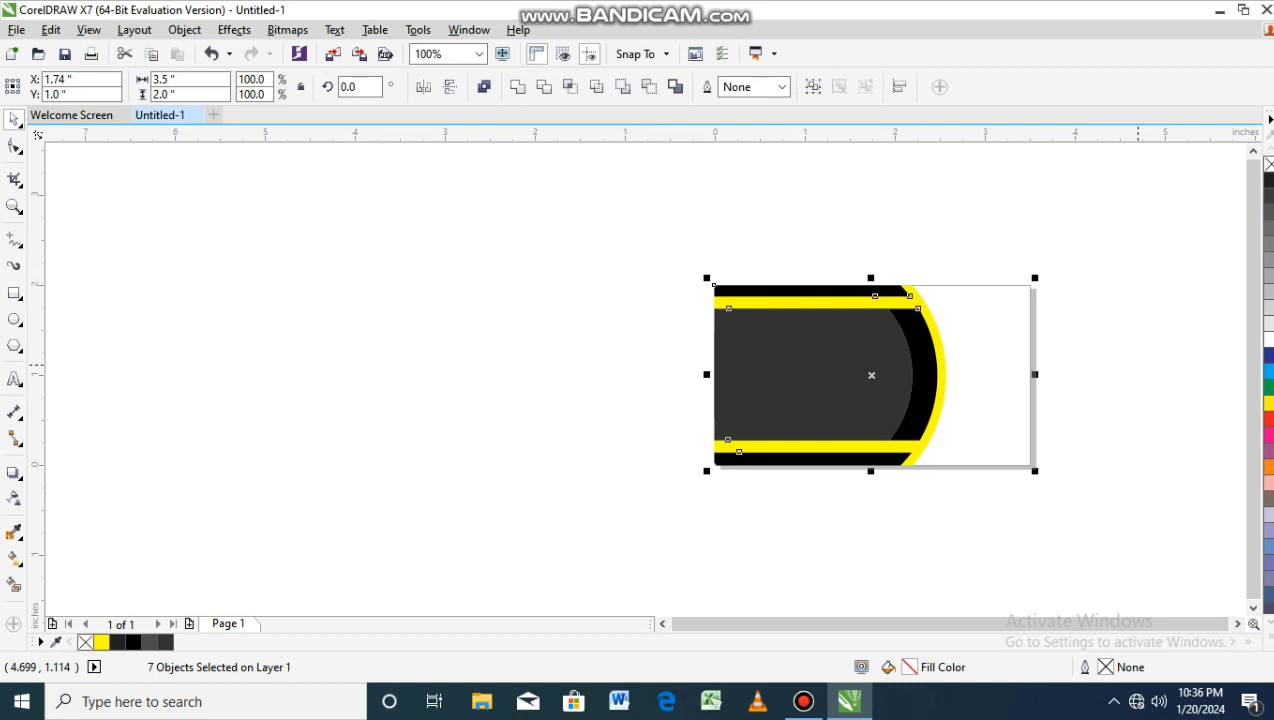
key("Escape")
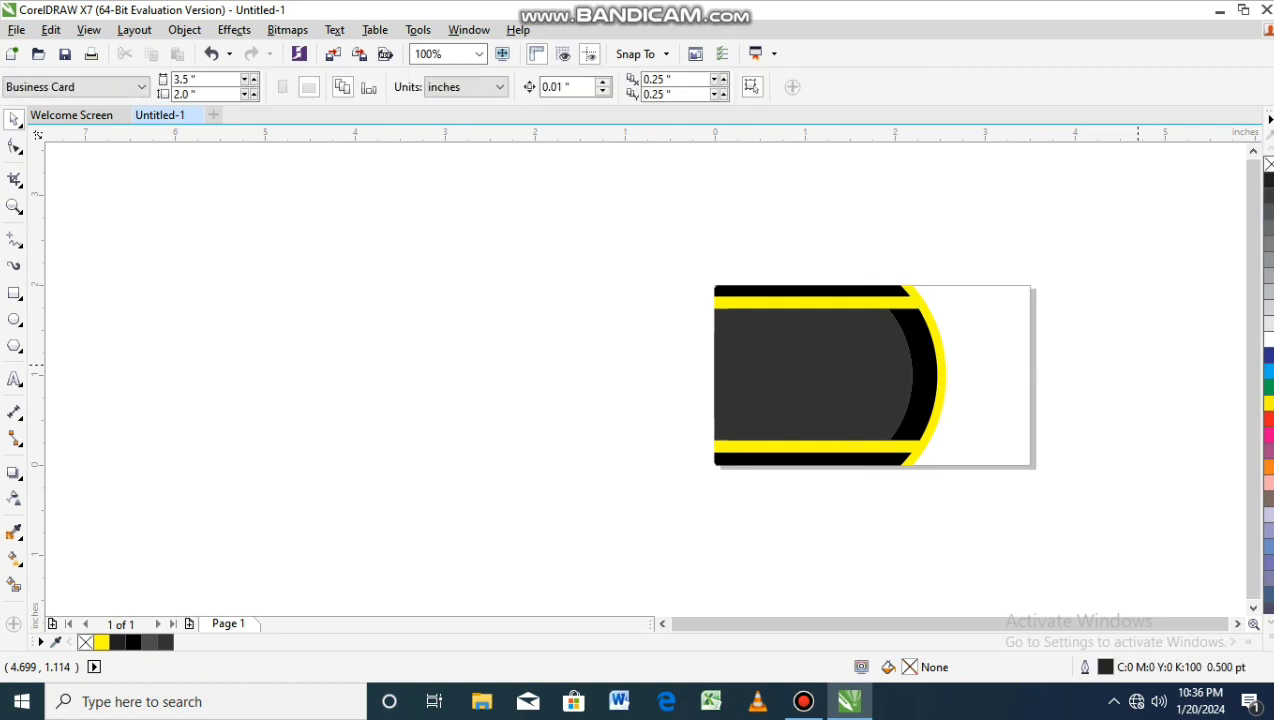
Type ASIAN ACADEMY in Bauhaus 93 and scale it into the card's top-right corner.
left_click(14, 585)
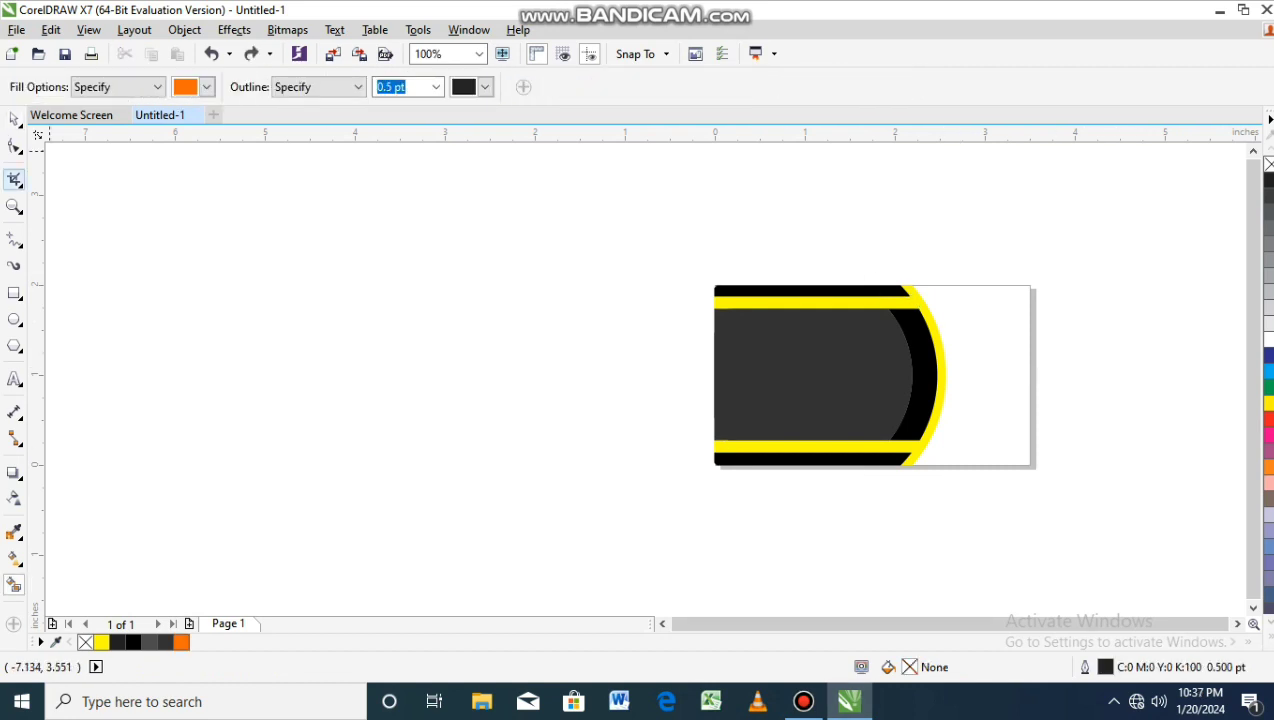
left_click(14, 379)
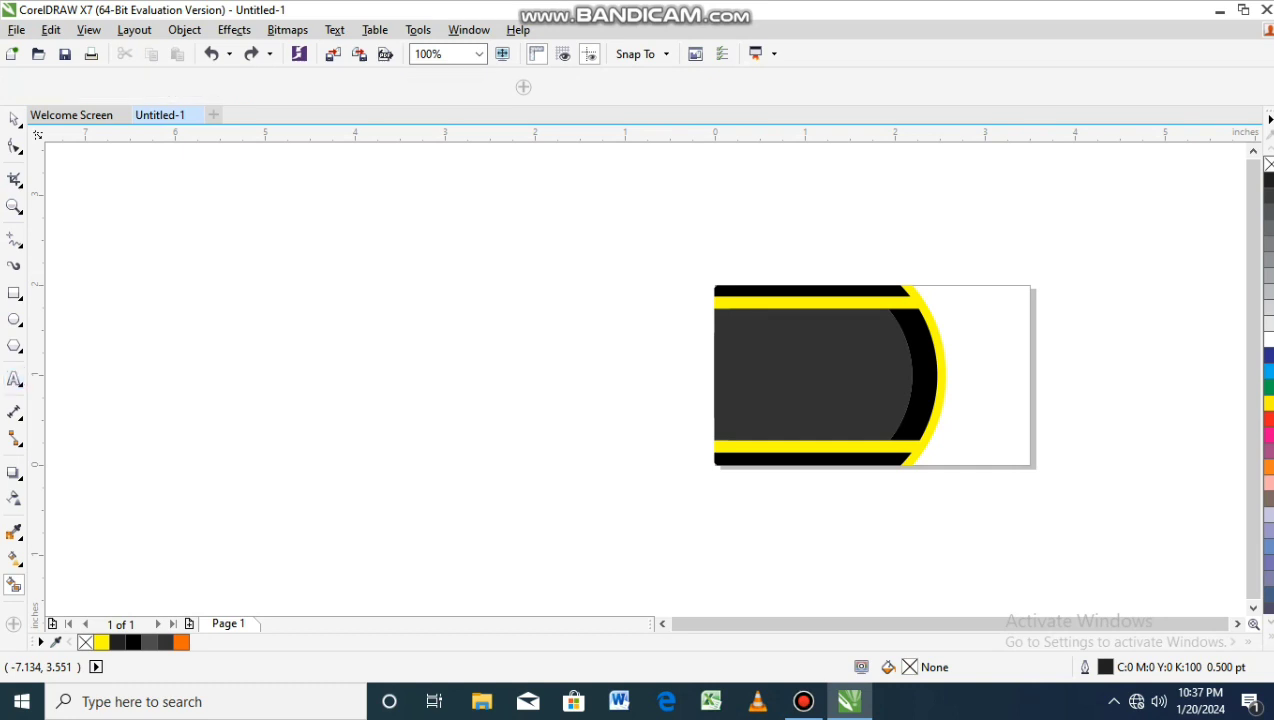
left_click(354, 352)
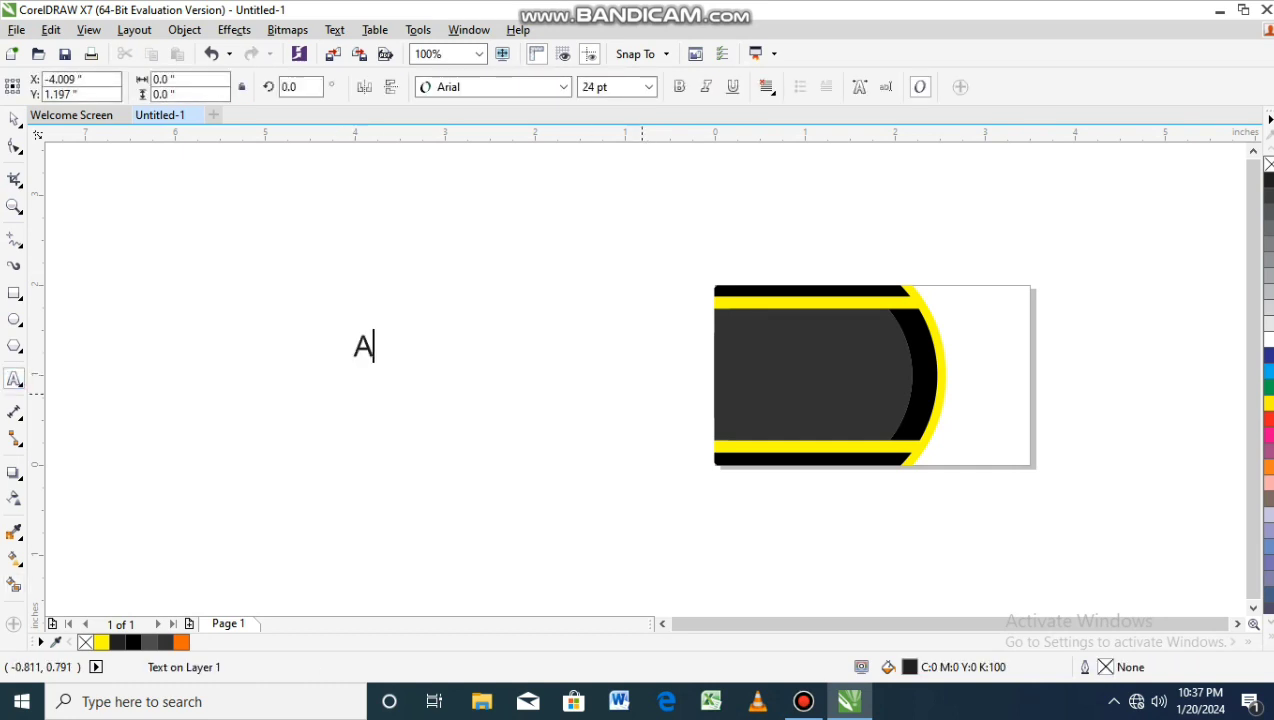
type("SIAN")
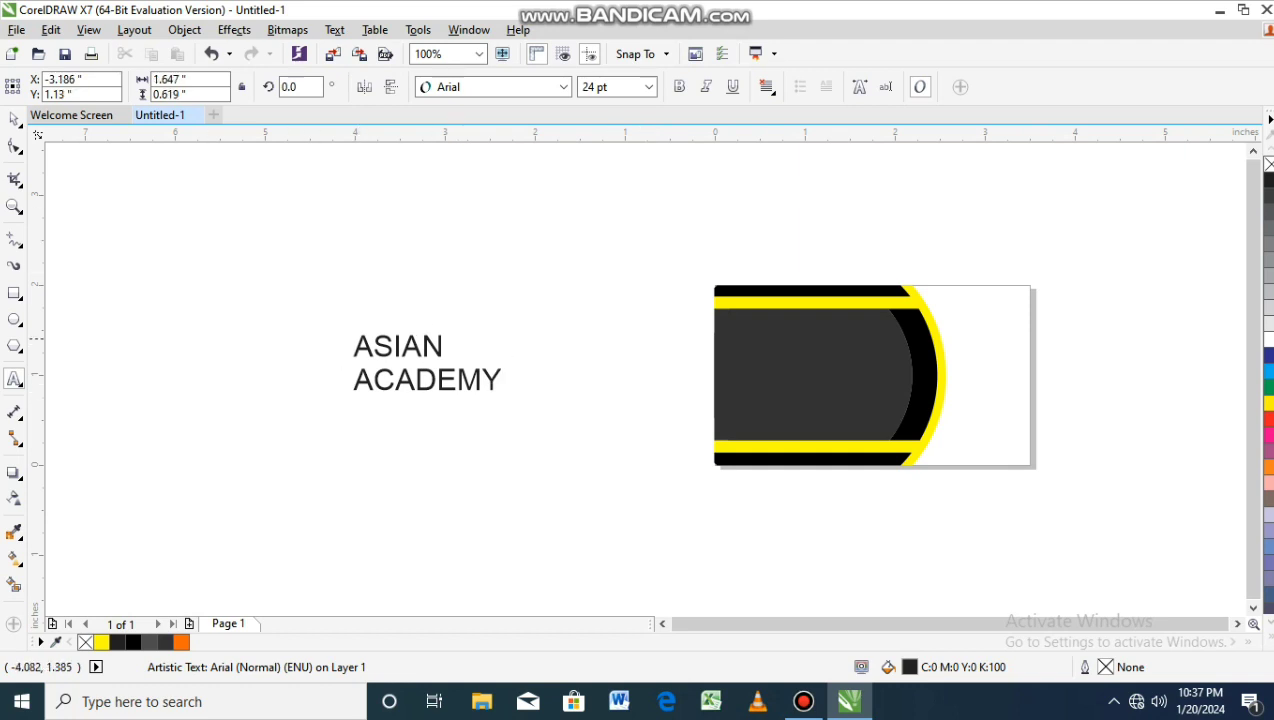
key("ctrl+a")
left_click(563, 87)
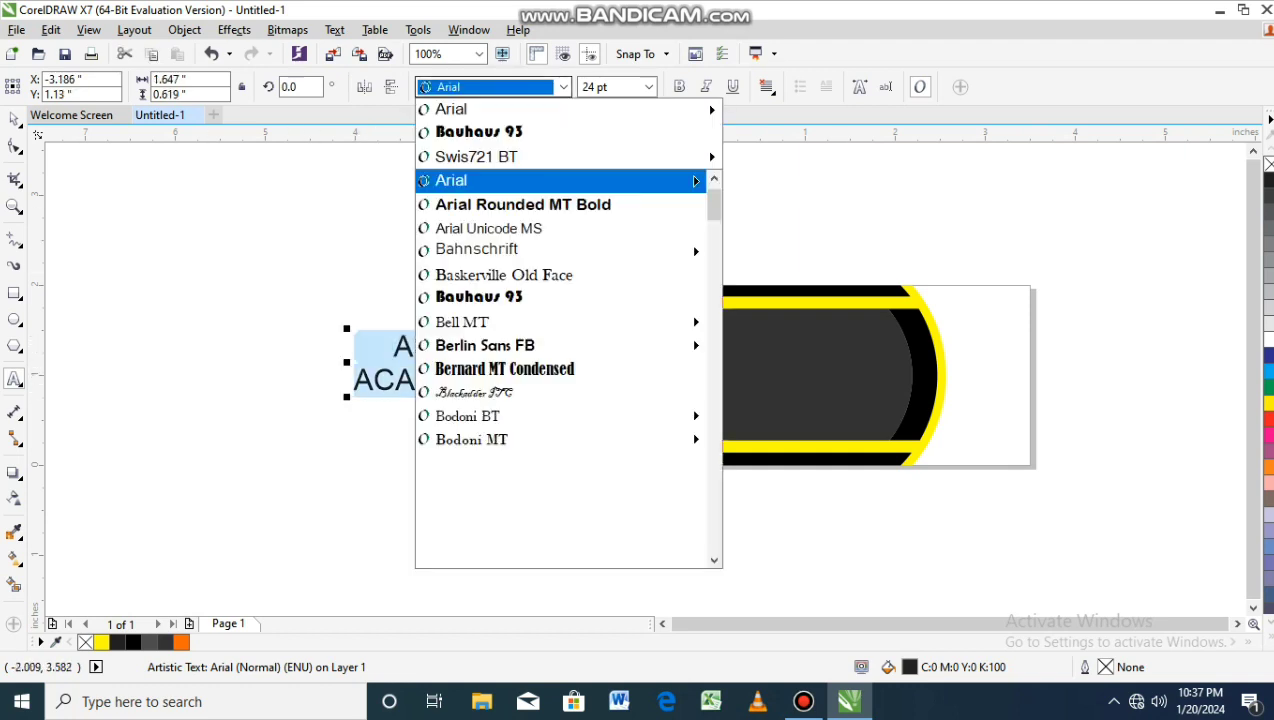
left_click(479, 131)
left_click(14, 119)
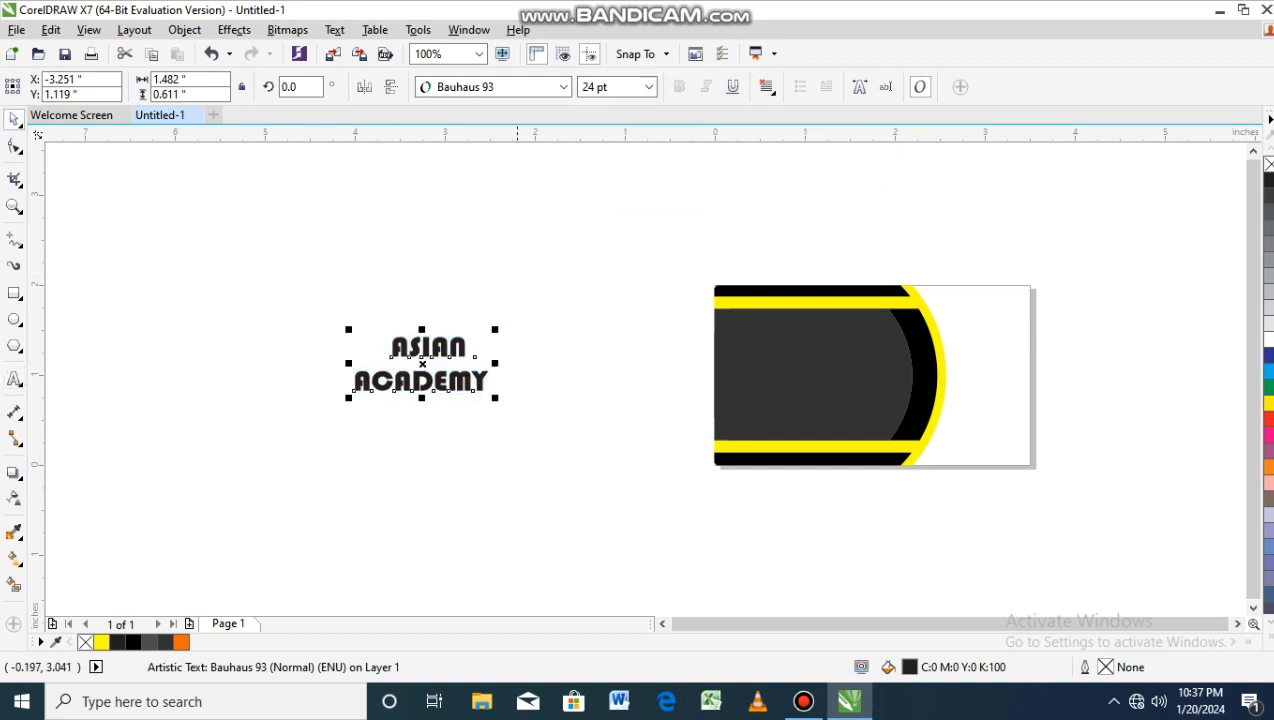
left_click_drag(425, 364, 979, 325)
mouse_move(1051, 357)
left_mouse_down()
mouse_move(983, 320)
mouse_move(937, 344)
left_mouse_up()
Make the phone and address texts white and group each with its yellow icon.
left_click(884, 599)
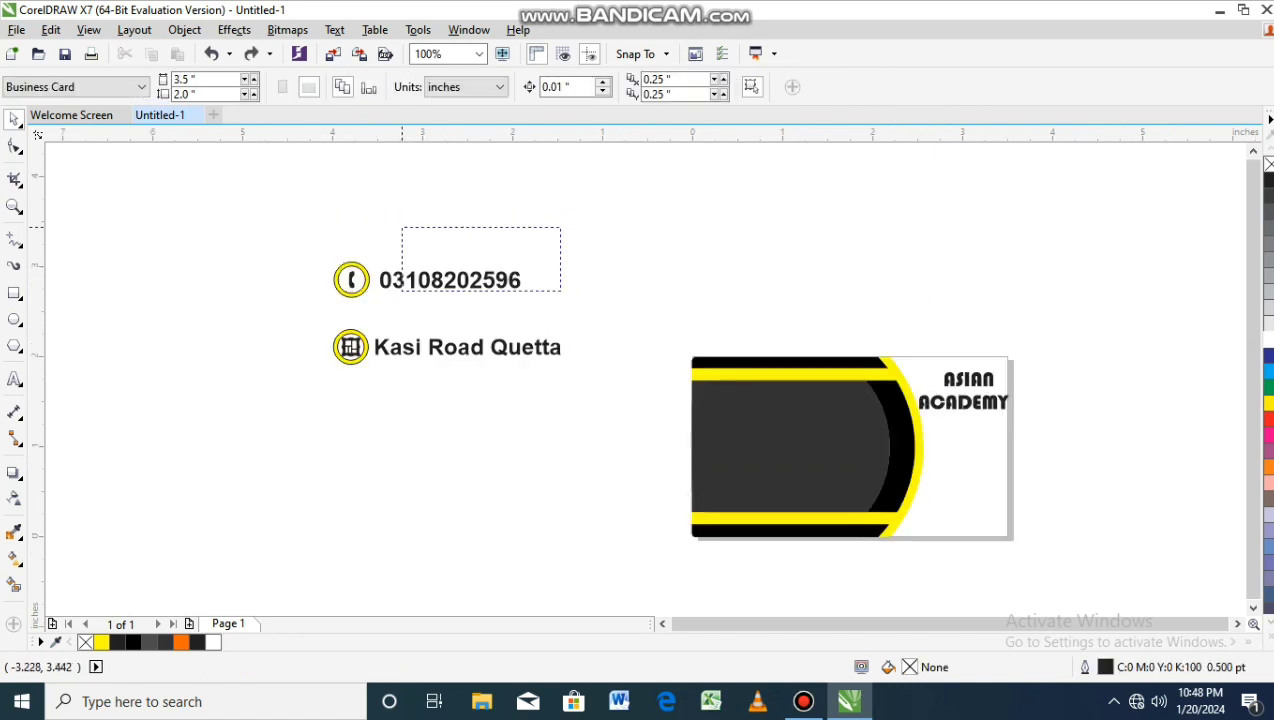
left_click_drag(558, 226, 403, 286)
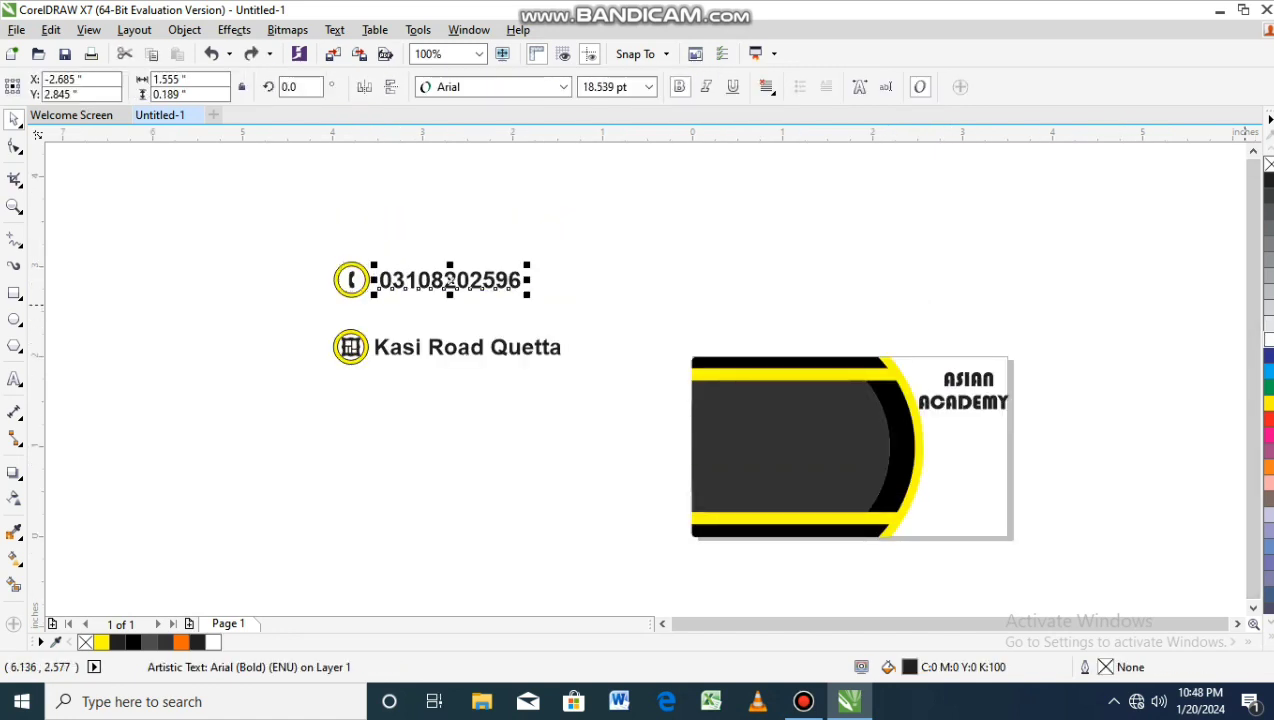
left_click(213, 642)
left_click_drag(572, 216, 322, 304)
key("ctrl+g")
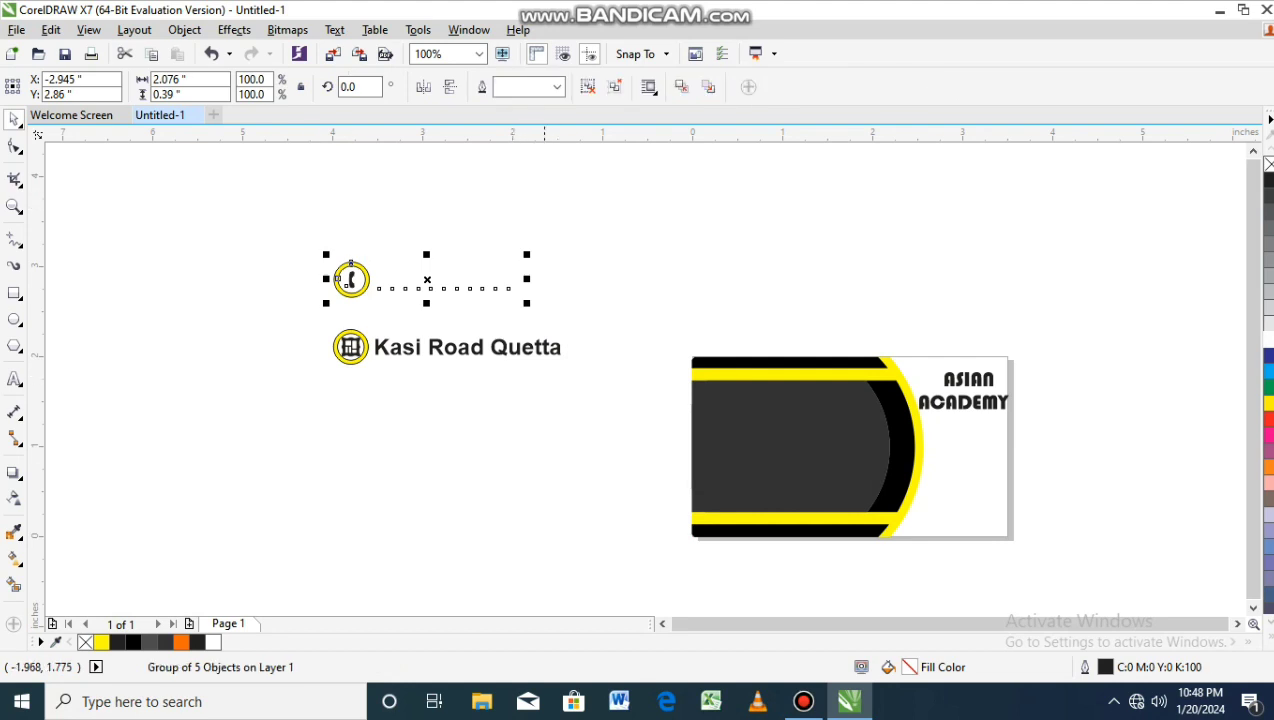
left_click_drag(591, 375, 418, 290)
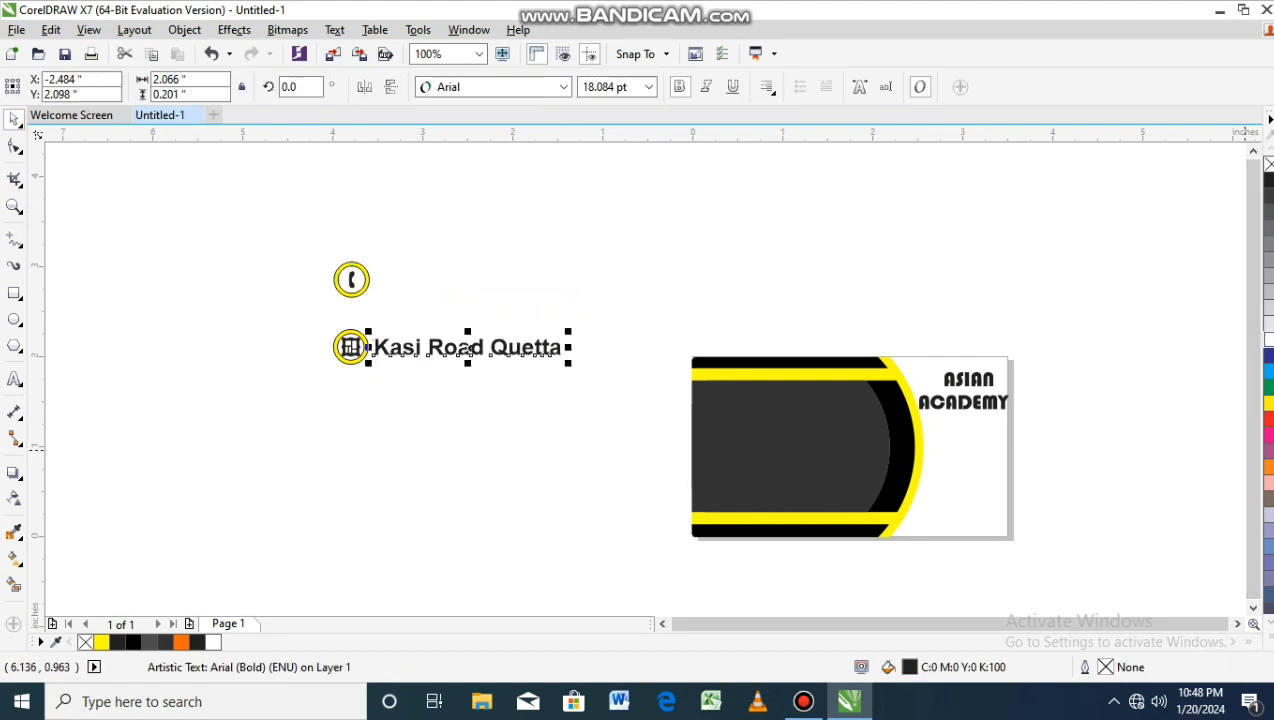
left_click(213, 642)
left_click_drag(579, 295, 271, 412)
left_click_drag(271, 294, 291, 298)
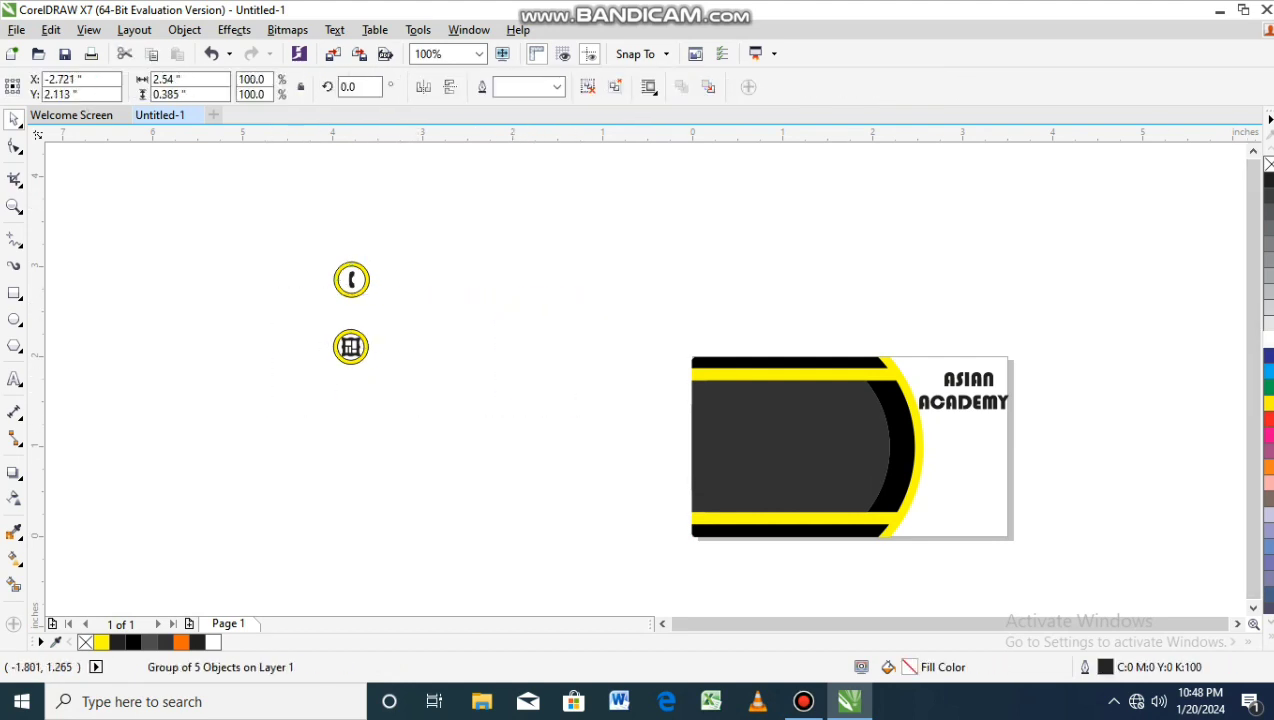
Scale both contact lines down and move them onto the dark grey area.
mouse_move(583, 465)
left_mouse_down()
mouse_move(318, 248)
mouse_move(714, 414)
left_mouse_up()
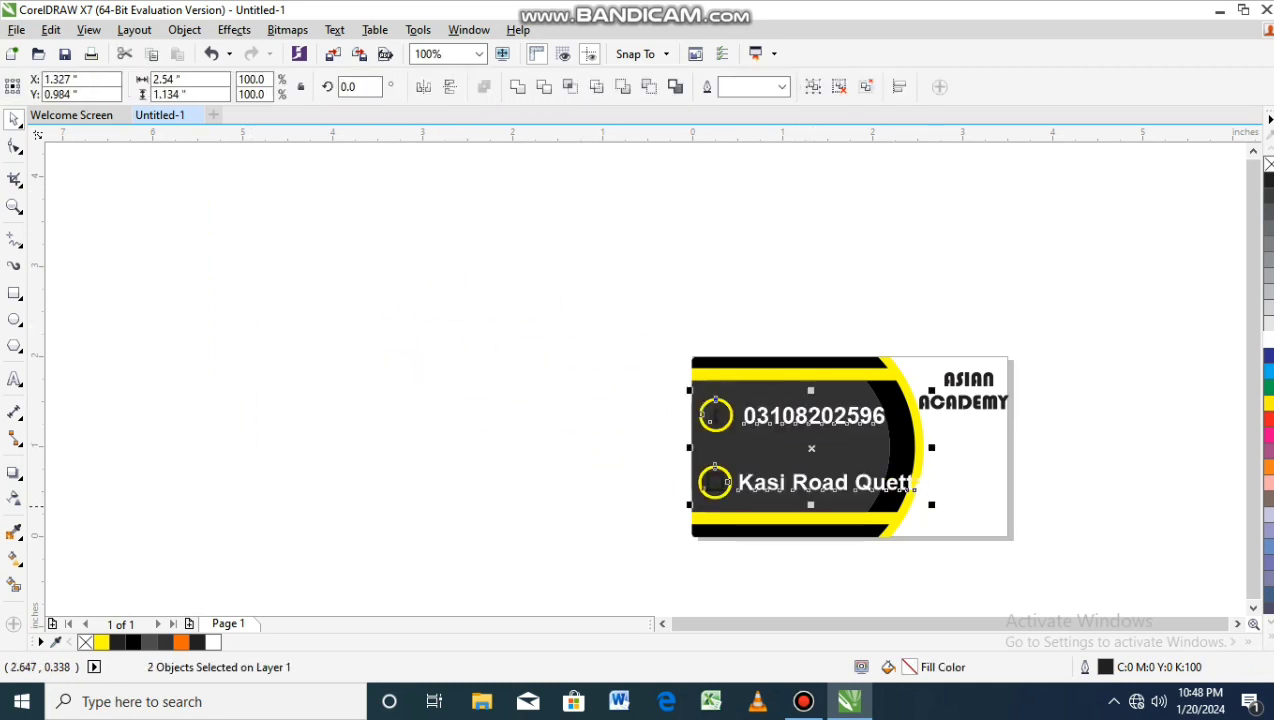
left_click_drag(931, 504, 871, 478)
left_click_drag(946, 457, 953, 460)
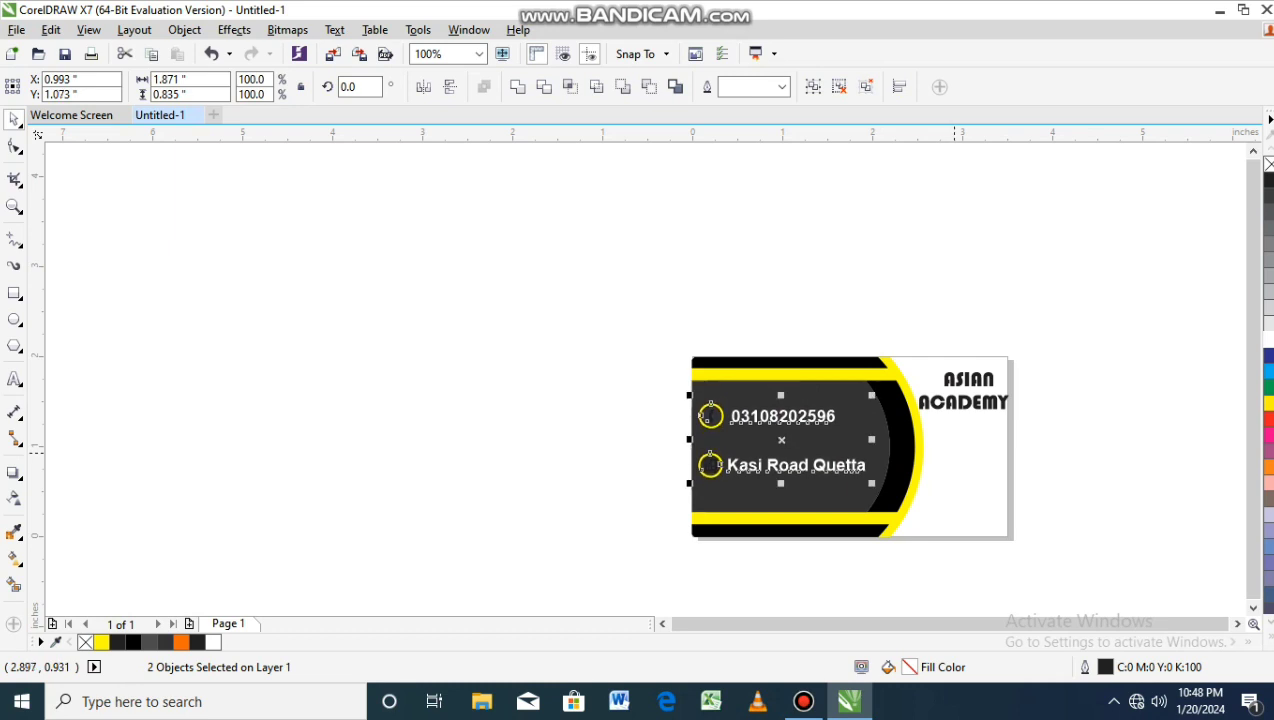
left_click(1018, 599)
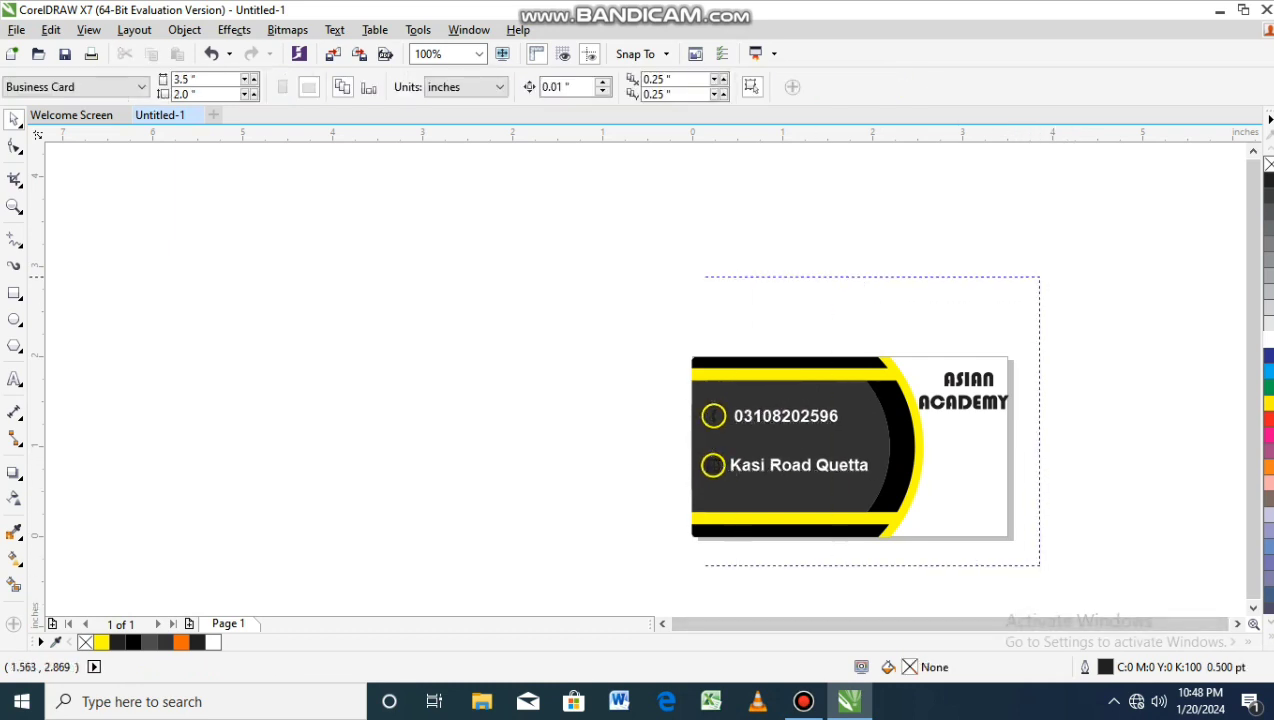